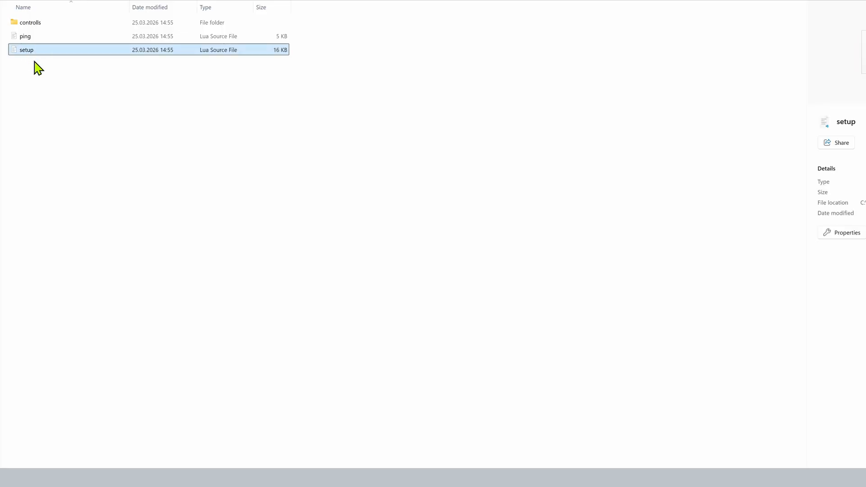
Go up one folder from the Lua files and load the tOSC_toolbox component into the TouchDesigner project2 network.
{"action": "key", "text": "alt+Up"}
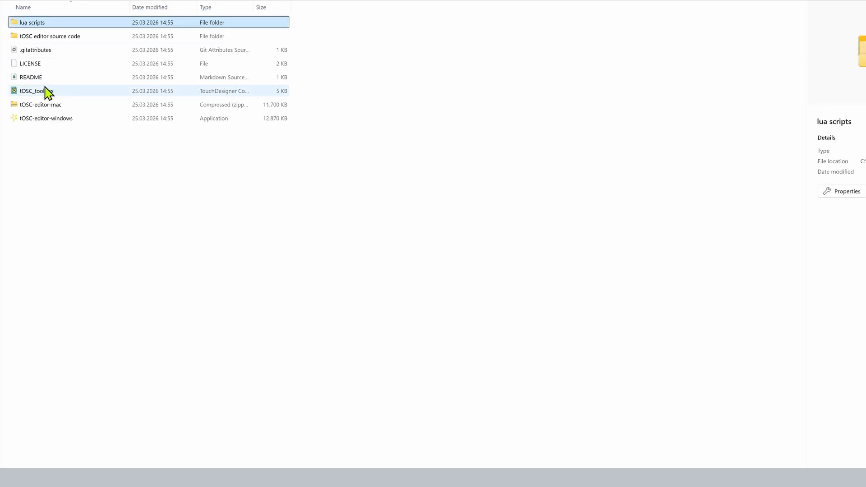
{"action": "left_click", "coordinate": [45, 90]}
{"action": "left_click", "coordinate": [67, 119]}
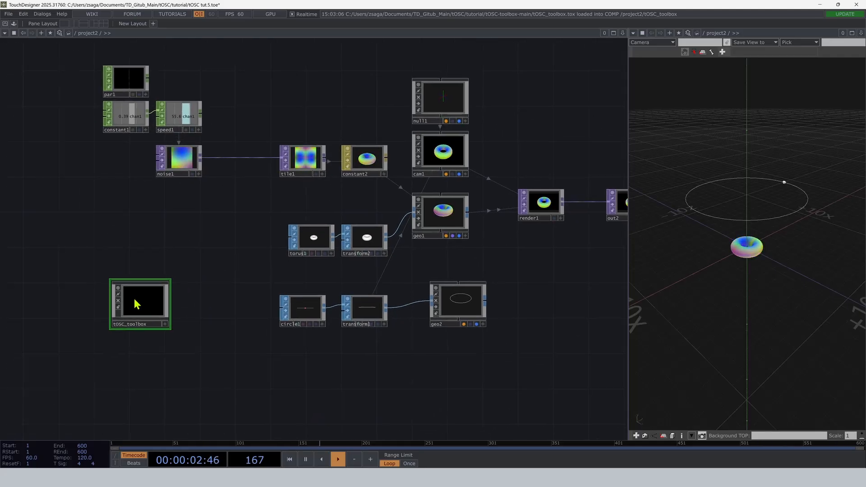
Enter the tOSC_toolbox component and cut out its four operators: oscin1, remapper, presetter and oscOUT.
{"action": "key", "text": "i"}
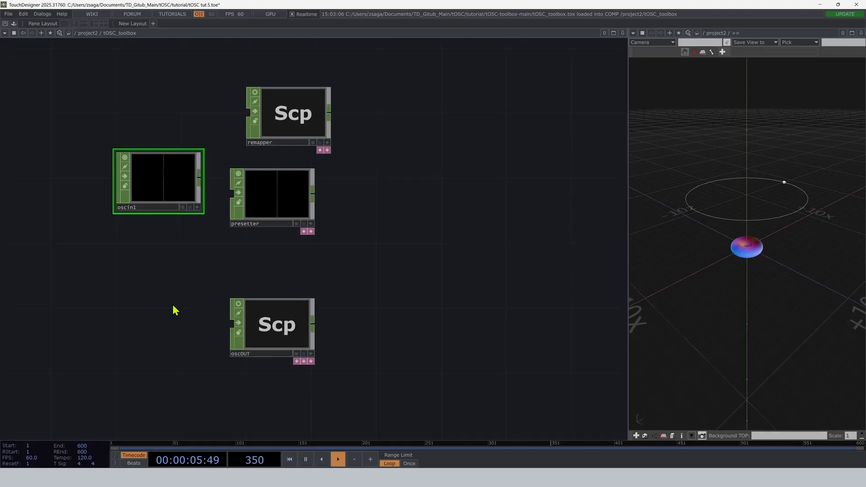
{"action": "left_click_drag", "start_coordinate": [173, 305], "coordinate": [184, 287]}
{"action": "left_click_drag", "start_coordinate": [282, 201], "coordinate": [299, 202]}
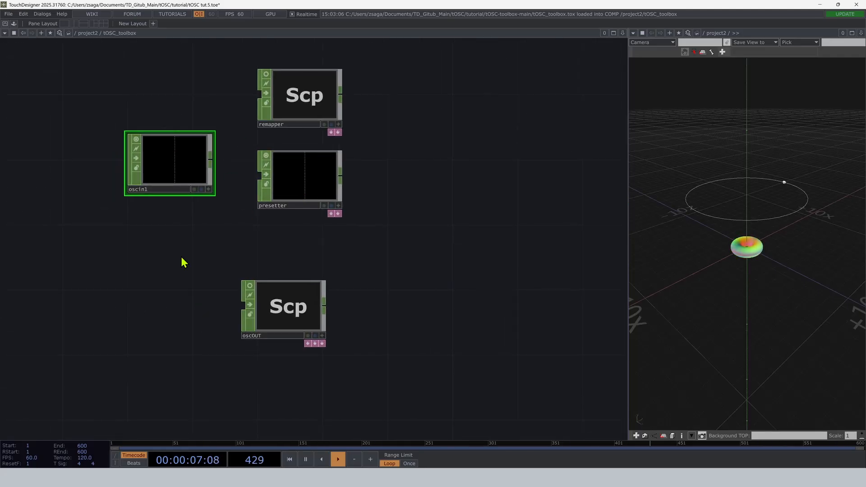
{"action": "scroll", "coordinate": [154, 311], "scroll_direction": "down", "scroll_amount": 3}
{"action": "right_click_drag", "start_coordinate": [310, 339], "coordinate": [122, 155]}
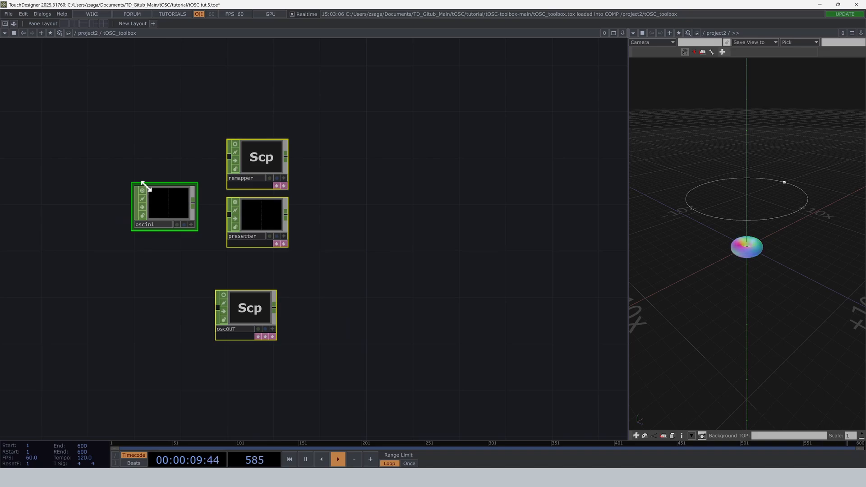
{"action": "key", "text": "Delete"}
Paste the four toolbox operators into project2 below the torus network and place tOSC_toolbox next to oscin1.
{"action": "key", "text": "u"}
{"action": "left_click_drag", "start_coordinate": [242, 365], "coordinate": [221, 322]}
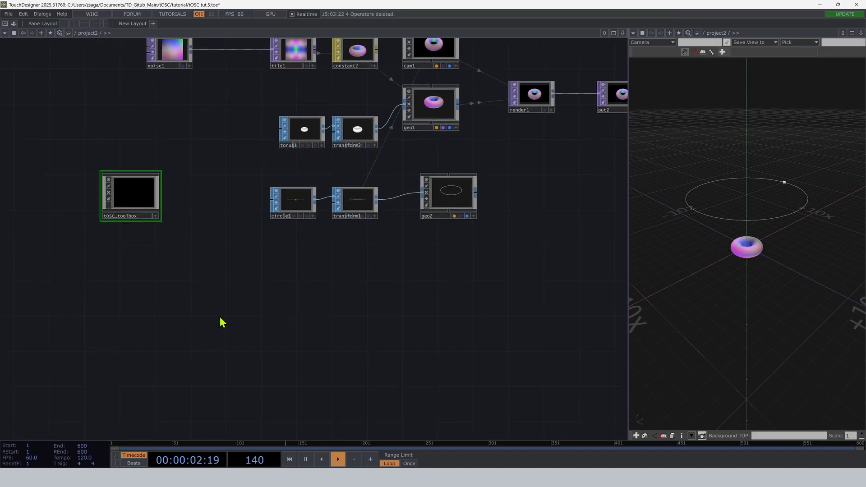
{"action": "key", "text": "ctrl+v"}
{"action": "left_click_drag", "start_coordinate": [243, 183], "coordinate": [152, 322]}
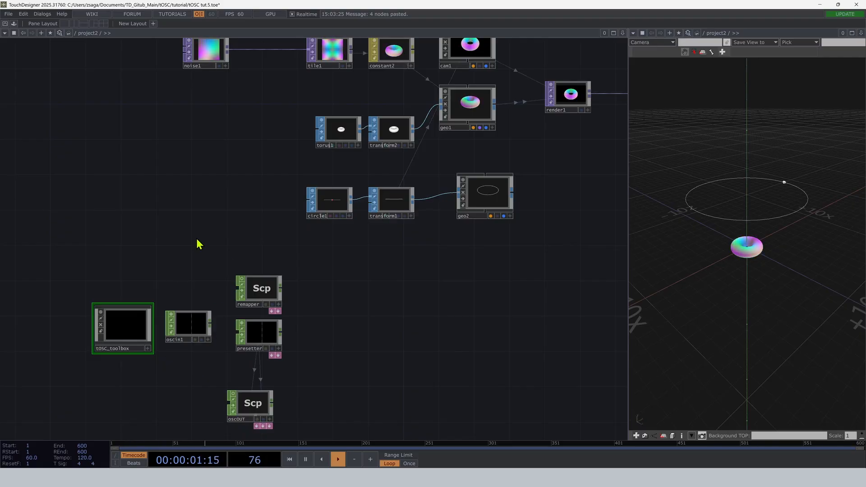
Separate the remapper from the other toolbox operators and examine its parameters and attached exp5 table.
{"action": "left_click_drag", "start_coordinate": [252, 292], "coordinate": [207, 195]}
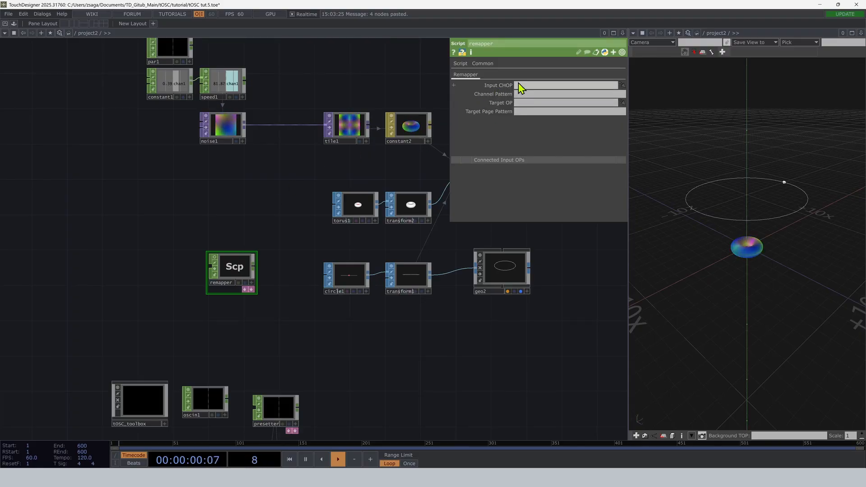
{"action": "left_click_drag", "start_coordinate": [242, 389], "coordinate": [238, 321]}
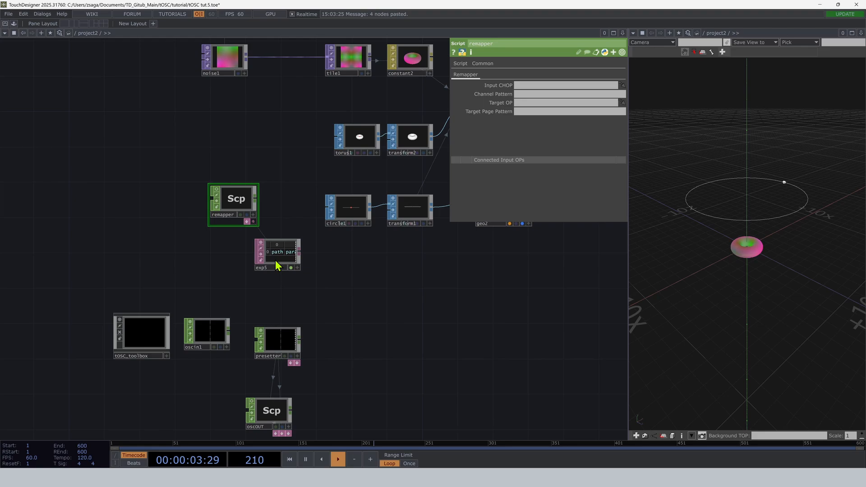
{"action": "scroll", "coordinate": [275, 260], "scroll_direction": "up", "scroll_amount": 3}
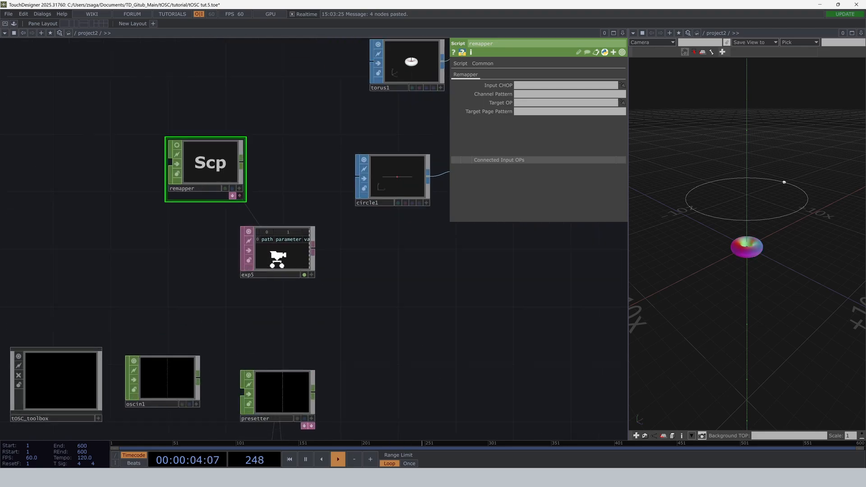
{"action": "scroll", "coordinate": [278, 257], "scroll_direction": "up", "scroll_amount": 2}
{"action": "scroll", "coordinate": [262, 245], "scroll_direction": "up", "scroll_amount": 2}
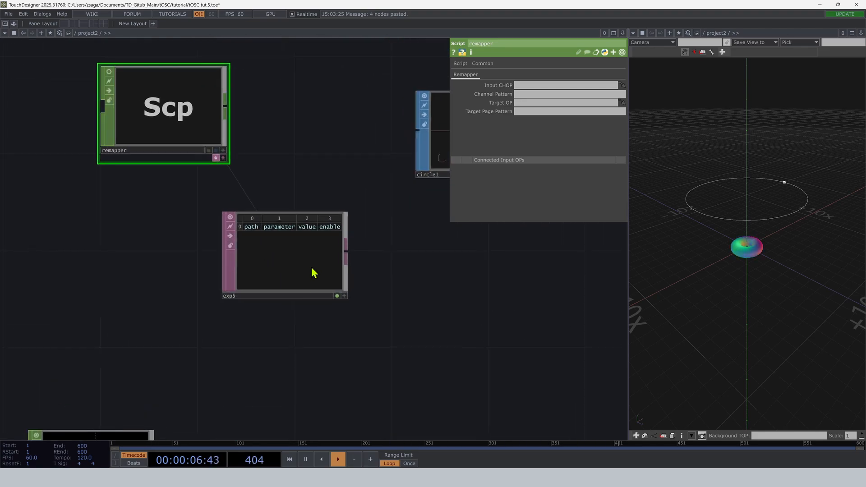
{"action": "scroll", "coordinate": [279, 257], "scroll_direction": "down", "scroll_amount": 2}
{"action": "scroll", "coordinate": [253, 251], "scroll_direction": "down", "scroll_amount": 3}
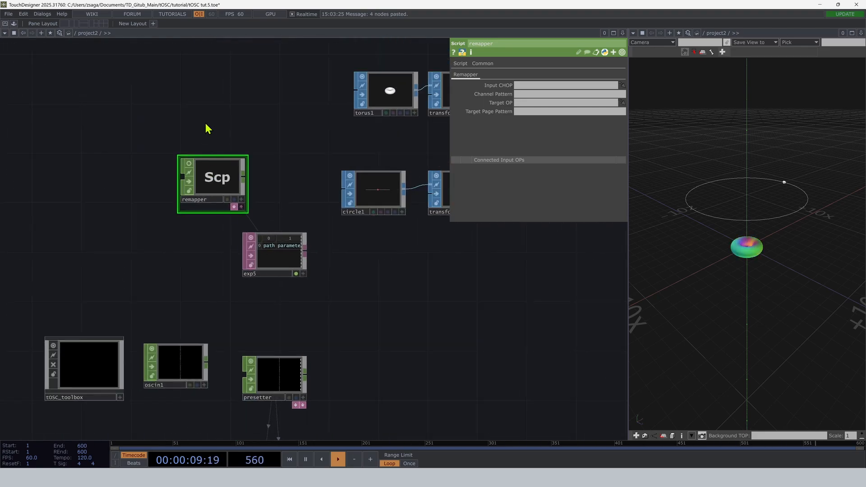
{"action": "scroll", "coordinate": [215, 238], "scroll_direction": "up", "scroll_amount": 3}
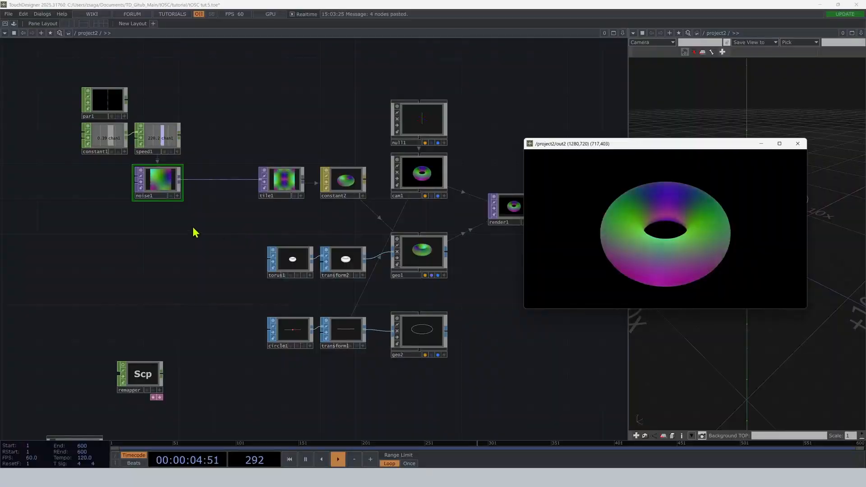
In noise1, set the period to 2 and the exponent to 0.6, and adjust the amplitude, keeping the output preview clear.
{"action": "left_click", "coordinate": [155, 183]}
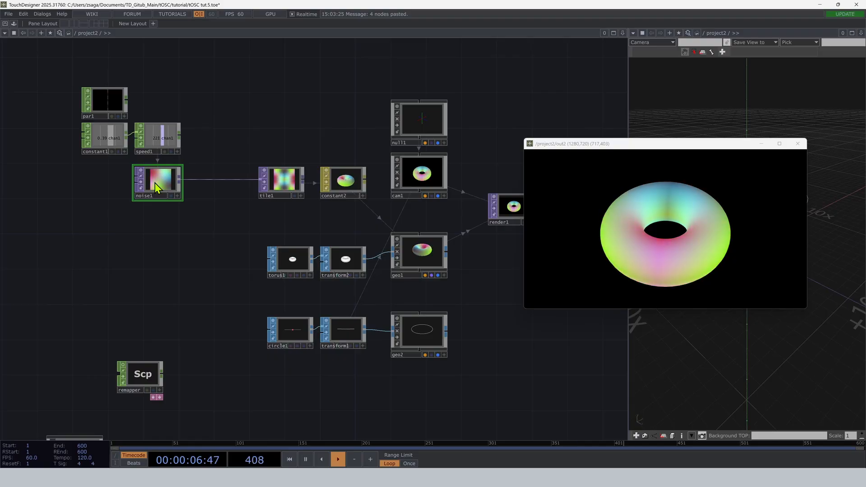
{"action": "key", "text": "p"}
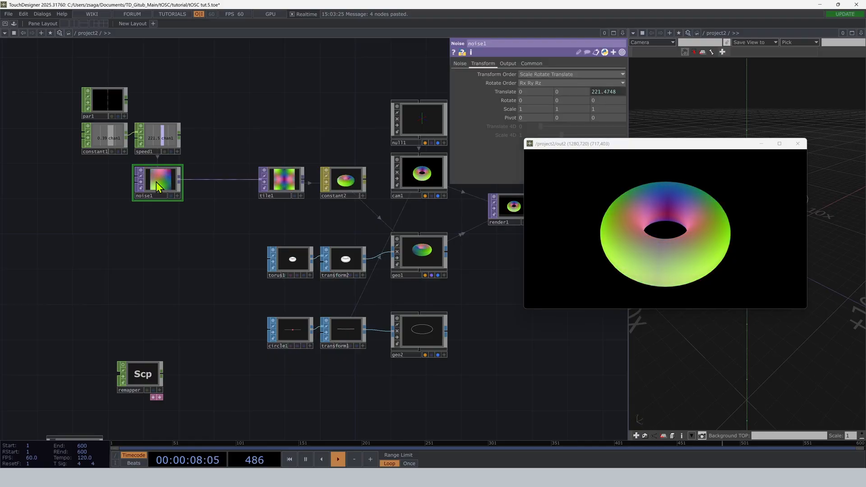
{"action": "left_click", "coordinate": [460, 63]}
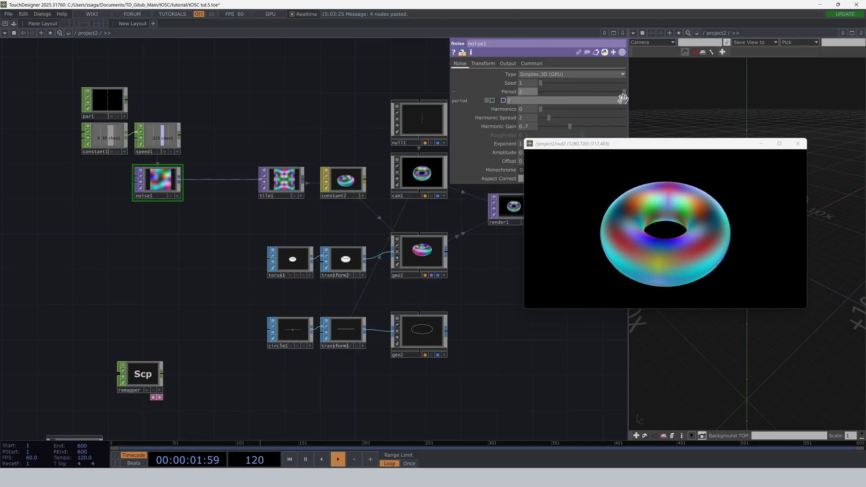
{"action": "left_click_drag", "start_coordinate": [559, 145], "coordinate": [561, 177]}
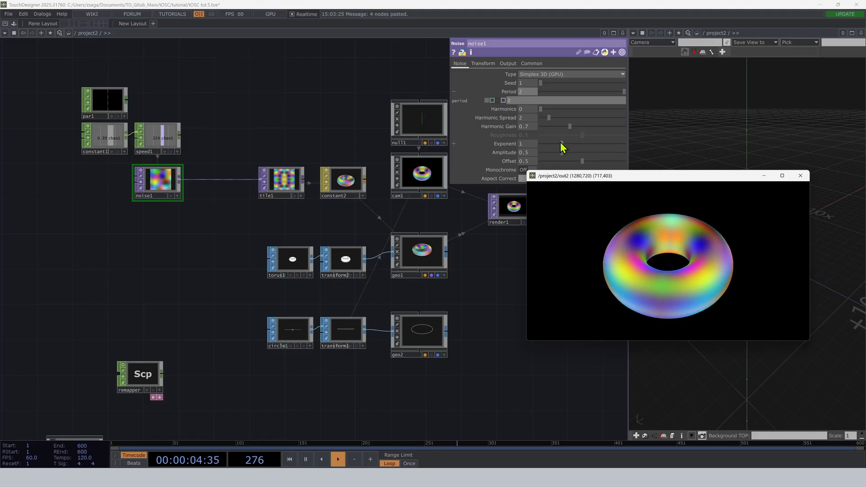
{"action": "mouse_move", "coordinate": [560, 143]}
{"action": "left_mouse_down"}
{"action": "mouse_move", "coordinate": [553, 148]}
{"action": "mouse_move", "coordinate": [582, 154]}
{"action": "mouse_move", "coordinate": [548, 154]}
{"action": "left_mouse_up"}
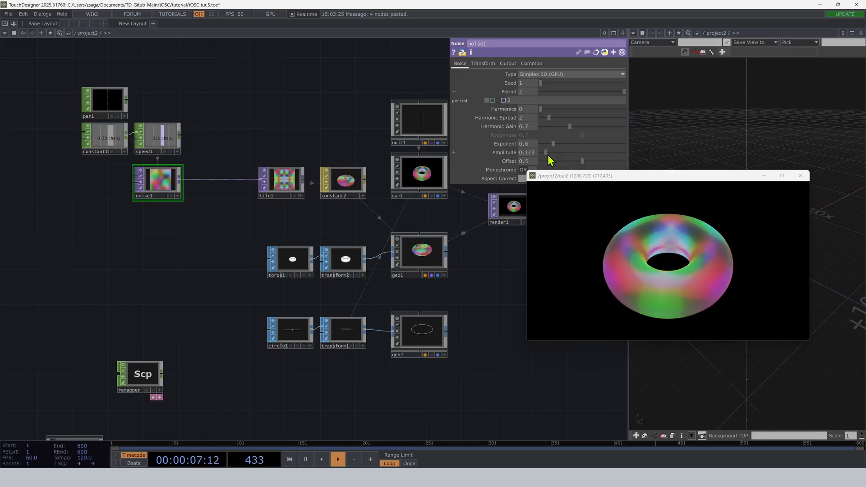
Raise the chan1 value of constant1 to 0.95.
{"action": "left_click", "coordinate": [107, 137]}
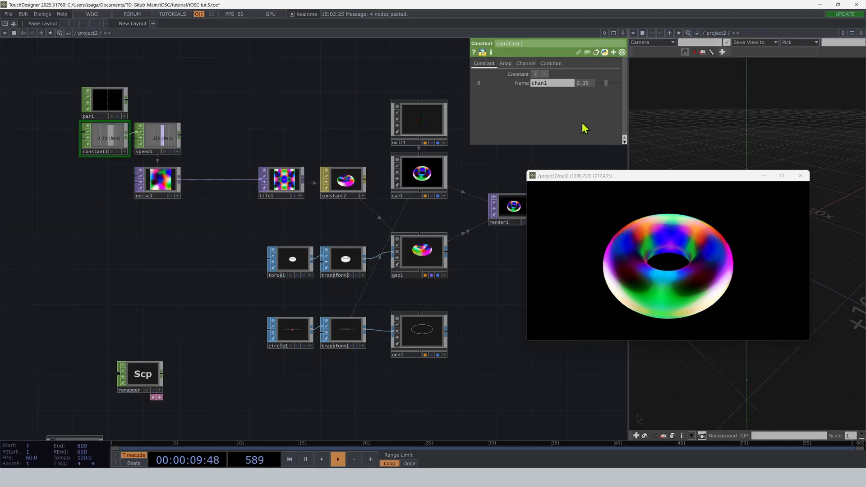
{"action": "left_click_drag", "start_coordinate": [605, 84], "coordinate": [622, 87]}
Adjust cam1's FOV angle and its position along the transform1 path.
{"action": "left_click", "coordinate": [436, 170]}
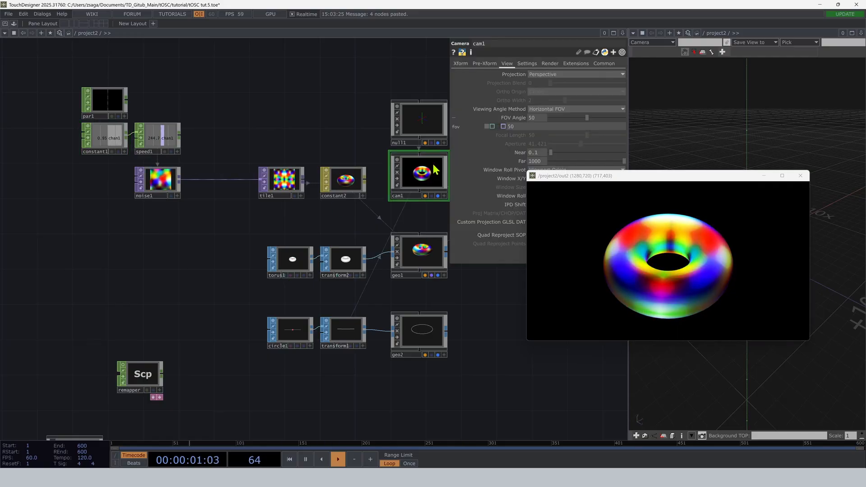
{"action": "mouse_move", "coordinate": [591, 116]}
{"action": "left_mouse_down"}
{"action": "mouse_move", "coordinate": [575, 118]}
{"action": "mouse_move", "coordinate": [591, 117]}
{"action": "left_mouse_up"}
{"action": "left_click", "coordinate": [460, 64]}
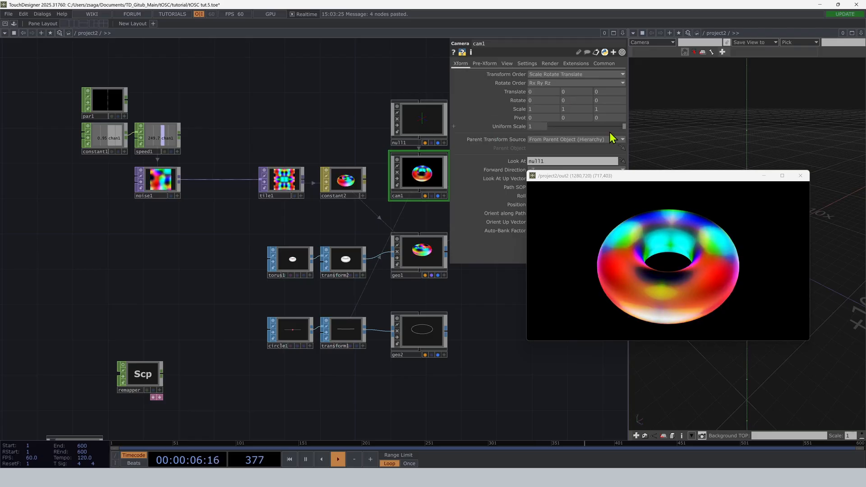
{"action": "left_click_drag", "start_coordinate": [606, 176], "coordinate": [600, 232]}
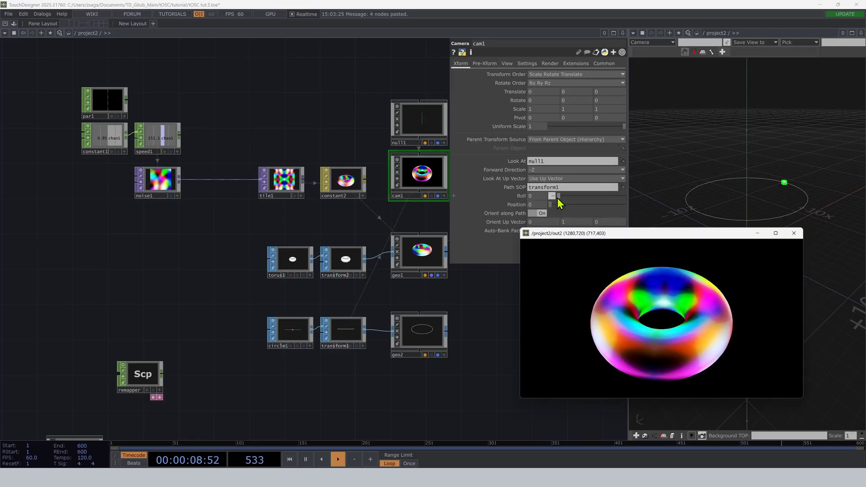
{"action": "left_click_drag", "start_coordinate": [559, 204], "coordinate": [601, 213]}
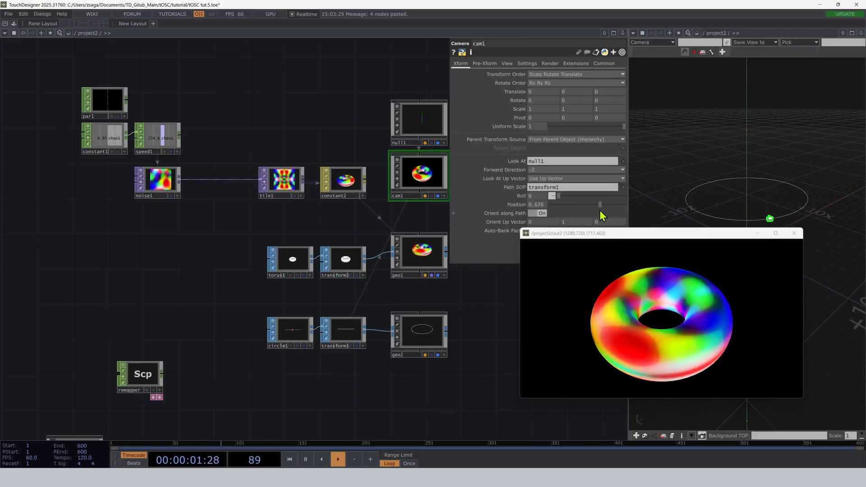
Set transform2's X rotation to 0.8 and try adjusting transform1's Y translation.
{"action": "left_click", "coordinate": [345, 260]}
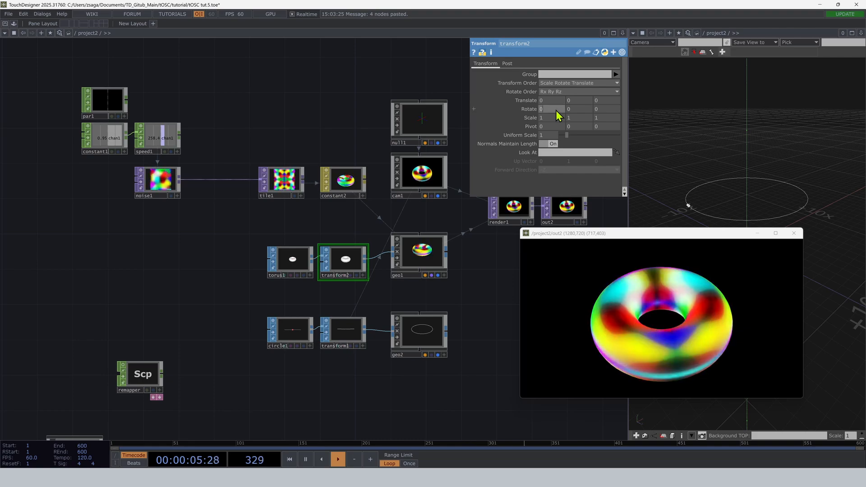
{"action": "left_click_drag", "start_coordinate": [556, 110], "coordinate": [555, 110]}
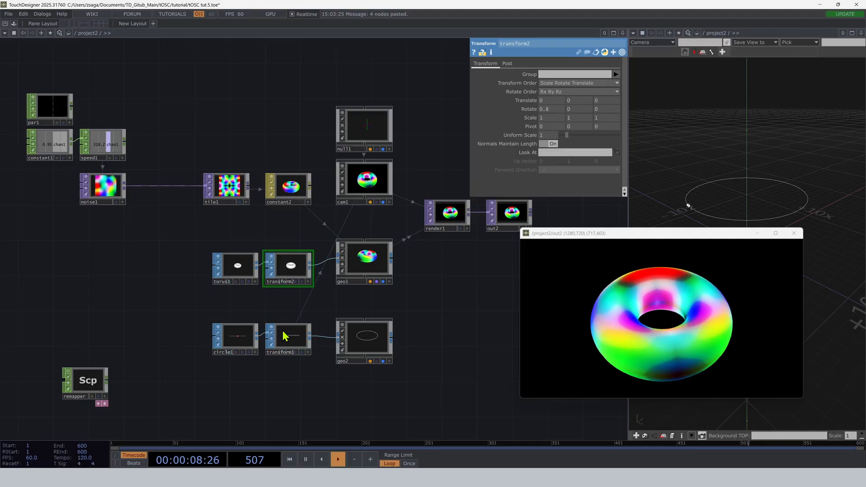
{"action": "left_click", "coordinate": [289, 339]}
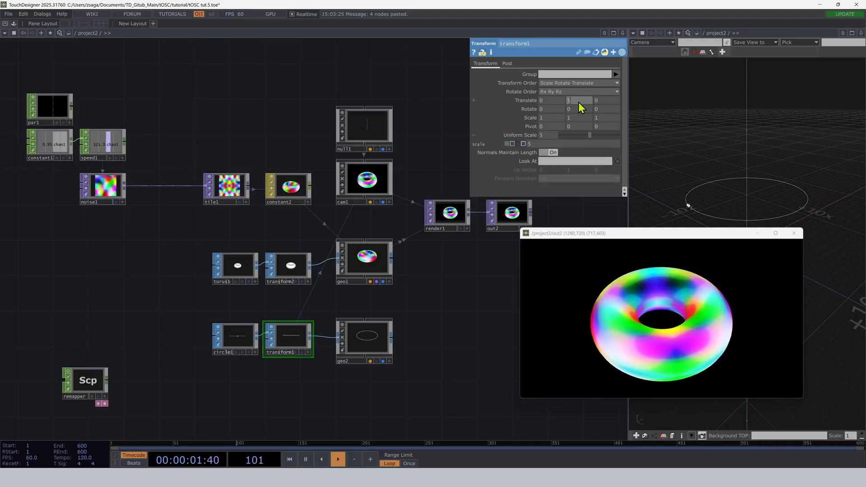
{"action": "left_click_drag", "start_coordinate": [578, 102], "coordinate": [578, 92]}
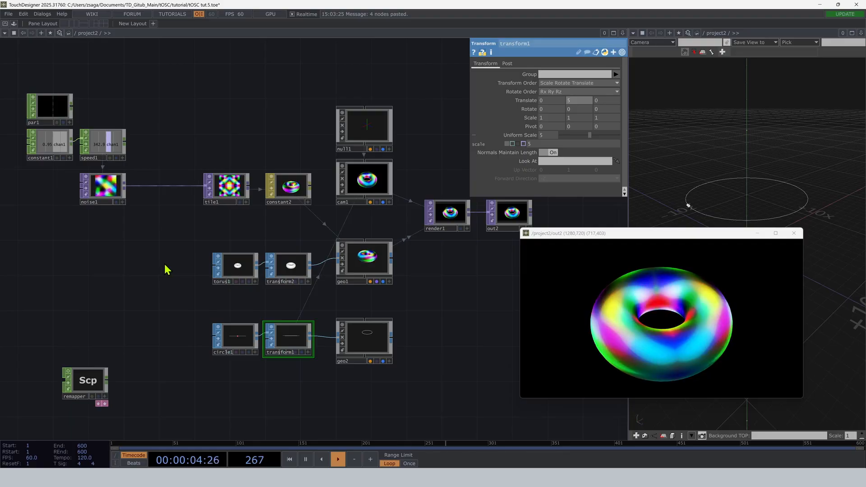
Collapse par1, constant1, speed1 and noise1 into a single Base component.
{"action": "scroll", "coordinate": [176, 250], "scroll_direction": "down", "scroll_amount": 2}
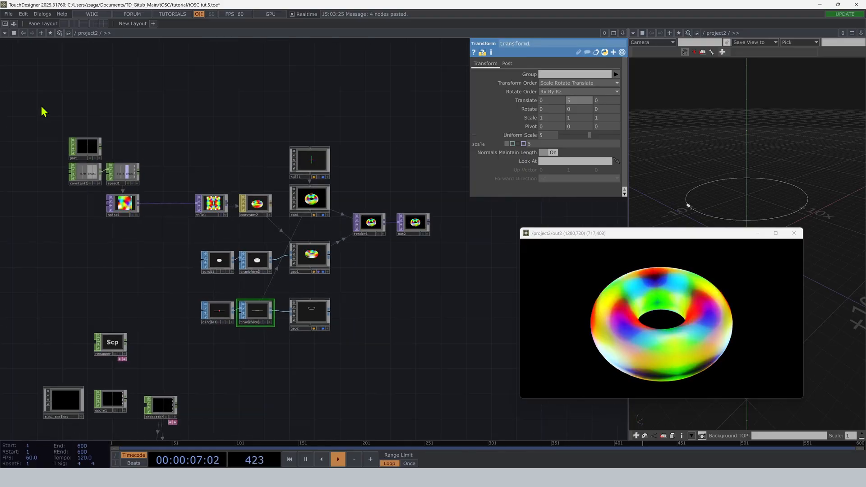
{"action": "left_click_drag", "start_coordinate": [28, 108], "coordinate": [150, 240]}
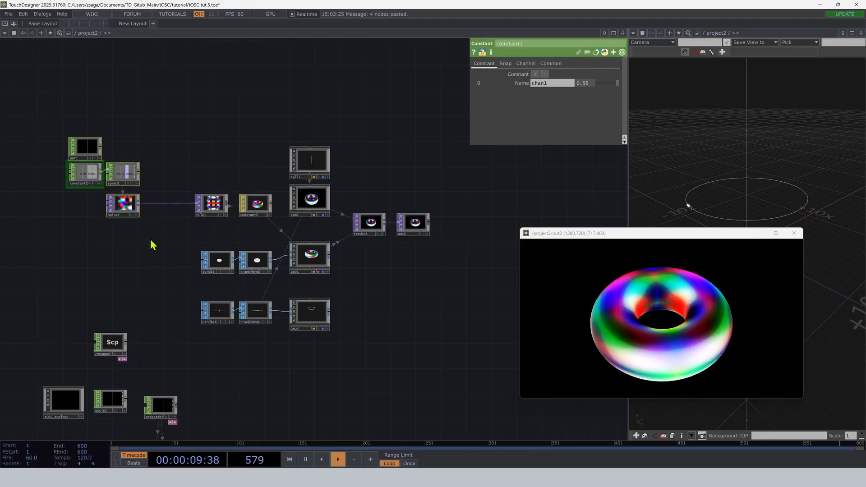
{"action": "right_click", "coordinate": [88, 210]}
{"action": "left_click", "coordinate": [132, 321]}
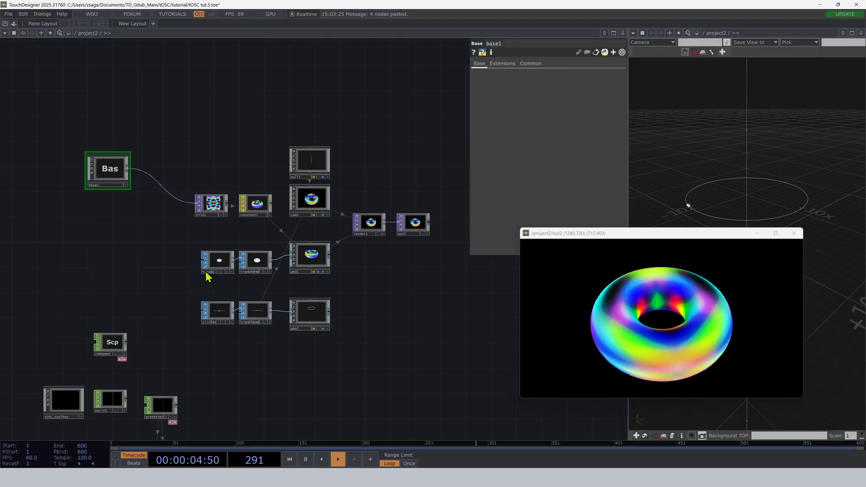
Collapse the tile, material, geometry, camera and render operators into a second Base and place the noise Base beside it.
{"action": "scroll", "coordinate": [428, 320], "scroll_direction": "down", "scroll_amount": 1}
{"action": "scroll", "coordinate": [428, 321], "scroll_direction": "down", "scroll_amount": 1}
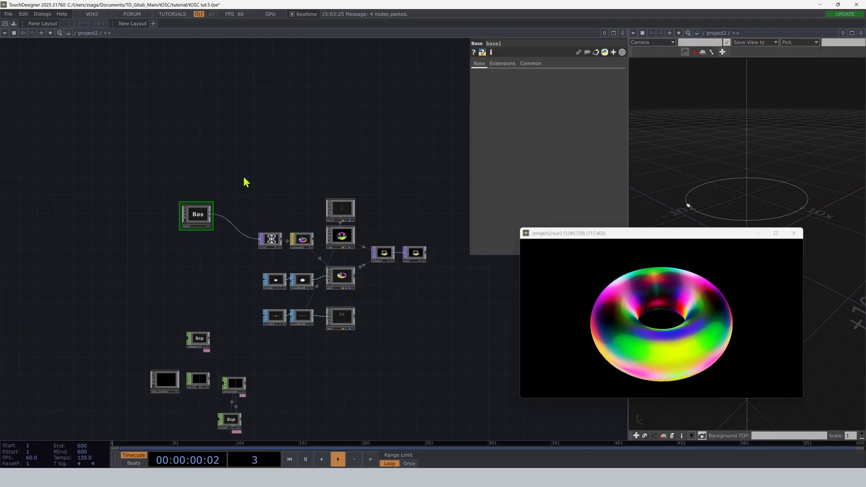
{"action": "left_click_drag", "start_coordinate": [244, 181], "coordinate": [401, 353]}
{"action": "left_click", "coordinate": [302, 279]}
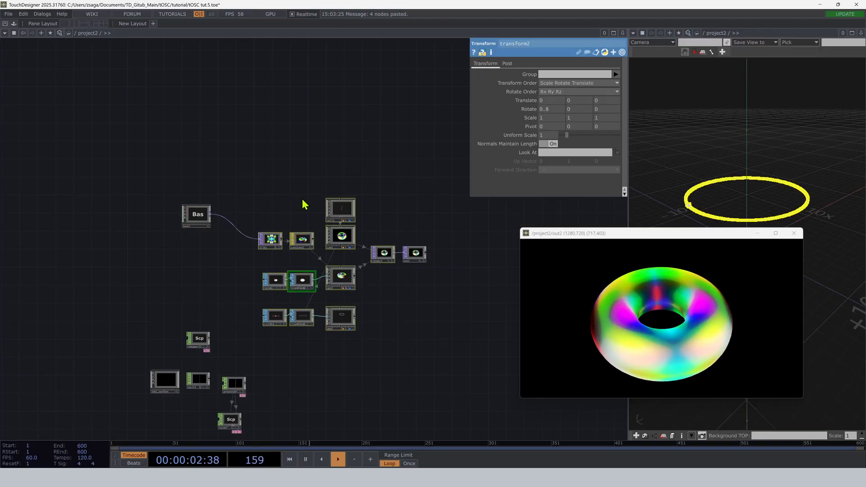
{"action": "right_click", "coordinate": [304, 203]}
{"action": "left_click", "coordinate": [316, 321]}
{"action": "left_click_drag", "start_coordinate": [210, 224], "coordinate": [269, 276]}
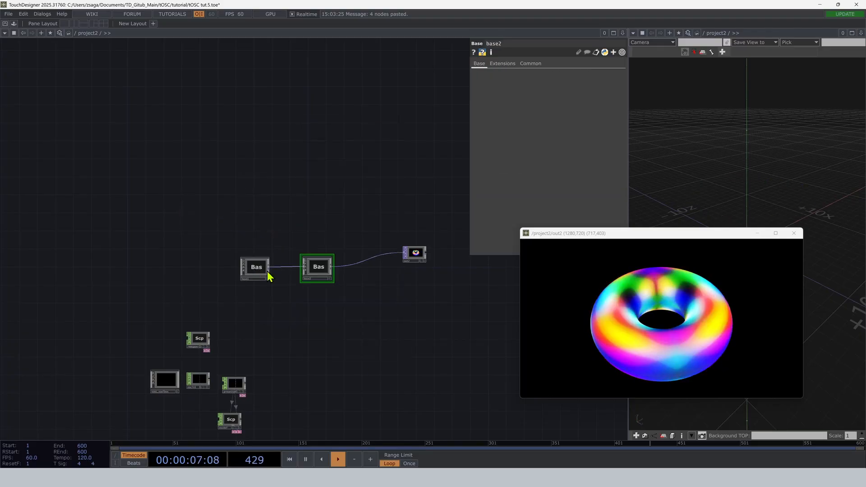
Open the Component Editor for the noise Base from inside its network and place it clear of the operators.
{"action": "key", "text": "i"}
{"action": "left_click_drag", "start_coordinate": [236, 153], "coordinate": [298, 161]}
{"action": "scroll", "coordinate": [284, 162], "scroll_direction": "down", "scroll_amount": 2}
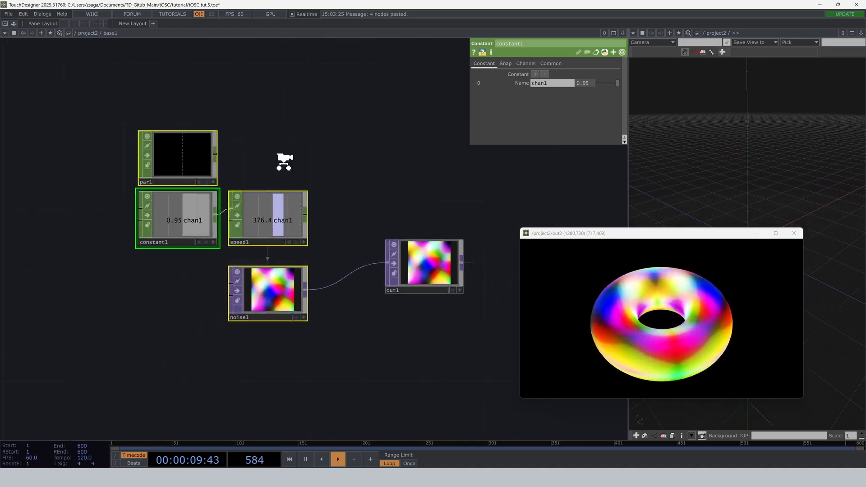
{"action": "scroll", "coordinate": [284, 162], "scroll_direction": "down", "scroll_amount": 2}
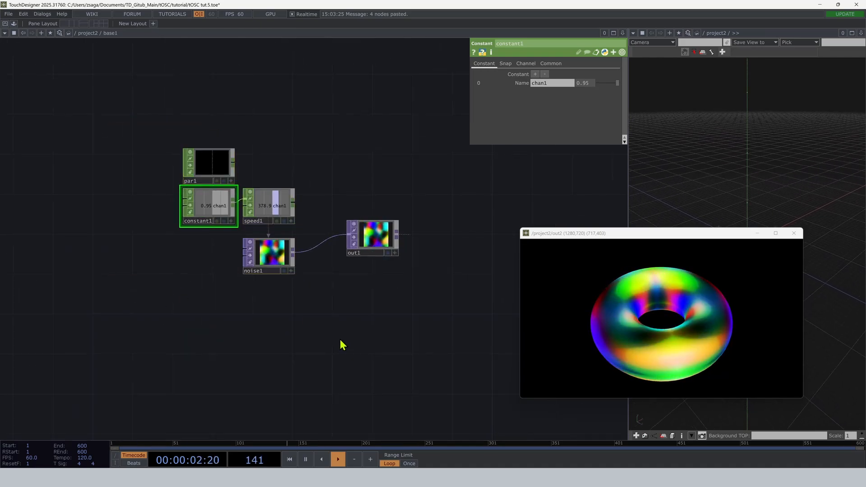
{"action": "right_click", "coordinate": [150, 271]}
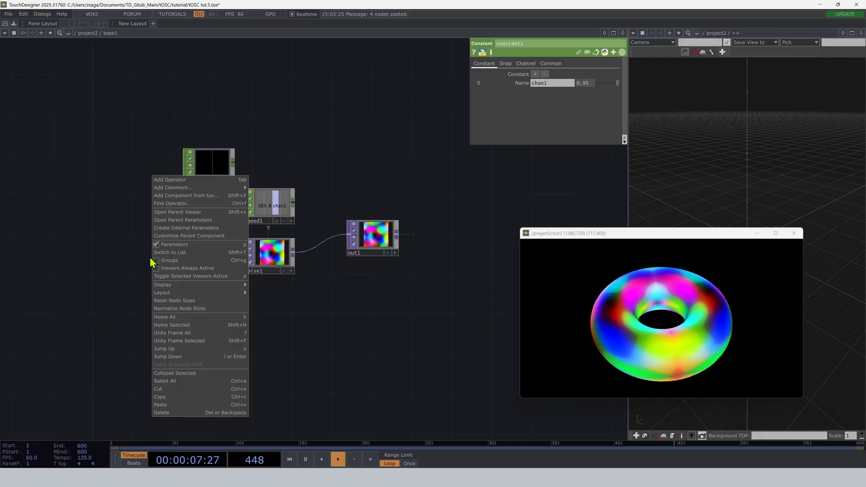
{"action": "left_click", "coordinate": [179, 235]}
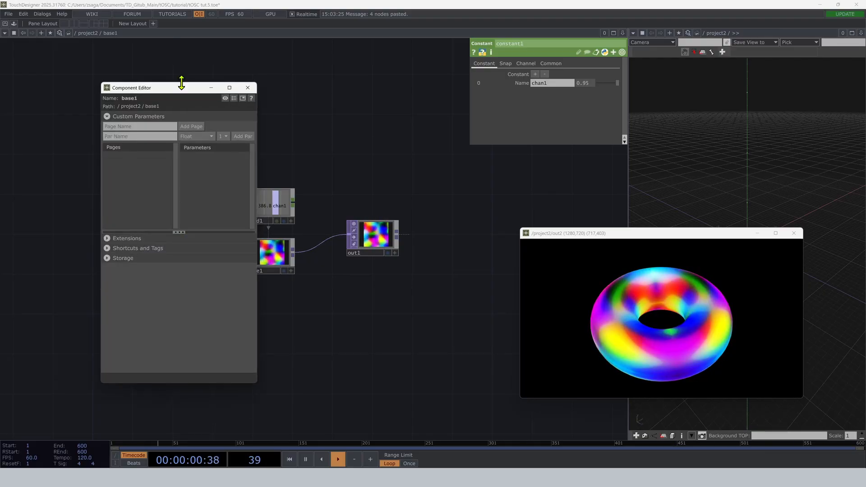
{"action": "left_click_drag", "start_coordinate": [186, 86], "coordinate": [92, 85]}
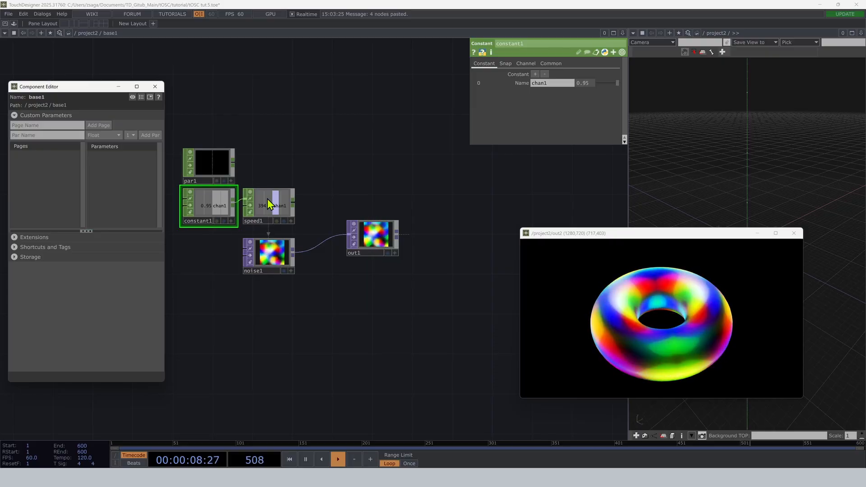
Add a Float custom parameter named speed to the noise Base.
{"action": "left_click", "coordinate": [263, 255]}
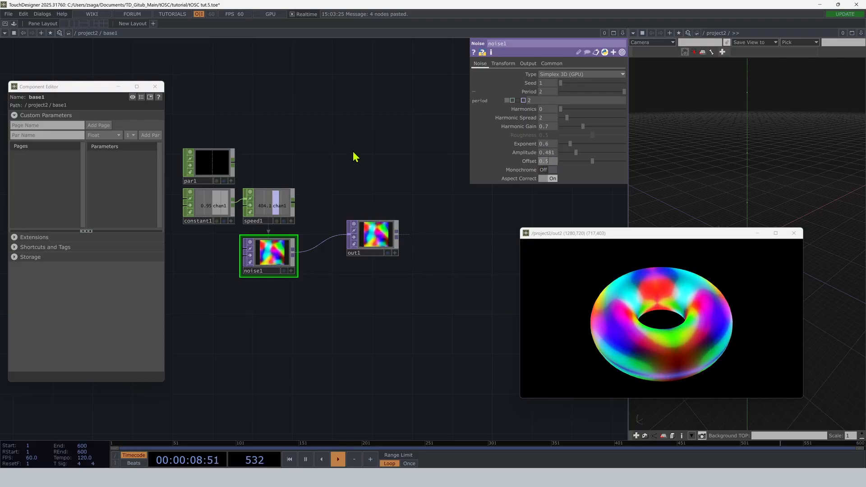
{"action": "left_click", "coordinate": [200, 177]}
{"action": "left_click", "coordinate": [52, 135]}
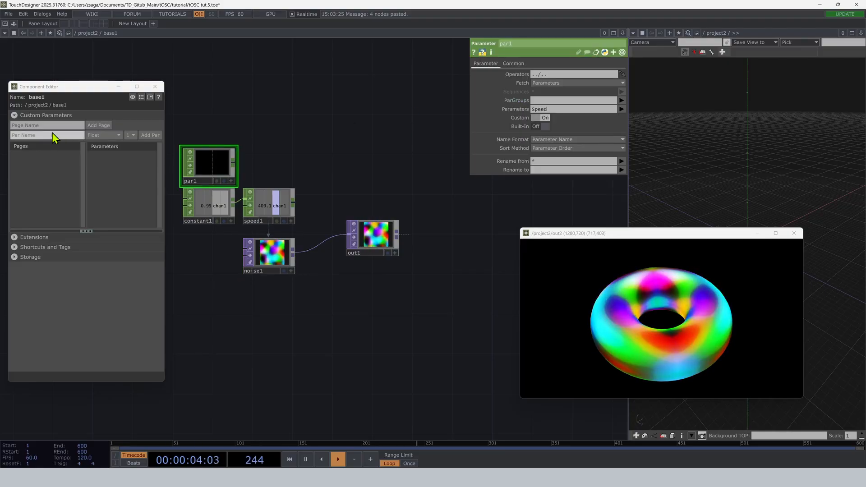
{"action": "type", "text": "speed"}
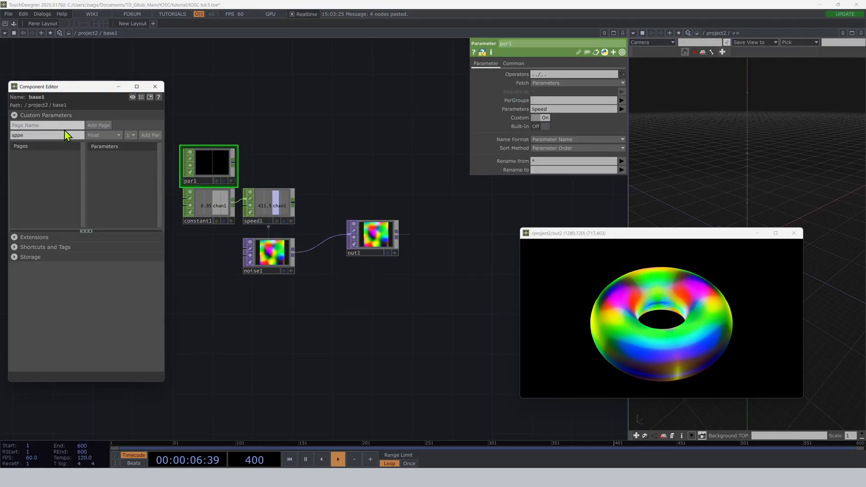
{"action": "left_click", "coordinate": [151, 134]}
{"action": "left_click", "coordinate": [544, 116]}
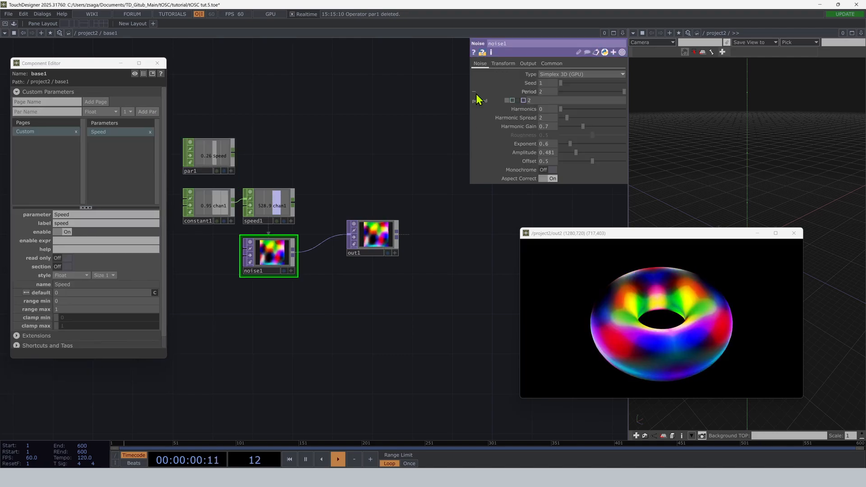
Create custom parameters on base1 from noise1's Period, Exponent, Amplitude and Offset, each bound with the new parameter as master.
{"action": "left_click_drag", "start_coordinate": [528, 90], "coordinate": [128, 175]}
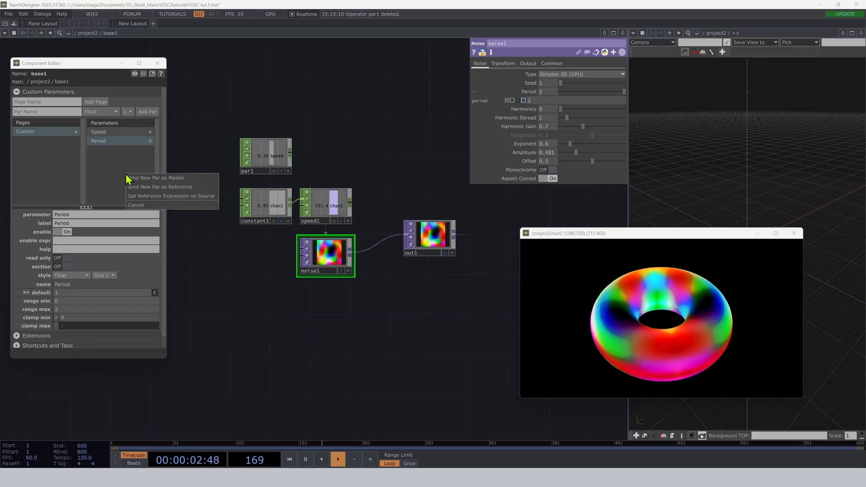
{"action": "left_click", "coordinate": [152, 182]}
{"action": "left_click_drag", "start_coordinate": [535, 144], "coordinate": [132, 172]}
{"action": "left_click", "coordinate": [156, 181]}
{"action": "left_click_drag", "start_coordinate": [541, 152], "coordinate": [156, 183]}
{"action": "left_click", "coordinate": [156, 182]}
{"action": "left_click_drag", "start_coordinate": [512, 165], "coordinate": [116, 187]}
{"action": "left_click", "coordinate": [126, 194]}
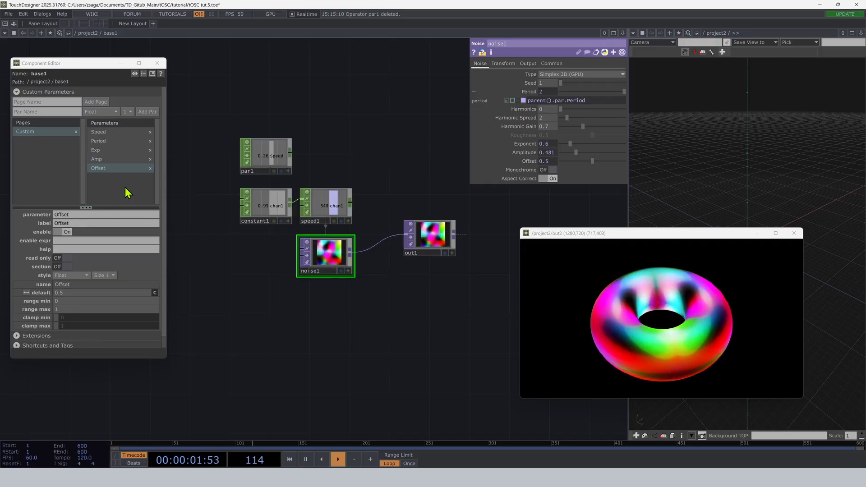
{"action": "left_click", "coordinate": [108, 142]}
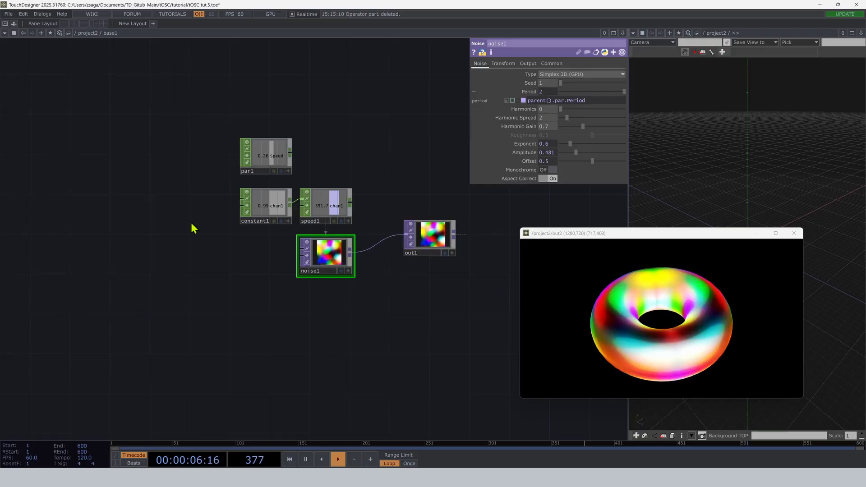
Go into the second Base, which holds the torus and camera, and open its Component Editor.
{"action": "key", "text": "u"}
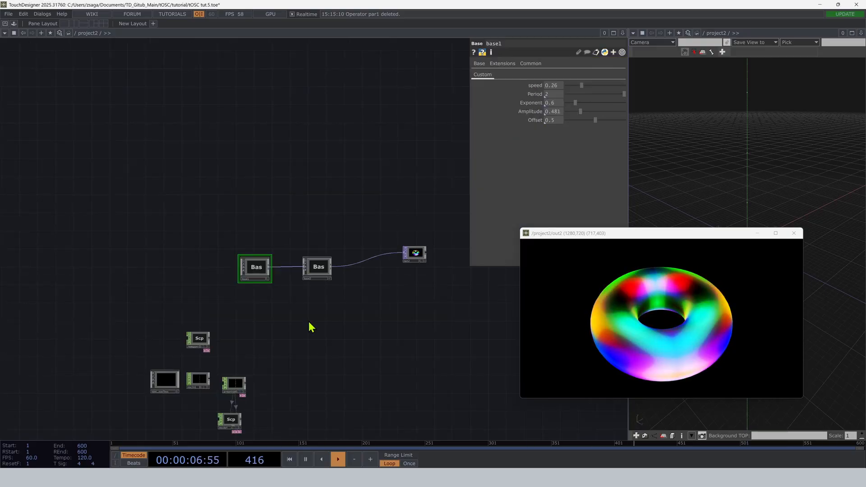
{"action": "left_click", "coordinate": [289, 265]}
{"action": "key", "text": "i"}
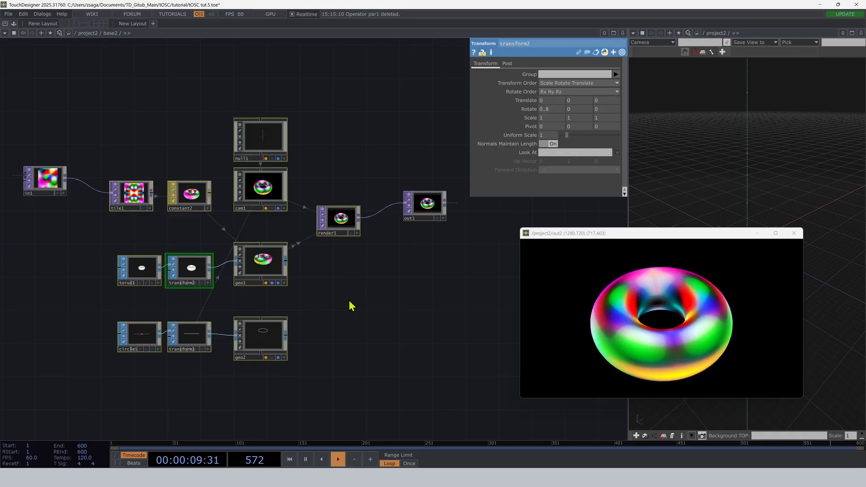
{"action": "right_click", "coordinate": [133, 191]}
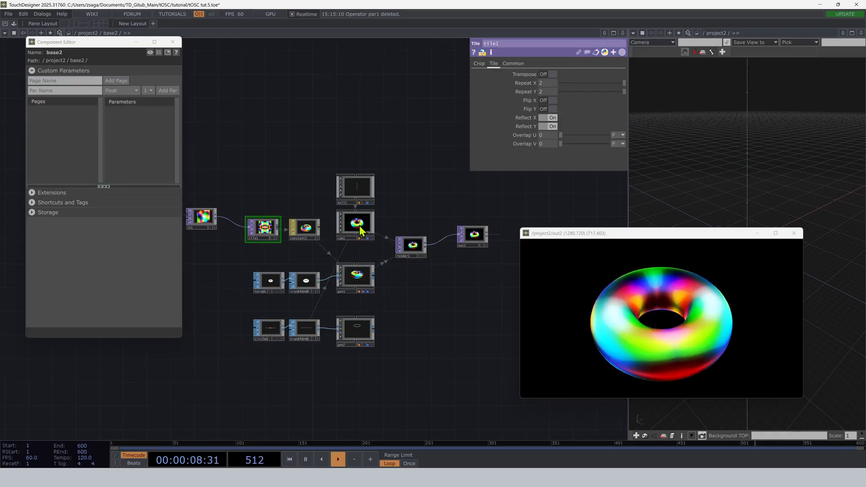
Create a custom parameter on base2 from cam1's path Position and bind the two.
{"action": "left_click", "coordinate": [359, 227]}
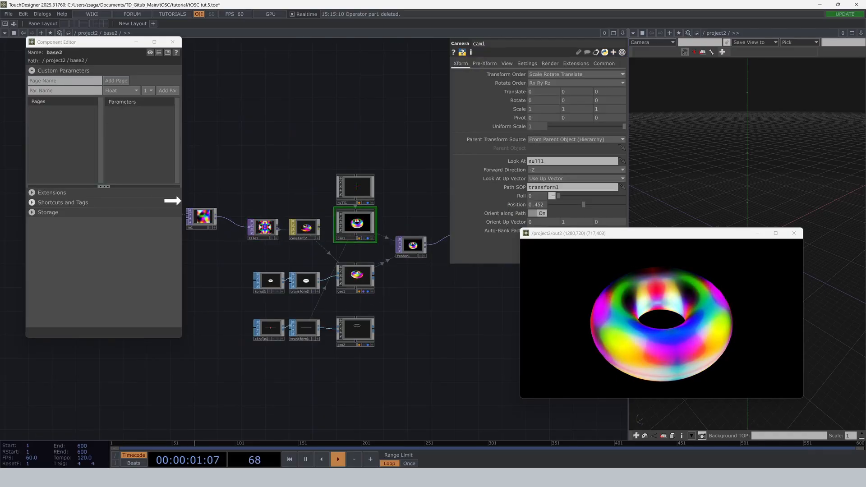
{"action": "left_click_drag", "start_coordinate": [173, 200], "coordinate": [140, 143]}
{"action": "left_click", "coordinate": [148, 146]}
Set cam1's FOV Angle to 36.7 and bind it to a new custom parameter on base2.
{"action": "left_click", "coordinate": [504, 64]}
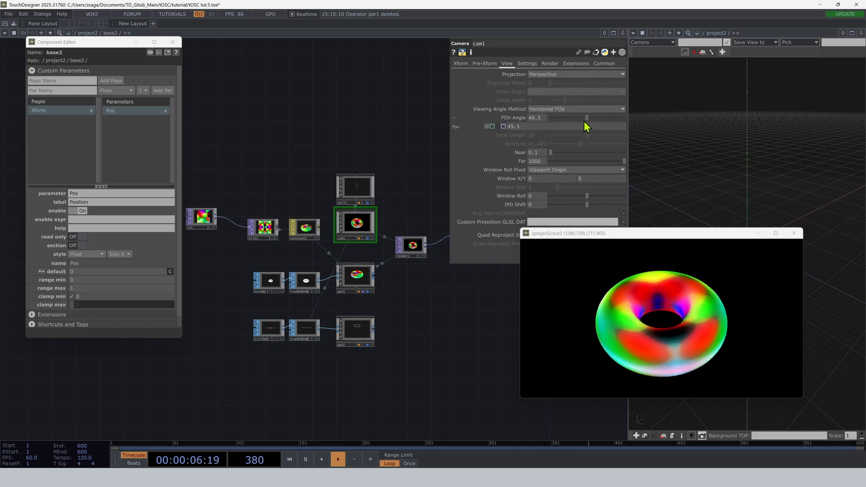
{"action": "left_click_drag", "start_coordinate": [583, 123], "coordinate": [576, 120]}
{"action": "left_click_drag", "start_coordinate": [221, 126], "coordinate": [127, 157]}
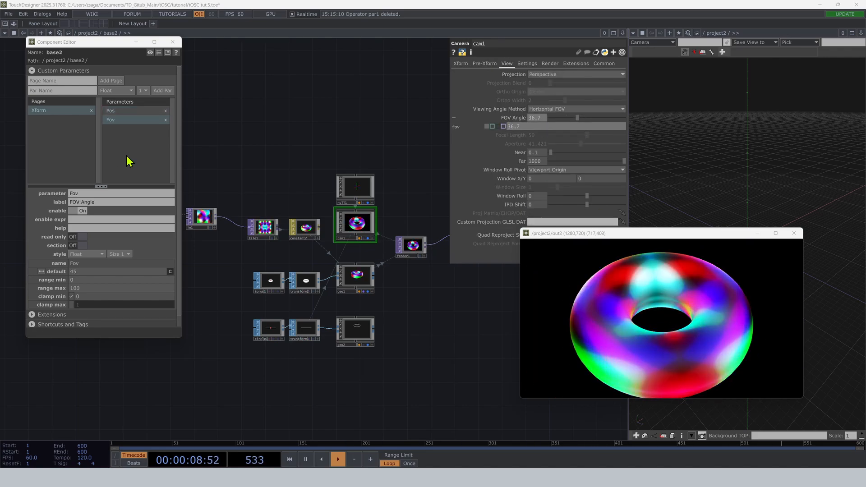
{"action": "left_click", "coordinate": [139, 163]}
Try exposing all three axes of transform2's Rotate as one bound custom parameter on base2.
{"action": "left_click", "coordinate": [315, 289]}
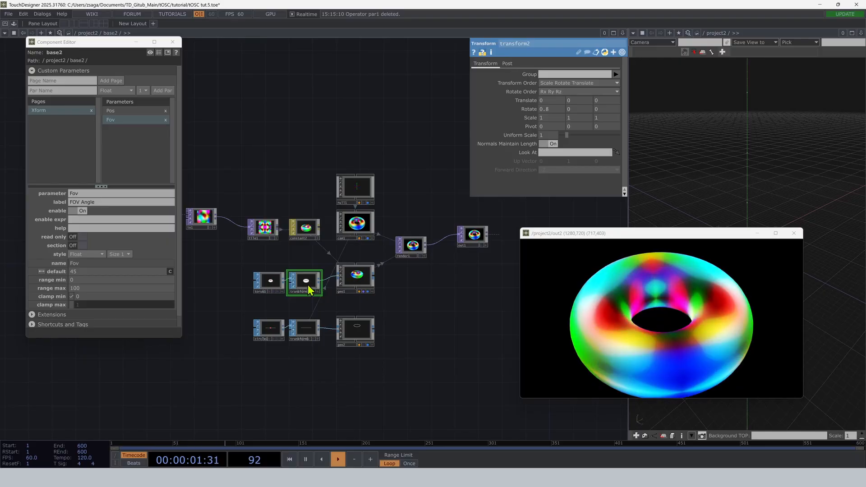
{"action": "left_click", "coordinate": [528, 109]}
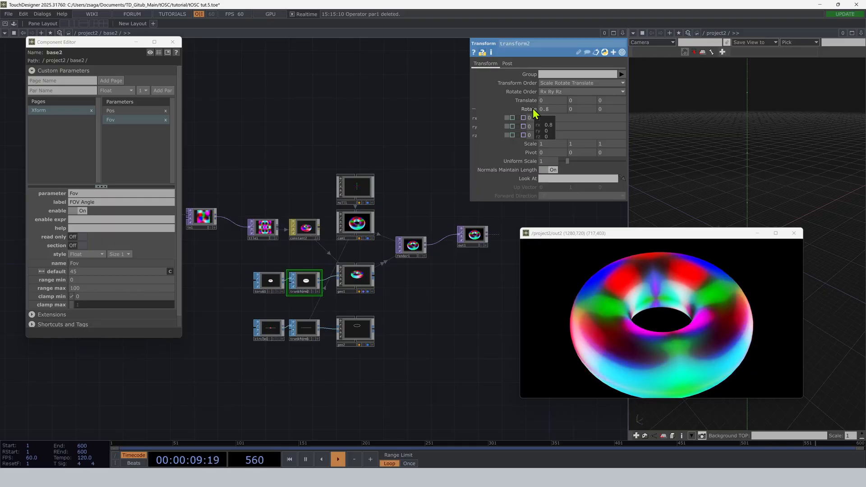
{"action": "left_click_drag", "start_coordinate": [537, 111], "coordinate": [121, 162]}
{"action": "left_click", "coordinate": [131, 160]}
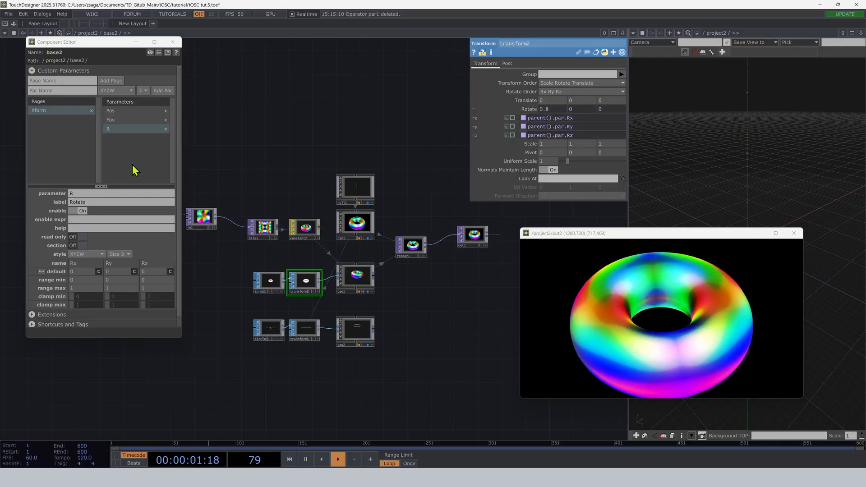
Review base2's Xform parameters, and delete the Rotate custom parameter together with its bind references.
{"action": "right_click", "coordinate": [116, 33]}
{"action": "left_click", "coordinate": [132, 6]}
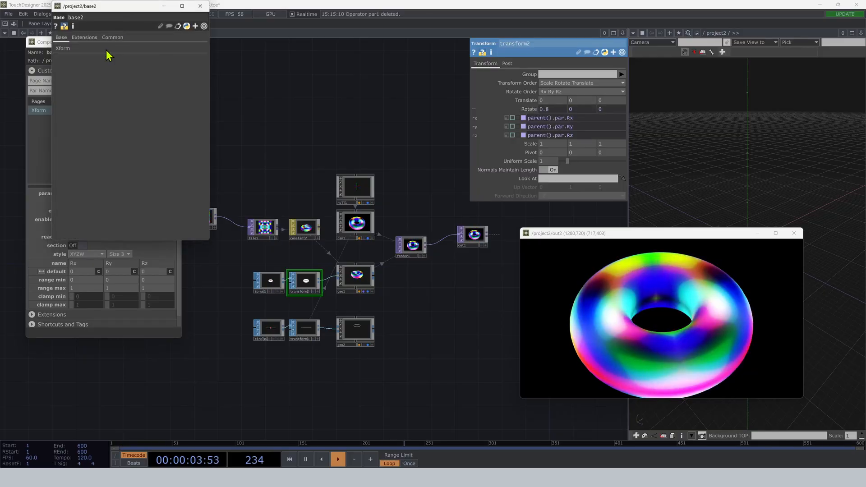
{"action": "left_click", "coordinate": [62, 48]}
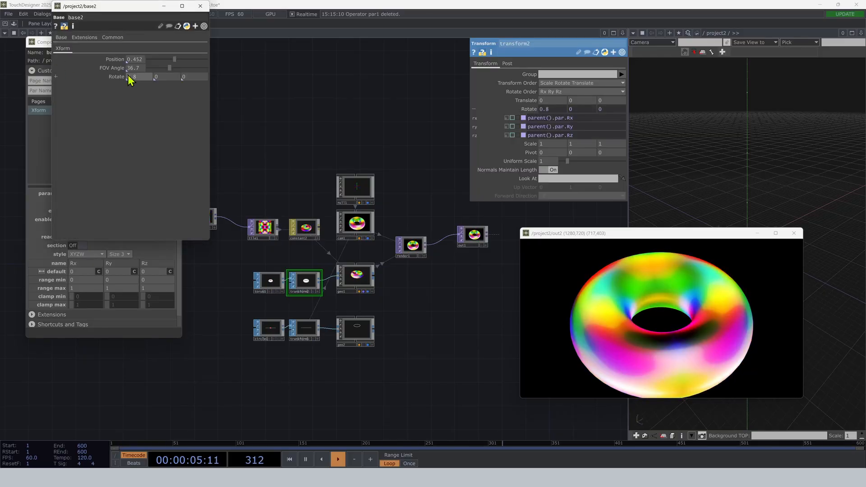
{"action": "left_click", "coordinate": [200, 6]}
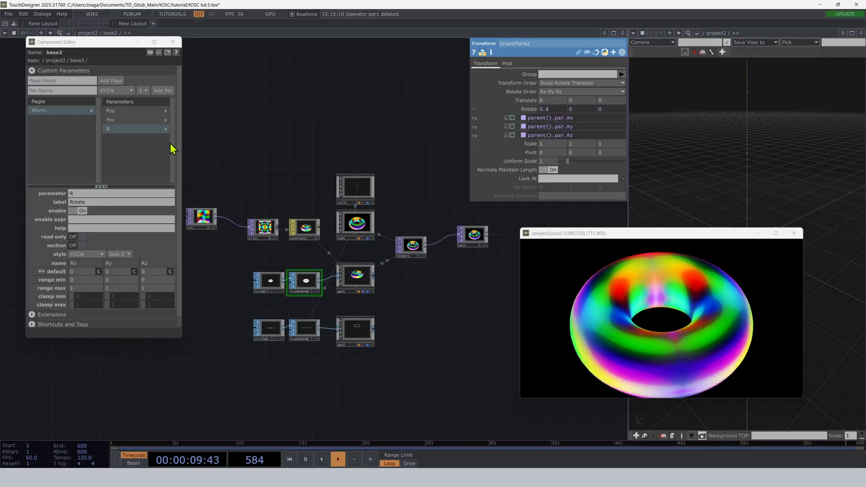
{"action": "left_click", "coordinate": [166, 130]}
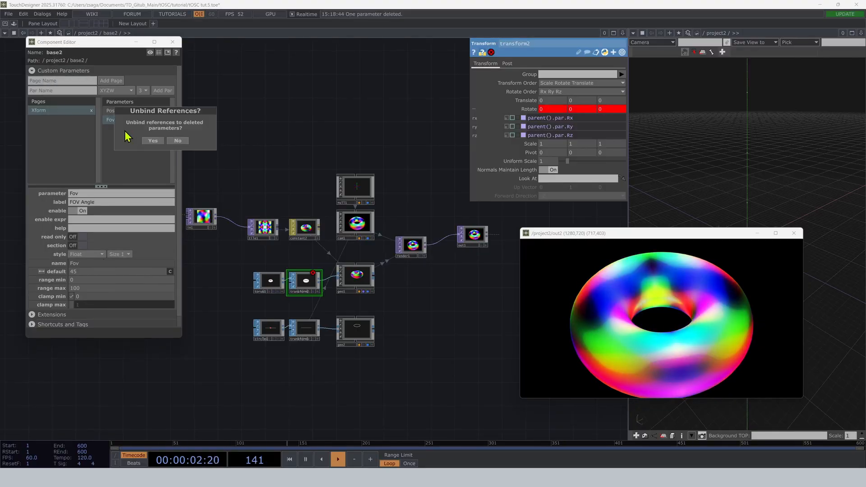
{"action": "left_click", "coordinate": [152, 144]}
Add two Float custom parameters named tiltx and tilty to base2.
{"action": "left_click", "coordinate": [115, 91]}
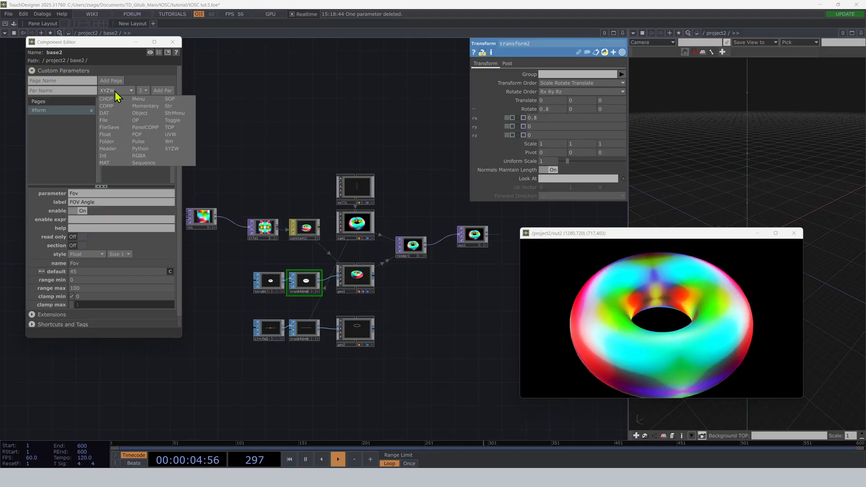
{"action": "left_click", "coordinate": [118, 134]}
{"action": "left_click", "coordinate": [83, 91]}
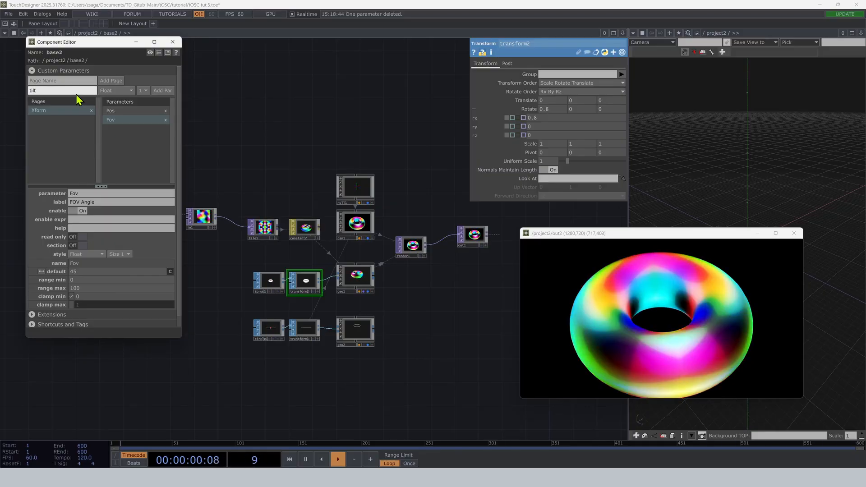
{"action": "type", "text": "tiltx"}
{"action": "left_click", "coordinate": [163, 90]}
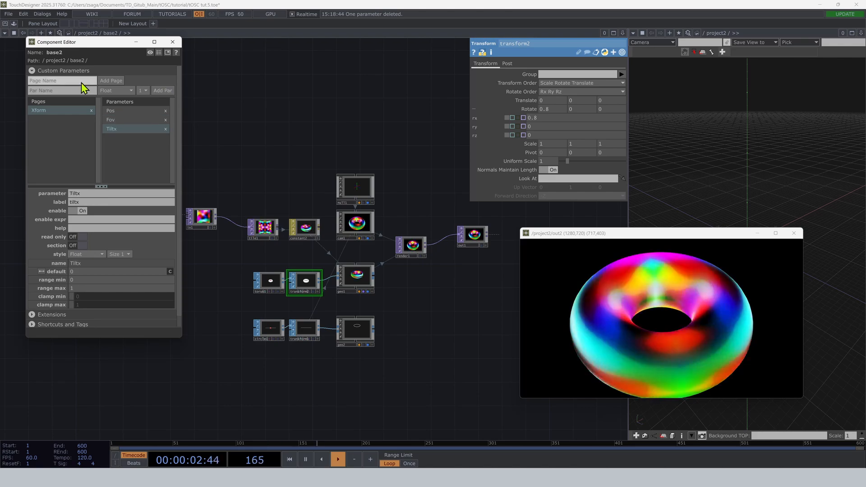
{"action": "left_click", "coordinate": [69, 91]}
{"action": "type", "text": "til"}
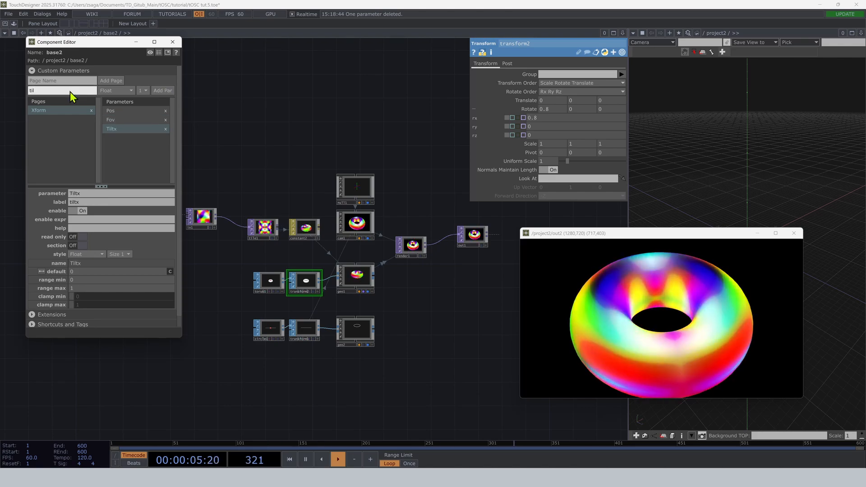
{"action": "type", "text": "ty"}
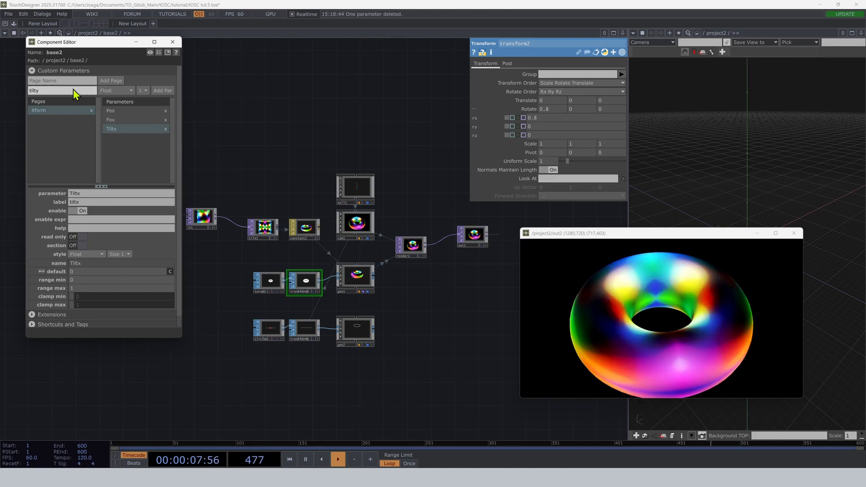
{"action": "left_click", "coordinate": [162, 90]}
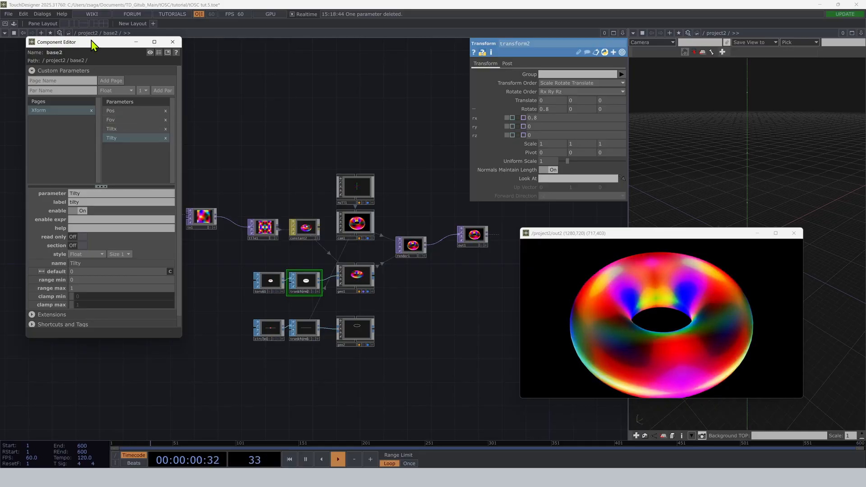
Bind transform2's Rotate X and Rotate Y to base2's tiltx and tilty custom parameters.
{"action": "right_click", "coordinate": [110, 34]}
{"action": "left_click", "coordinate": [119, 23]}
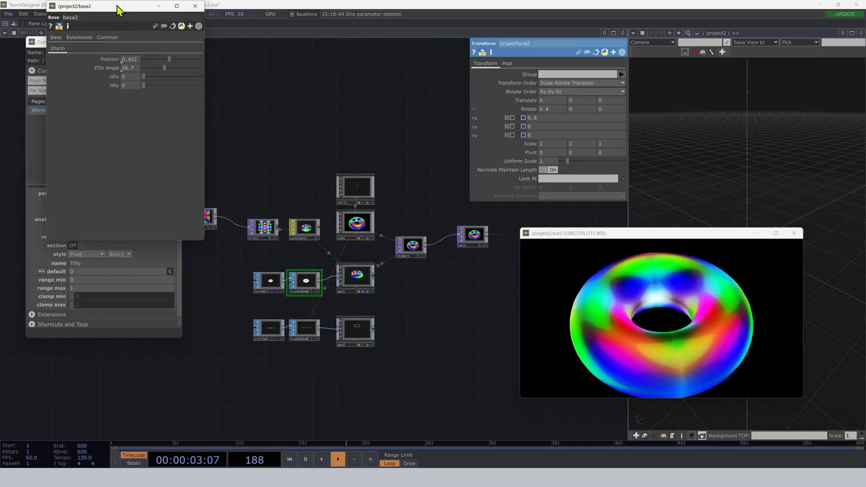
{"action": "left_click_drag", "start_coordinate": [117, 10], "coordinate": [349, 72]}
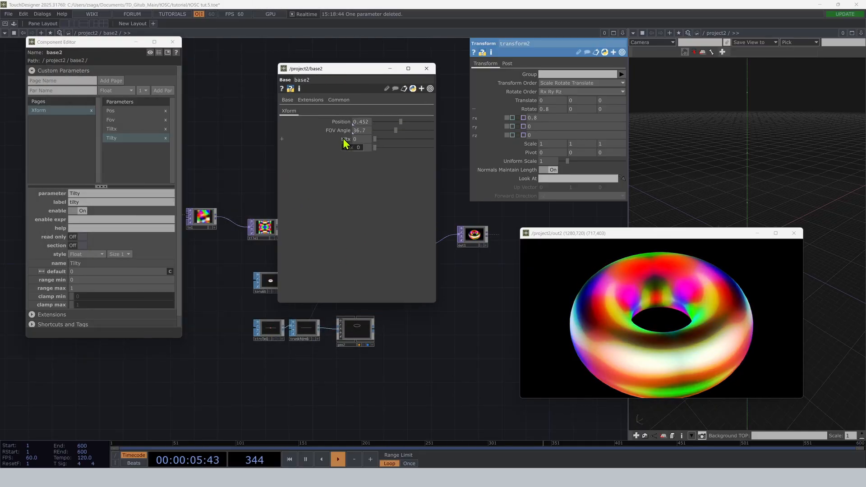
{"action": "left_click_drag", "start_coordinate": [513, 123], "coordinate": [514, 121]}
{"action": "left_click", "coordinate": [545, 120]}
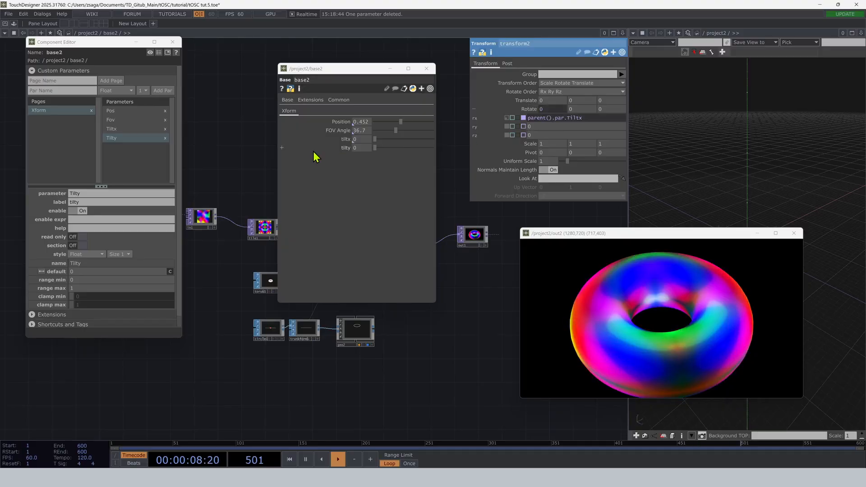
{"action": "left_click_drag", "start_coordinate": [349, 148], "coordinate": [513, 131]}
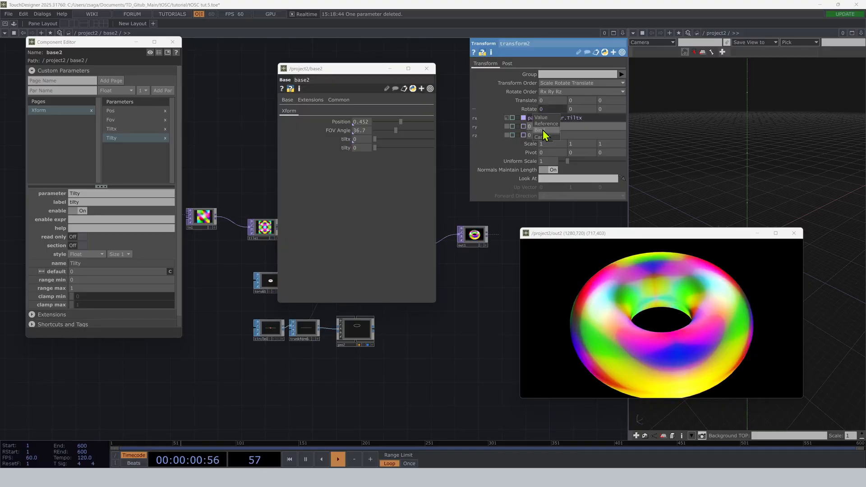
{"action": "left_click", "coordinate": [546, 131]}
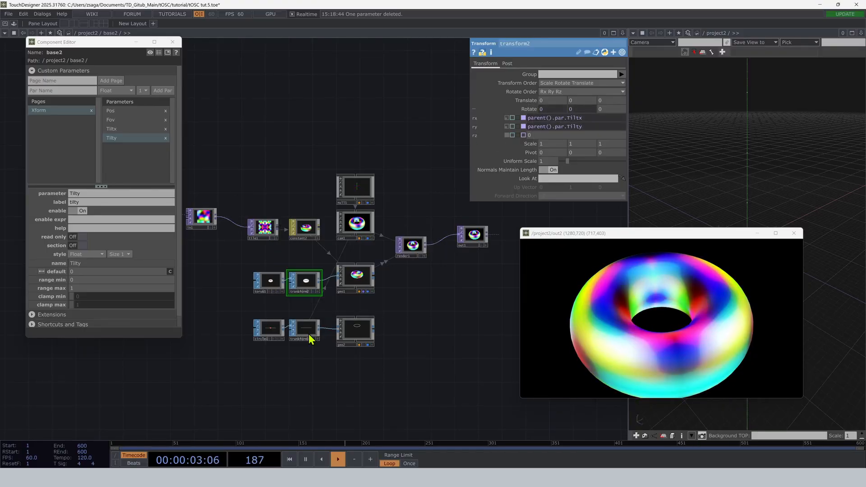
Select the transform1 node of the circle and add a Float custom parameter named height to base2.
{"action": "left_click", "coordinate": [304, 329]}
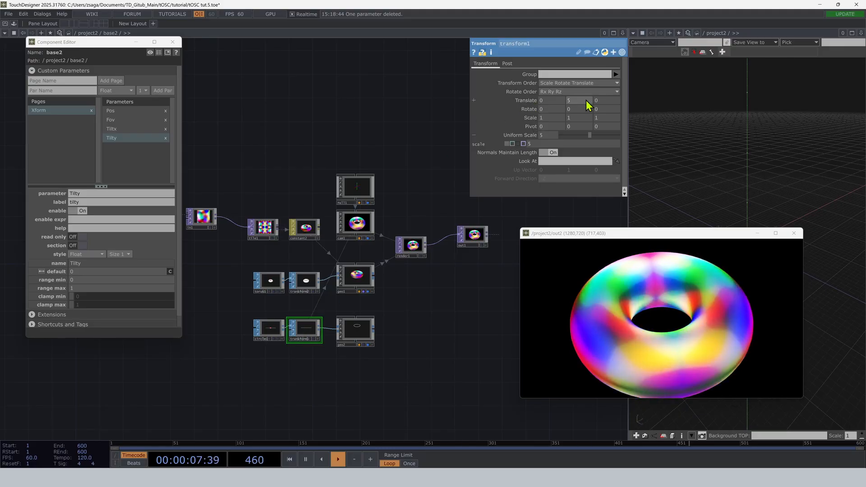
{"action": "left_click", "coordinate": [84, 90]}
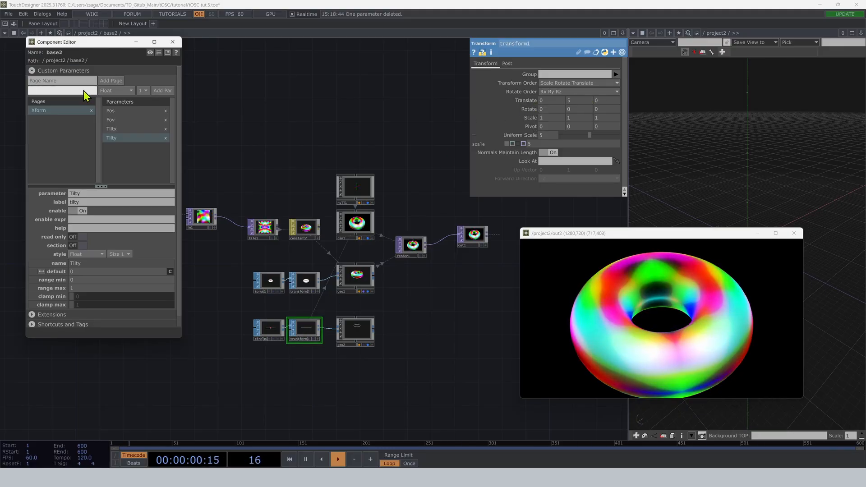
{"action": "type", "text": "height"}
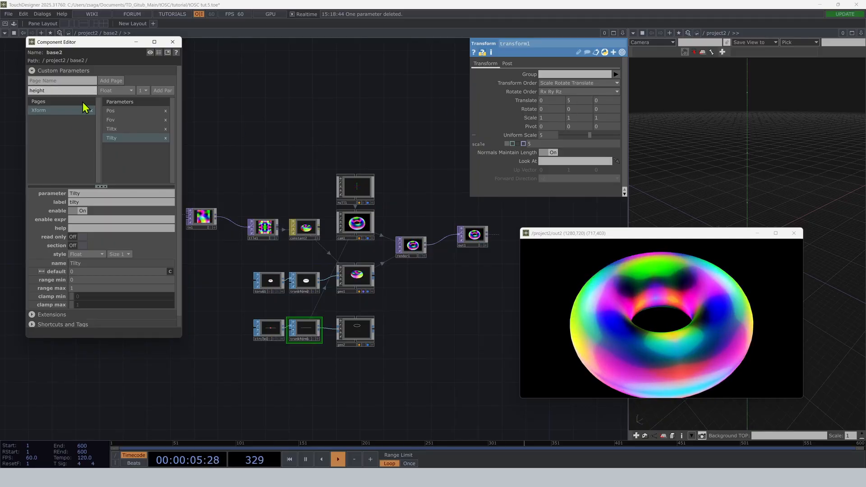
{"action": "left_click", "coordinate": [162, 91]}
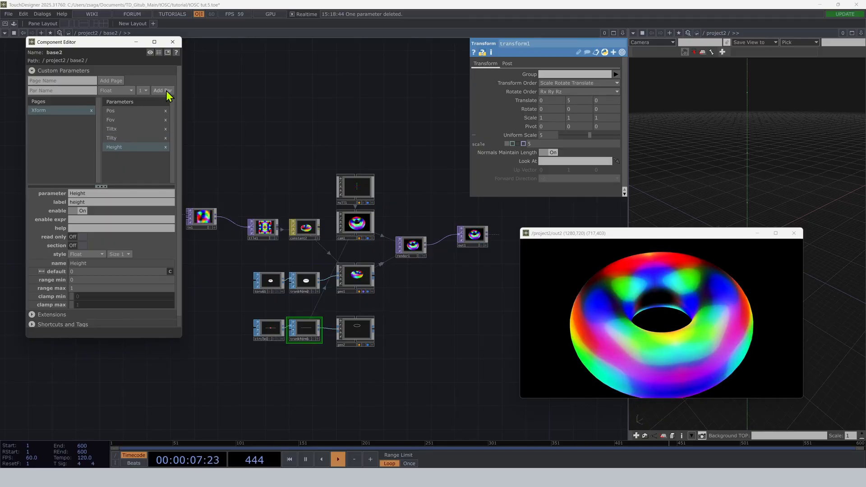
Bind transform1's Translate Y to base2's height custom parameter.
{"action": "right_click", "coordinate": [109, 34]}
{"action": "left_click", "coordinate": [128, 5]}
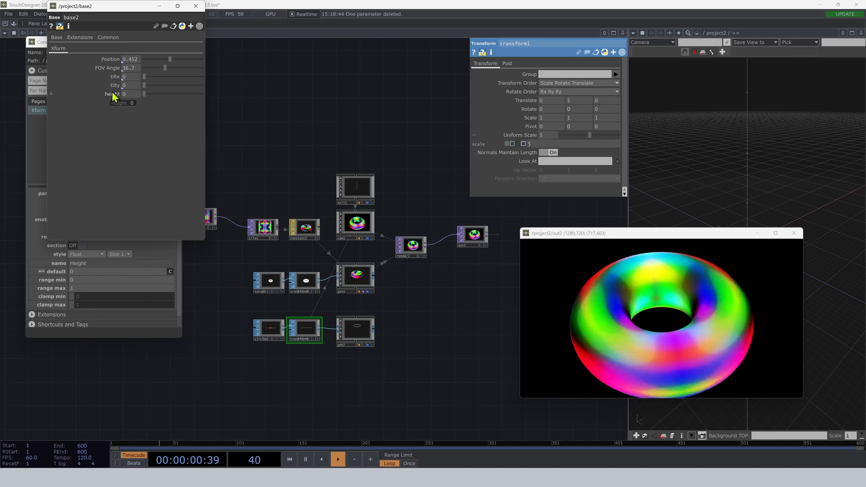
{"action": "left_click_drag", "start_coordinate": [112, 93], "coordinate": [578, 101]}
{"action": "left_click", "coordinate": [584, 100]}
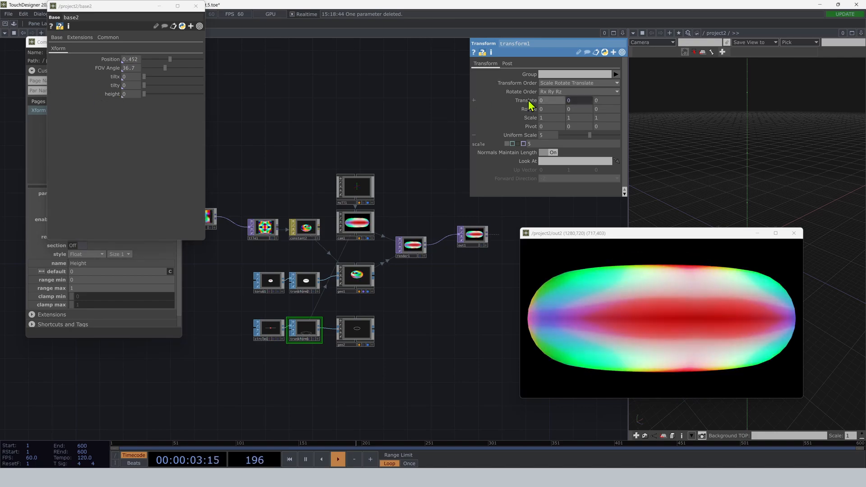
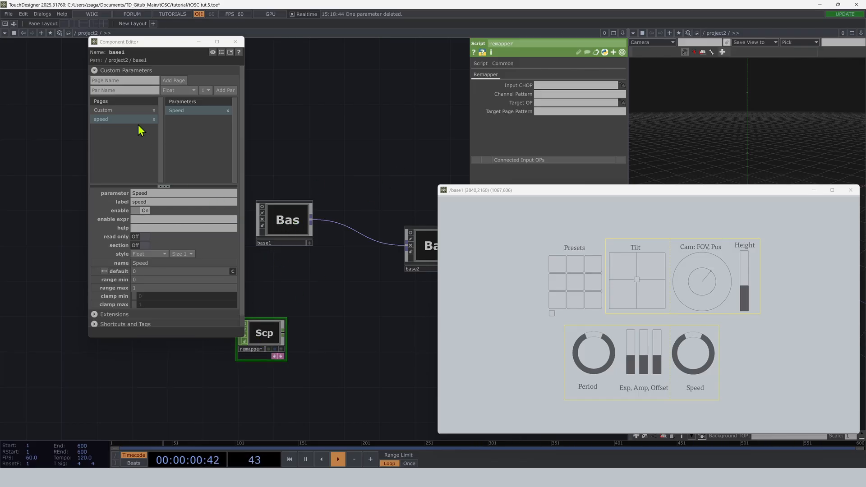
Add a custom parameter page named tilt to base2 with the component customization editor.
{"action": "left_click", "coordinate": [421, 245]}
{"action": "left_click_drag", "start_coordinate": [473, 193], "coordinate": [543, 205]}
{"action": "right_click", "coordinate": [426, 250]}
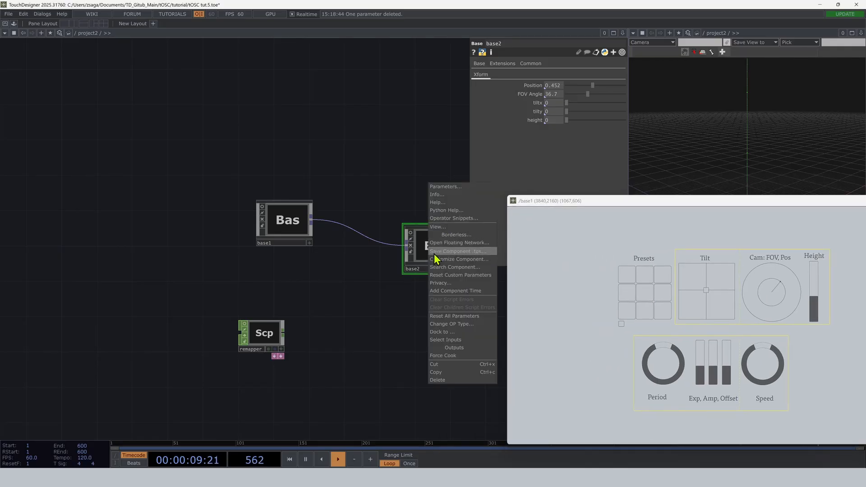
{"action": "left_click", "coordinate": [436, 259]}
{"action": "left_click_drag", "start_coordinate": [408, 109], "coordinate": [211, 69]}
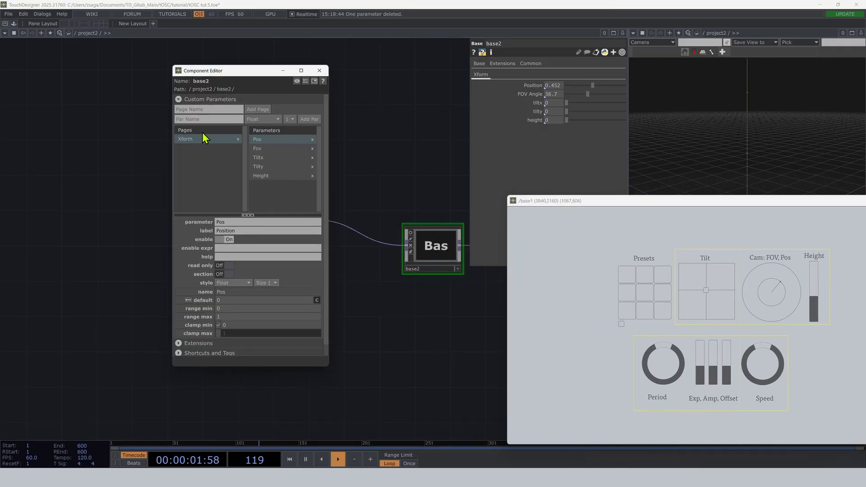
{"action": "left_click", "coordinate": [199, 111]}
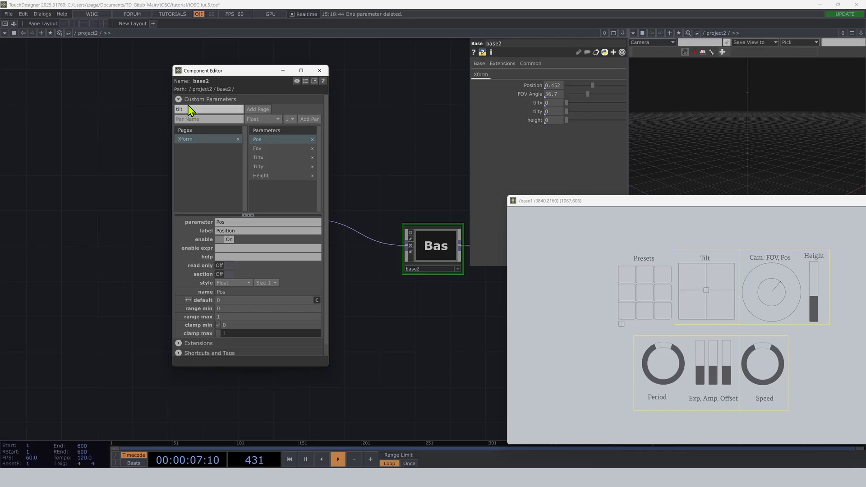
{"action": "type", "text": "tilt"}
{"action": "left_click", "coordinate": [250, 109]}
Move base2's Tiltx and Tilty parameters from the Xform page to the tilt page.
{"action": "left_click", "coordinate": [209, 138]}
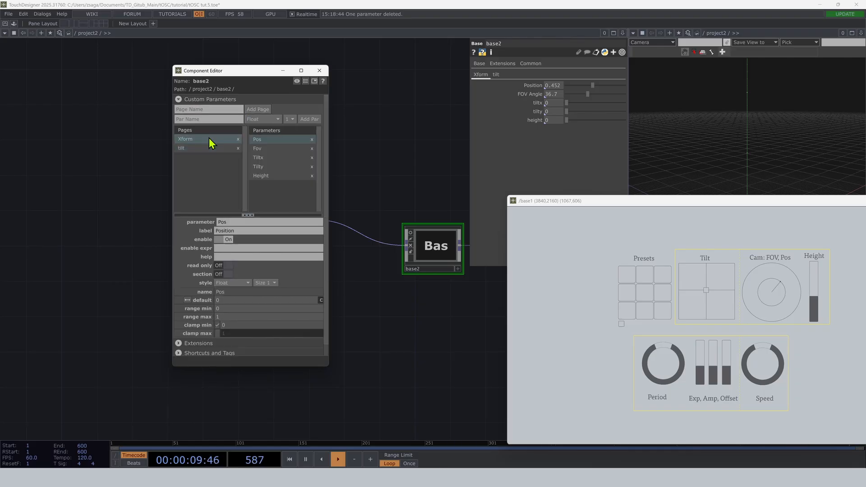
{"action": "left_click", "coordinate": [262, 158]}
{"action": "left_click", "coordinate": [263, 166], "text": "shift"}
{"action": "left_click_drag", "start_coordinate": [263, 156], "coordinate": [215, 147]}
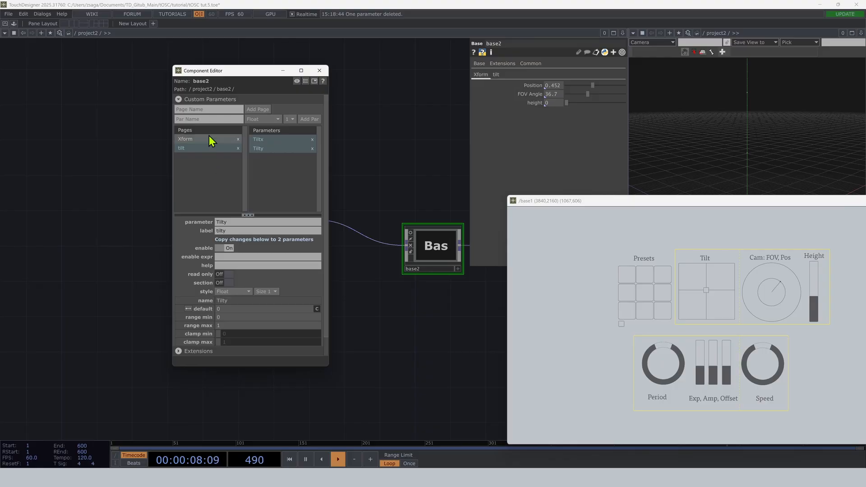
{"action": "left_click_drag", "start_coordinate": [231, 70], "coordinate": [82, 84]}
Compare base1's Custom and speed parameter pages with the planned control layout, then select base2 again.
{"action": "left_click", "coordinate": [285, 226]}
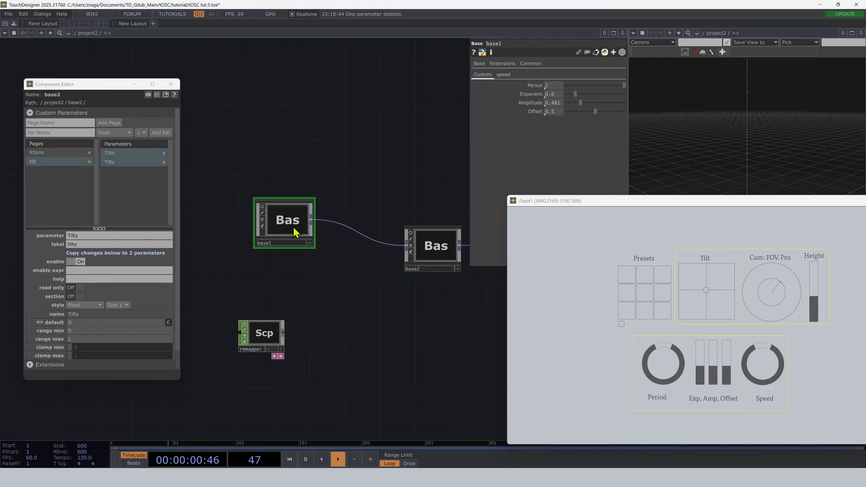
{"action": "left_click", "coordinate": [503, 75]}
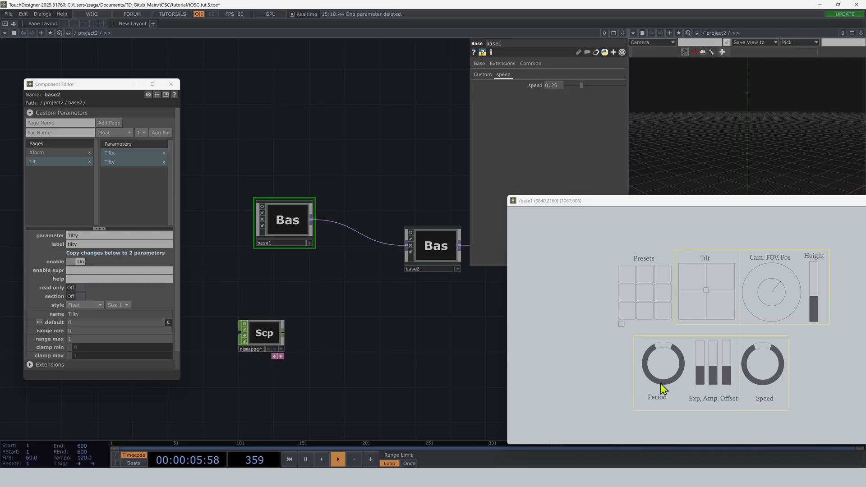
{"action": "left_click", "coordinate": [479, 75]}
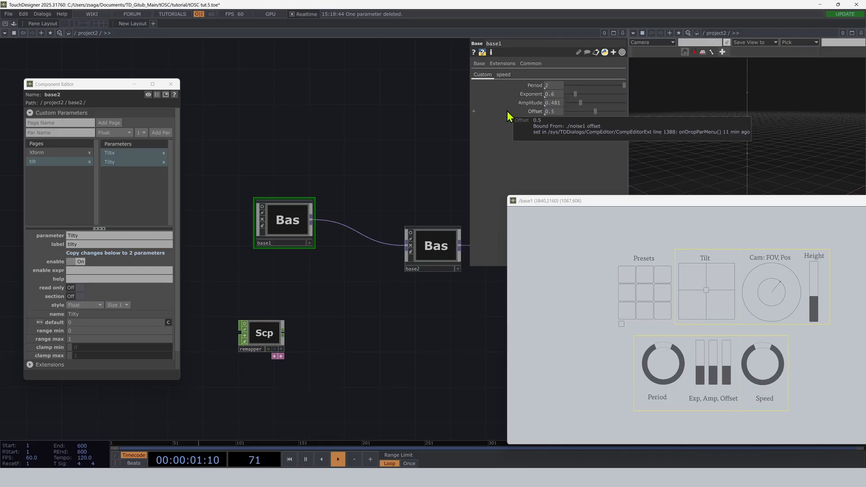
{"action": "left_click", "coordinate": [434, 247]}
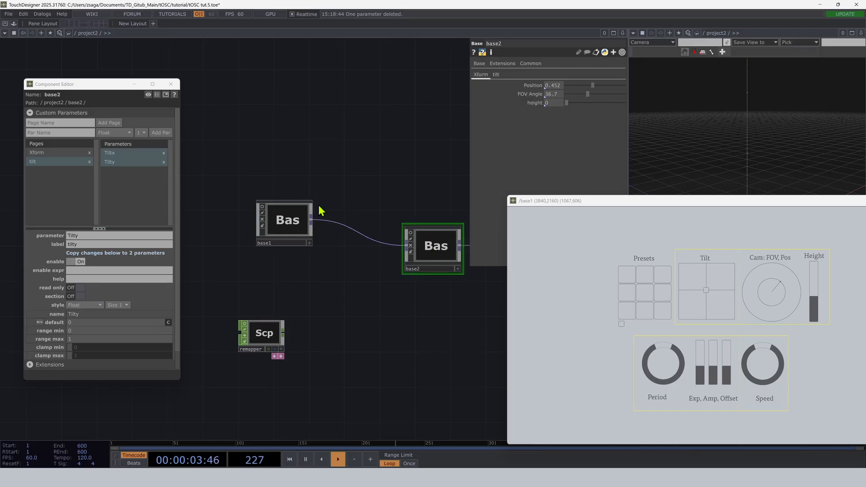
Set the range minimum of base2's Tiltx and Tilty parameters to -30.
{"action": "left_click_drag", "start_coordinate": [58, 85], "coordinate": [206, 76]}
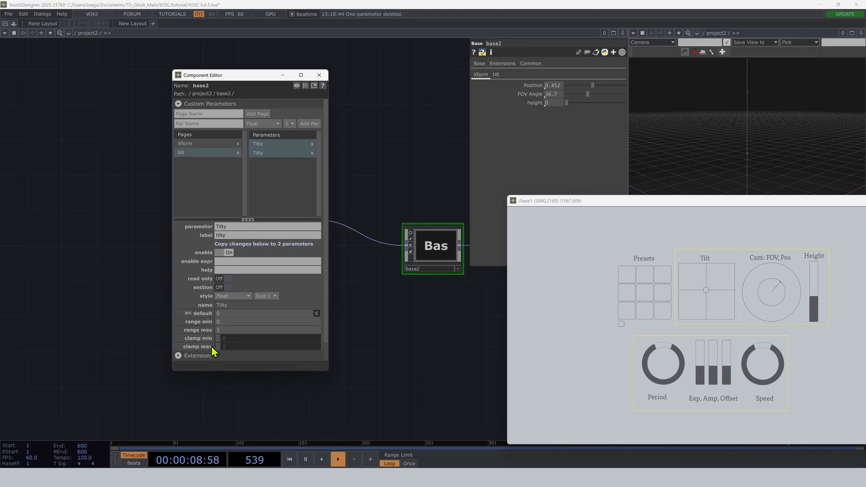
{"action": "left_click", "coordinate": [222, 321]}
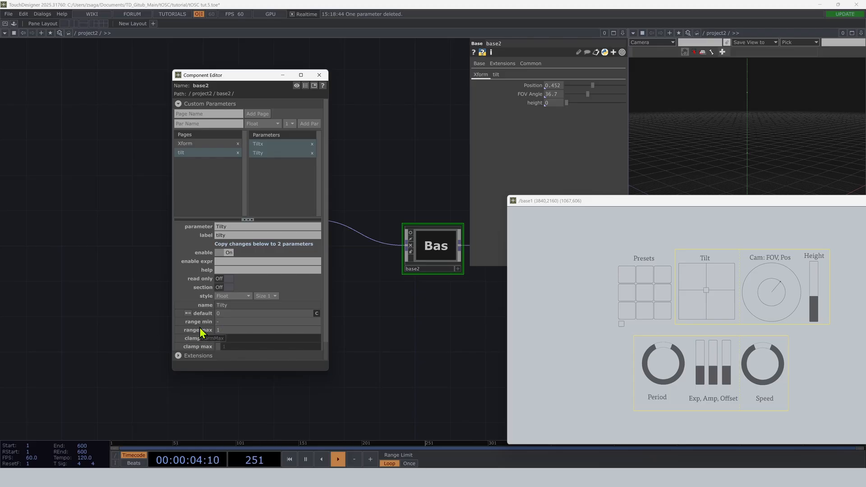
{"action": "type", "text": "-30"}
{"action": "left_click", "coordinate": [235, 330]}
Set the range of base2's Height parameter on the Xform page to -5 through 5.
{"action": "left_click", "coordinate": [188, 144]}
{"action": "left_click", "coordinate": [261, 162]}
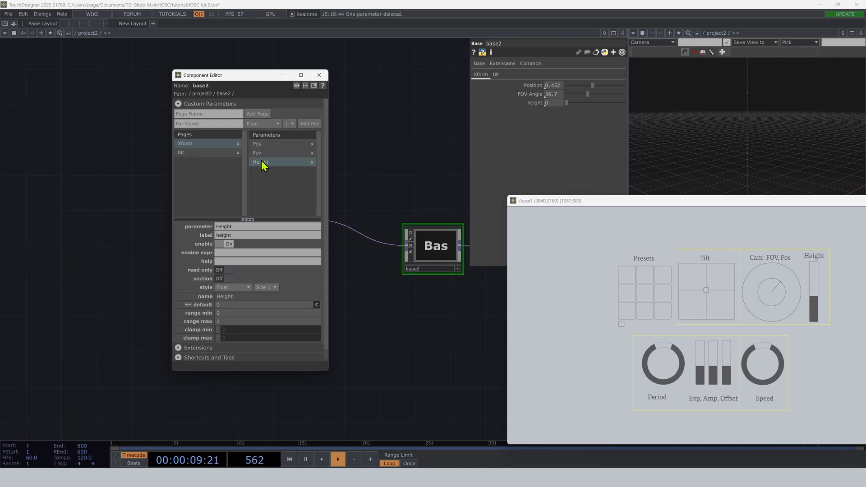
{"action": "left_click", "coordinate": [224, 314]}
{"action": "type", "text": "-5"}
{"action": "key", "text": "Tab"}
{"action": "type", "text": "5"}
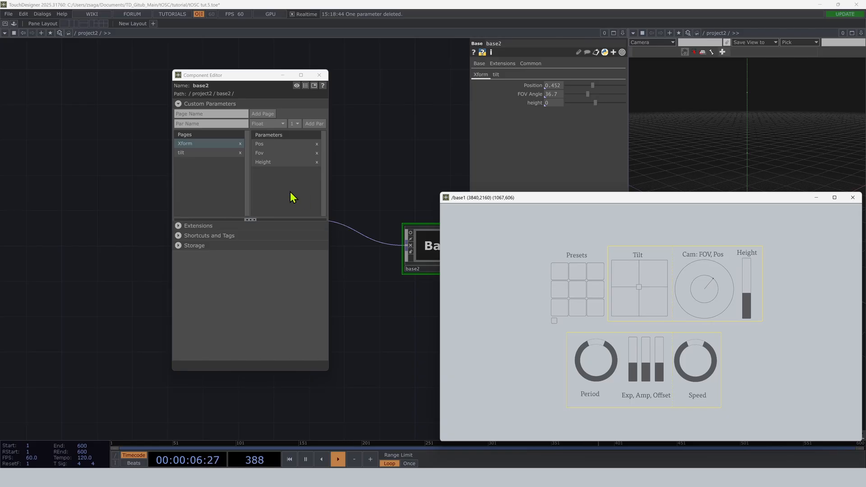
Reorder base2's Xform page so Fov comes before Pos, and close the Component Editor.
{"action": "left_click", "coordinate": [208, 152]}
{"action": "left_click", "coordinate": [206, 145]}
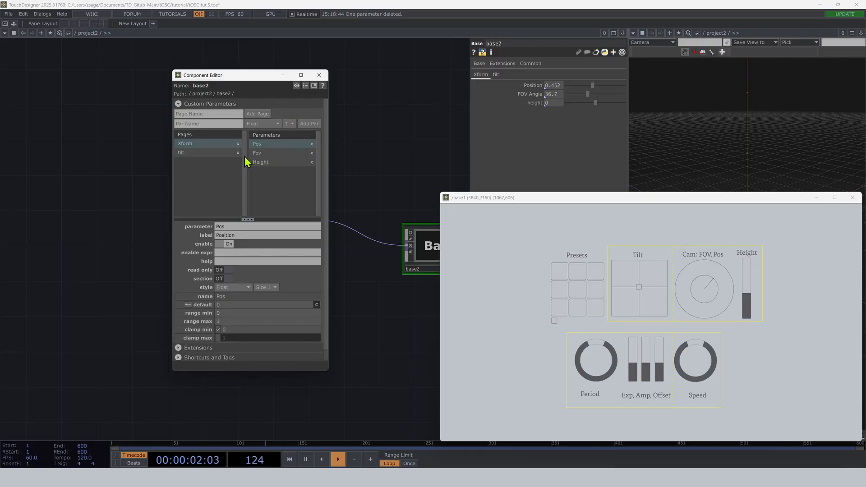
{"action": "left_click_drag", "start_coordinate": [260, 154], "coordinate": [259, 143]}
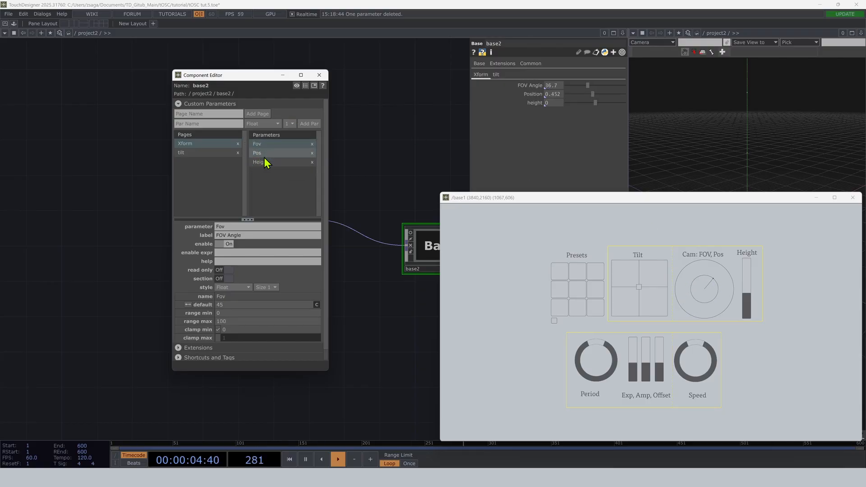
{"action": "left_click", "coordinate": [322, 74]}
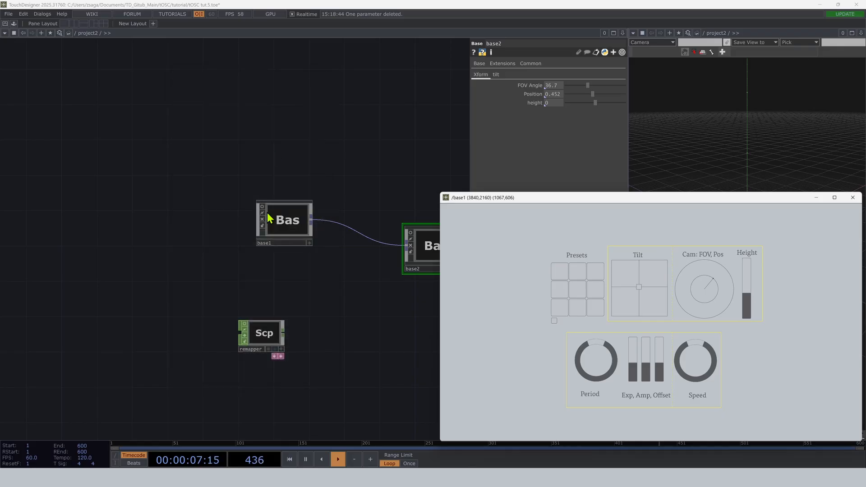
Check the parameter order on base1's Custom and speed pages.
{"action": "left_click", "coordinate": [273, 215]}
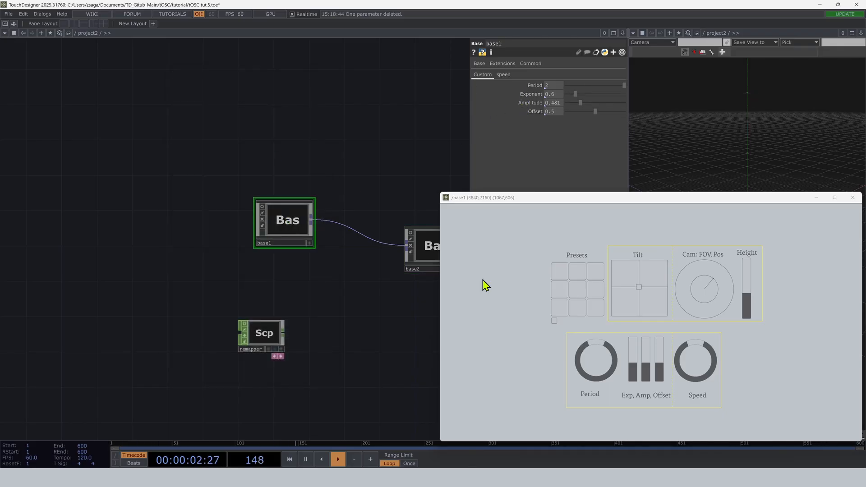
{"action": "left_click", "coordinate": [503, 75]}
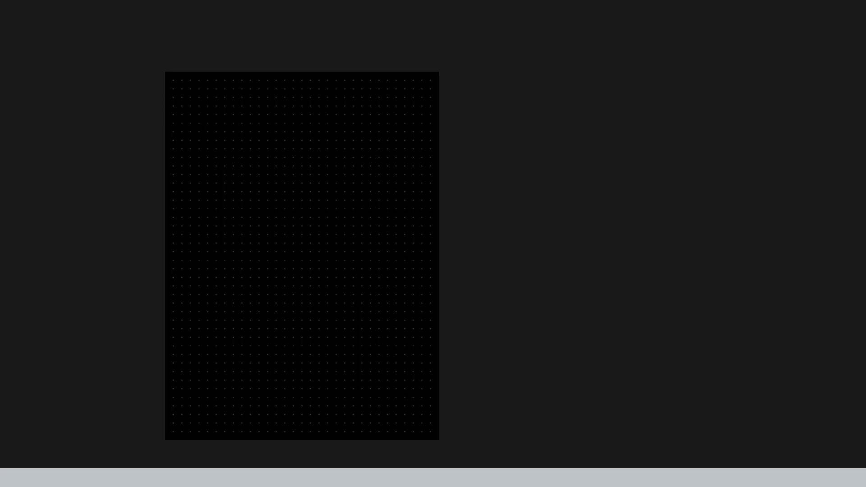
Open the setup Lua file from the lua scripts folder of tOSC-toolbox-main in a text editor.
{"action": "left_click", "coordinate": [142, 438]}
{"action": "double_click", "coordinate": [78, 167]}
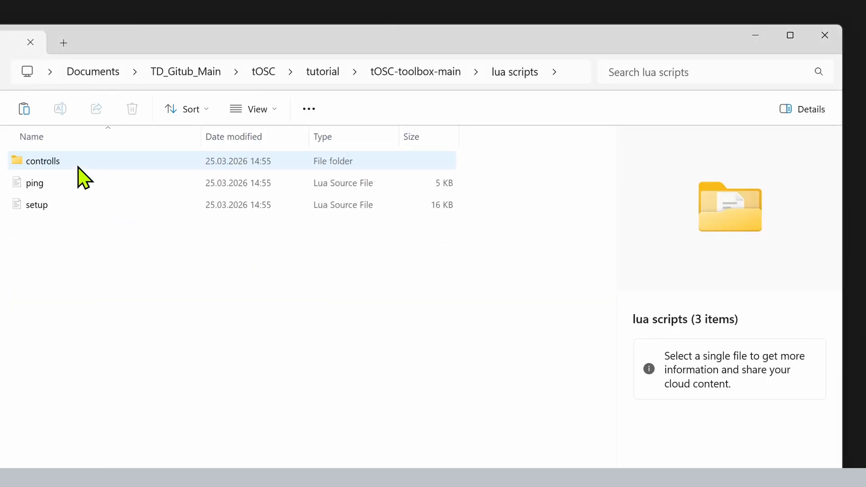
{"action": "left_click", "coordinate": [88, 204]}
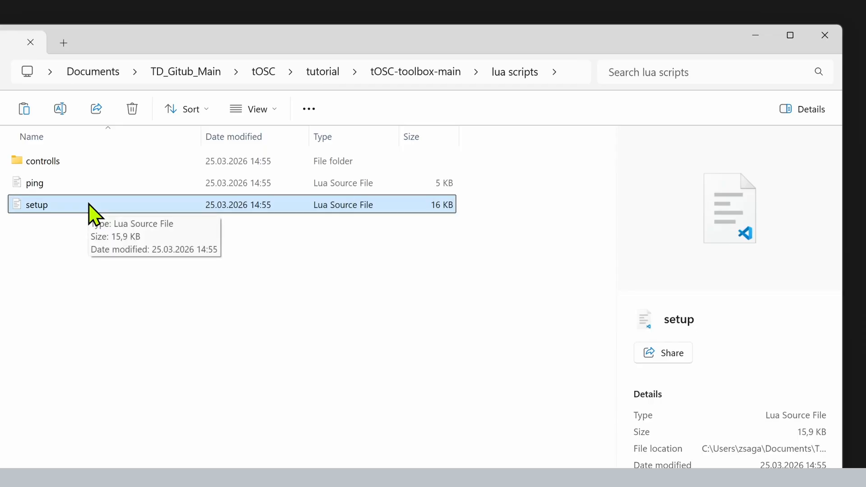
{"action": "right_click", "coordinate": [88, 206]}
{"action": "left_click", "coordinate": [113, 434]}
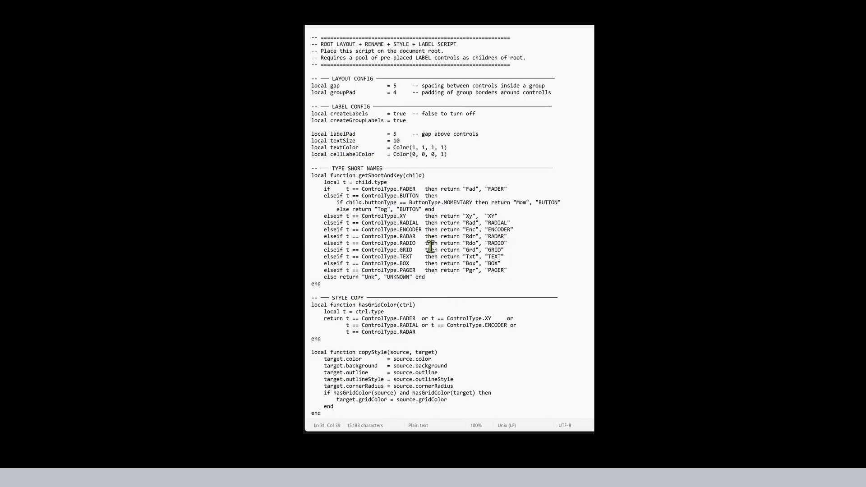
Copy the whole setup script into the root script of the untitled TouchOSC document.
{"action": "key", "text": "ctrl+a"}
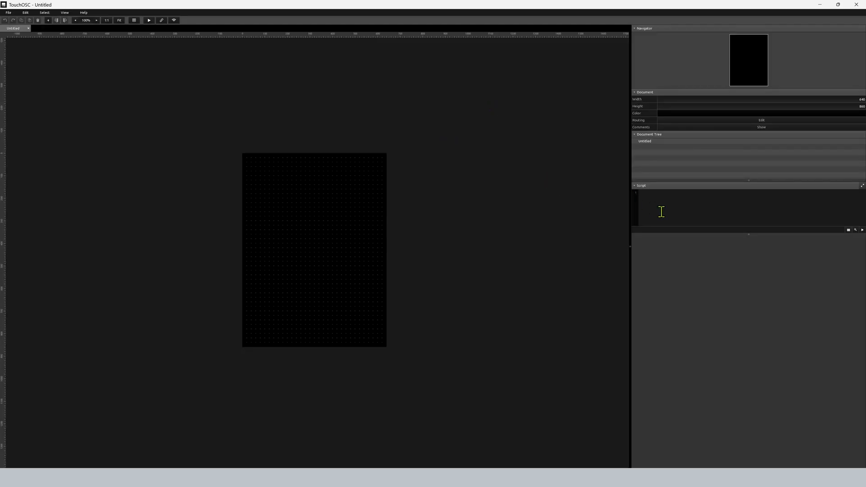
{"action": "left_click", "coordinate": [662, 211]}
{"action": "key", "text": "ctrl+v"}
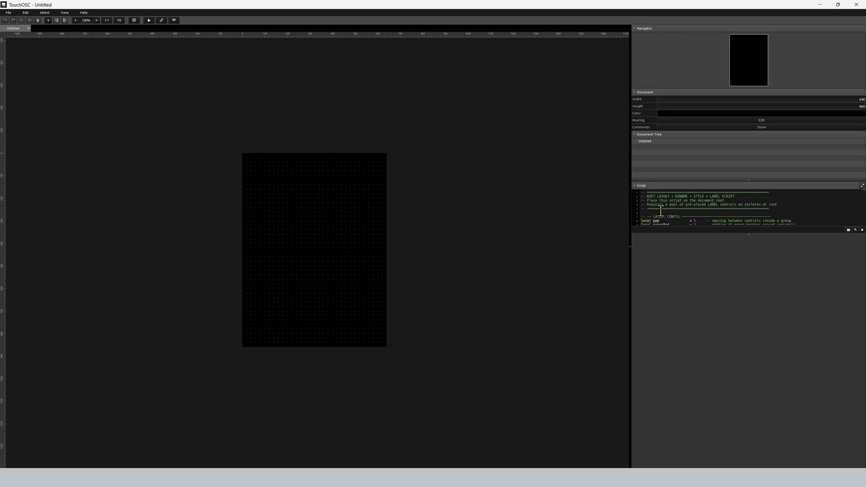
Set the TouchOSC document size to 860 wide and 640 high.
{"action": "left_click", "coordinate": [791, 99]}
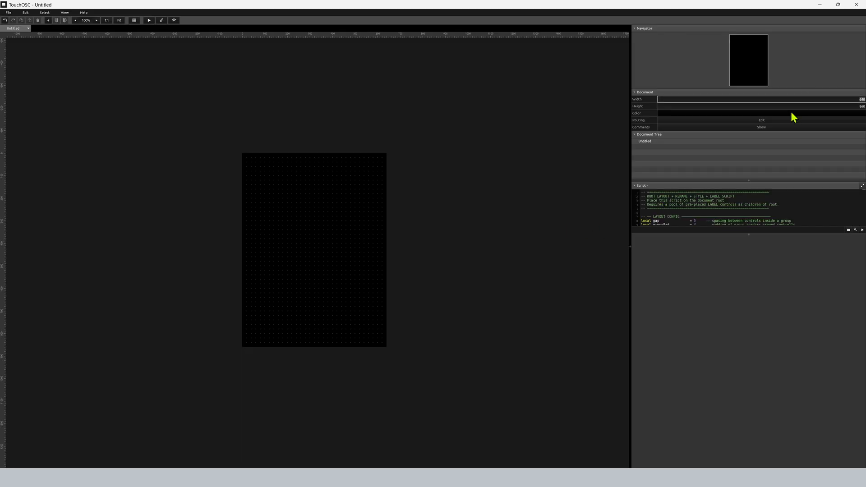
{"action": "type", "text": "860"}
{"action": "left_click", "coordinate": [825, 107]}
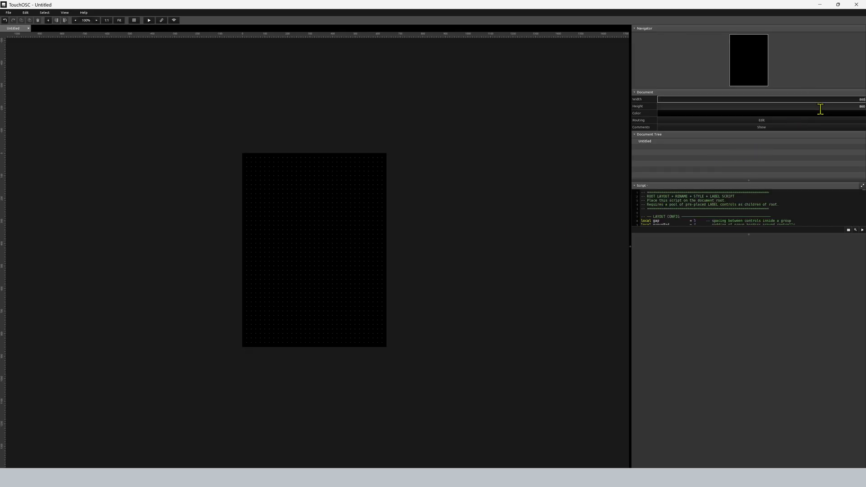
{"action": "type", "text": "640"}
{"action": "key", "text": "Return"}
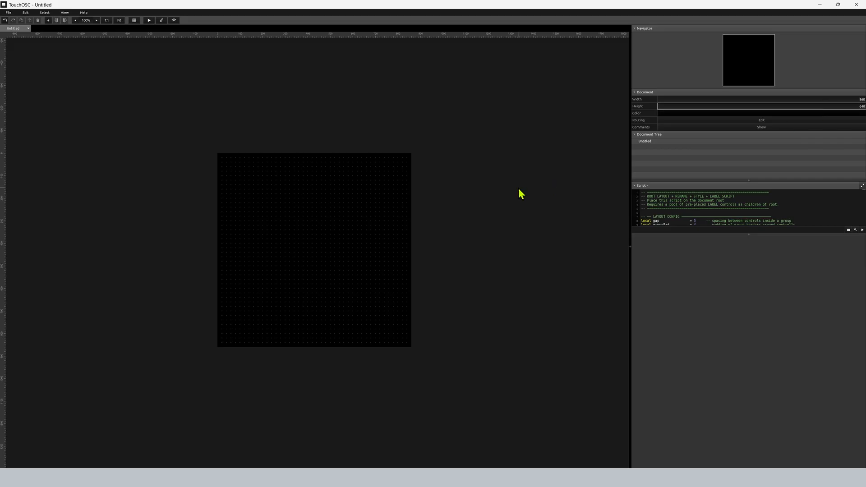
Create a fader on the canvas and duplicate it three times.
{"action": "left_click", "coordinate": [48, 21]}
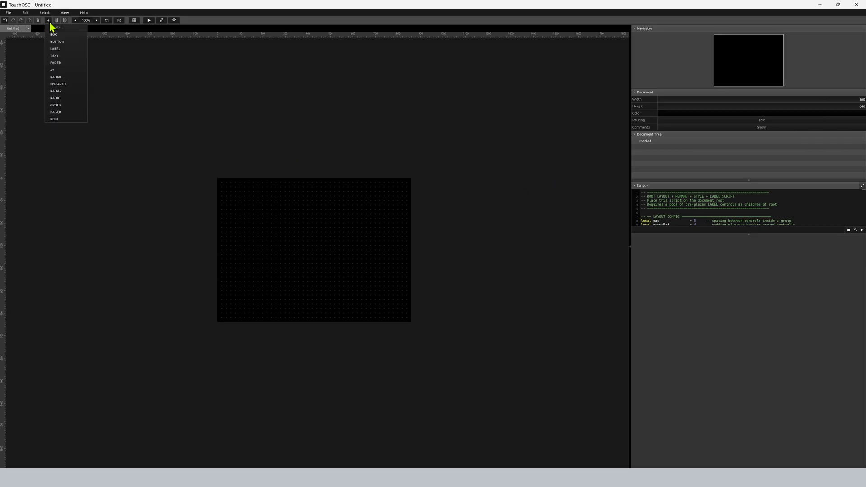
{"action": "left_click", "coordinate": [61, 64]}
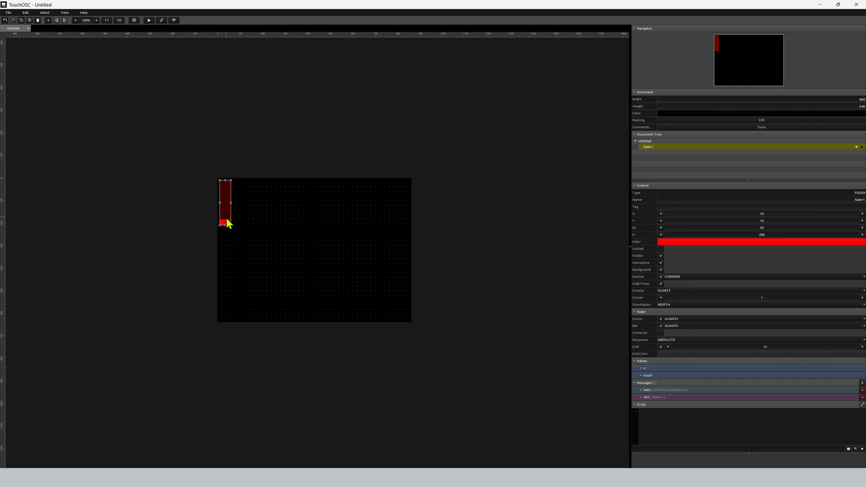
{"action": "key", "text": "ctrl+d"}
{"action": "key", "text": "ctrl+d"}
{"action": "key", "text": "ctrl+d"}
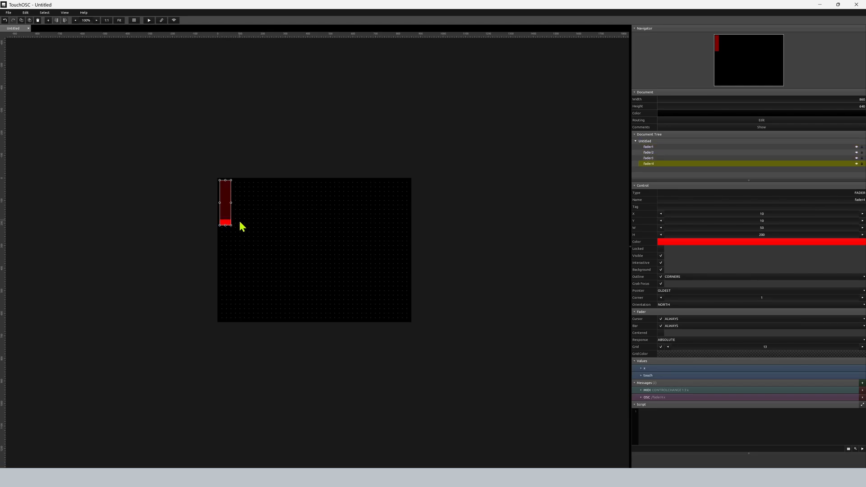
Place one fader in the canvas's upper-right corner and the three stacked faders at about X 320, Y 380.
{"action": "left_click", "coordinate": [242, 226]}
{"action": "left_click_drag", "start_coordinate": [224, 219], "coordinate": [396, 225]}
{"action": "left_click", "coordinate": [281, 223]}
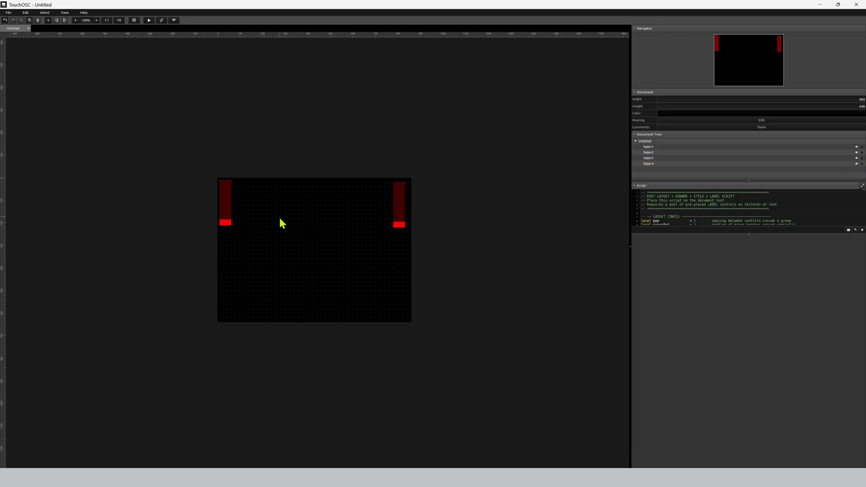
{"action": "left_click_drag", "start_coordinate": [282, 223], "coordinate": [176, 205]}
{"action": "left_click_drag", "start_coordinate": [223, 220], "coordinate": [293, 302]}
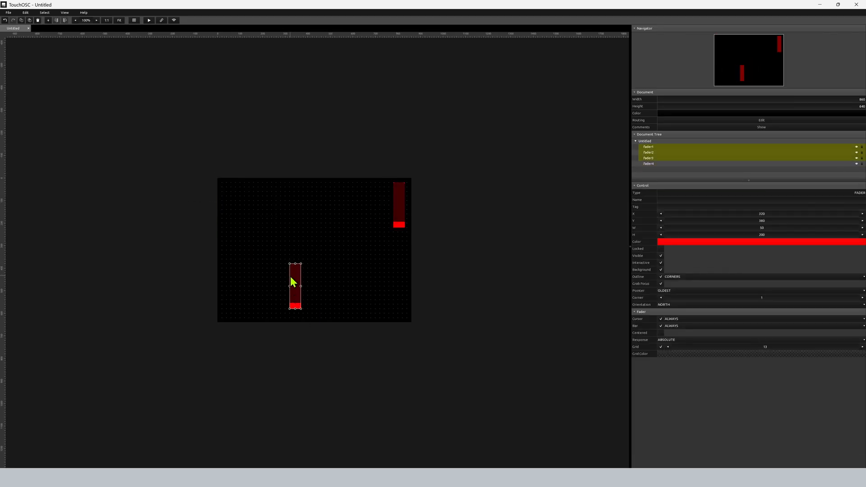
Create an encoder, duplicate it, and place the two encoders on either side of the lower stacked faders.
{"action": "left_click", "coordinate": [48, 20]}
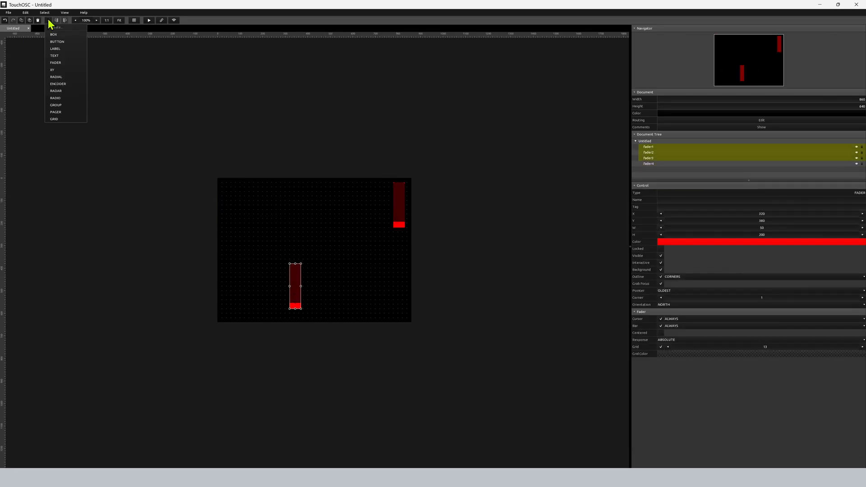
{"action": "left_click", "coordinate": [69, 83]}
{"action": "left_click_drag", "start_coordinate": [243, 195], "coordinate": [355, 296]}
{"action": "key", "text": "ctrl+d"}
{"action": "left_click", "coordinate": [242, 298]}
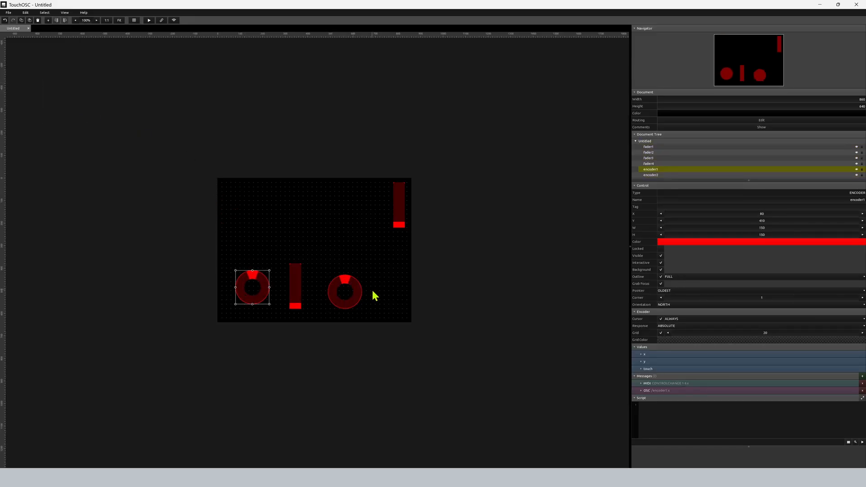
Create a grid control with 3 columns and 3 rows, and set its control type to Button.
{"action": "left_click", "coordinate": [48, 21]}
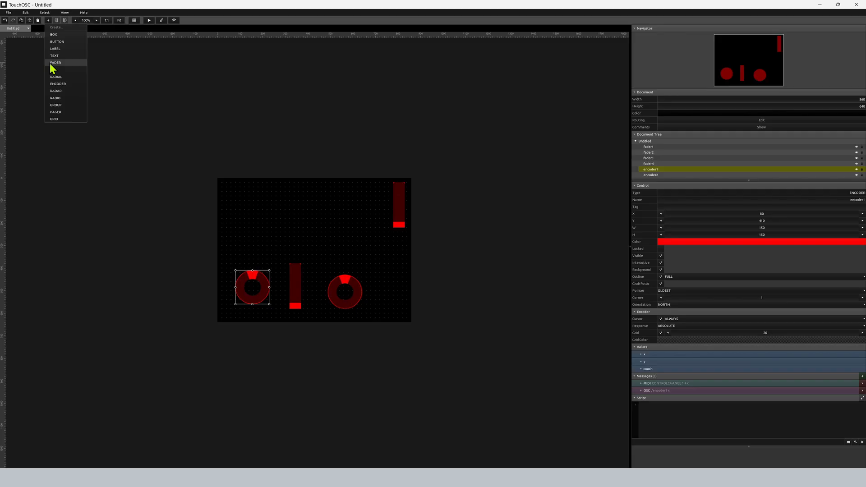
{"action": "left_click", "coordinate": [64, 119]}
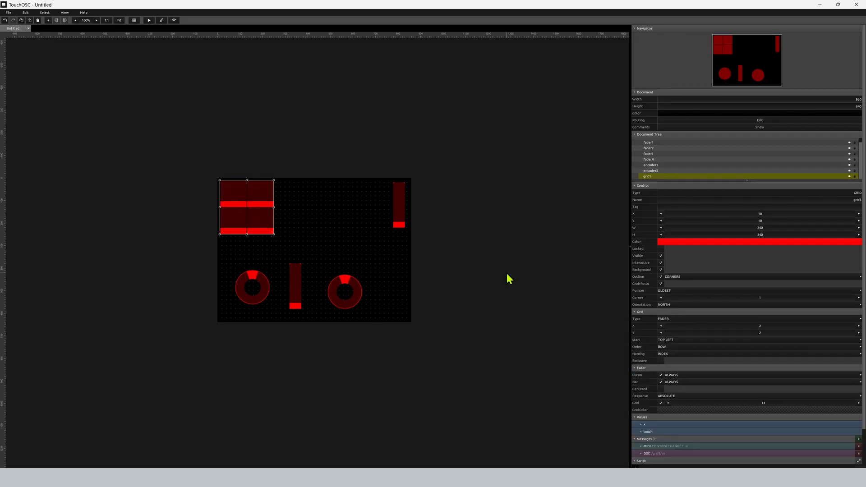
{"action": "left_click", "coordinate": [859, 326]}
{"action": "left_click", "coordinate": [859, 333]}
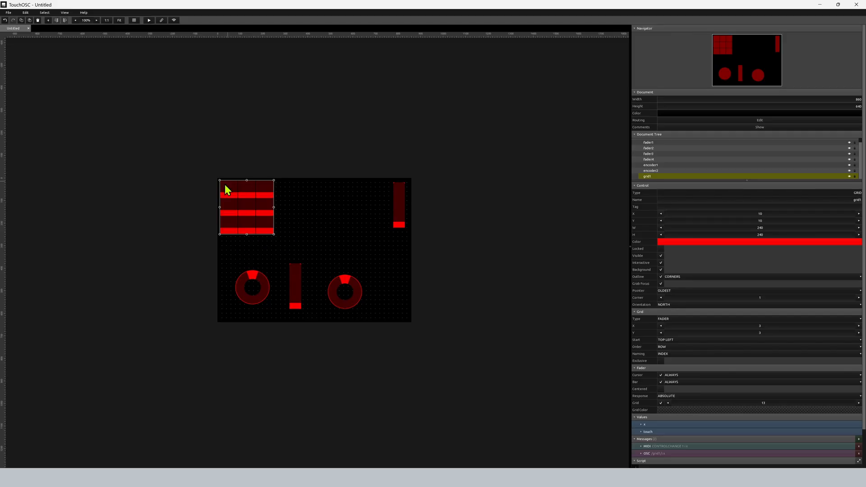
{"action": "left_click", "coordinate": [663, 320]}
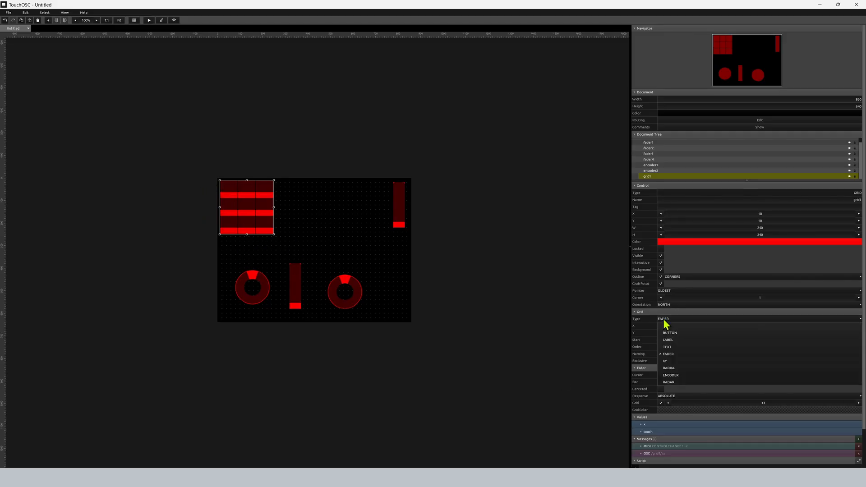
{"action": "left_click", "coordinate": [670, 333]}
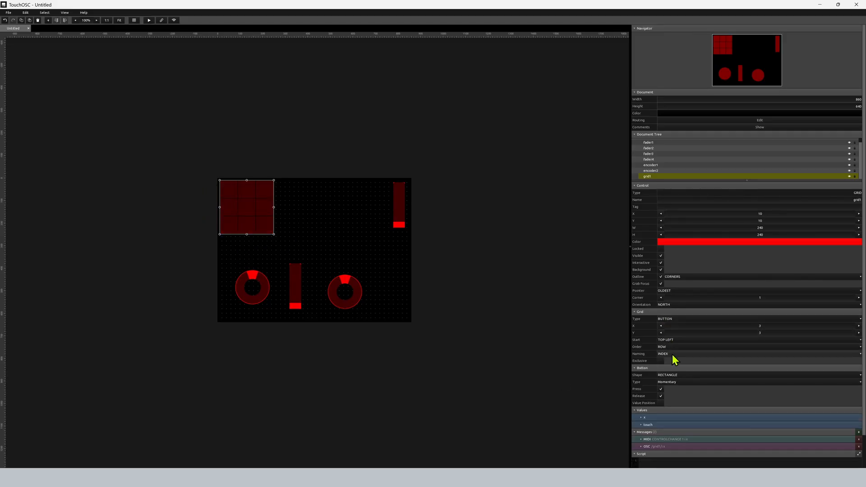
Set the grid's buttons to Toggle Release and make the grid exclusive.
{"action": "left_click", "coordinate": [672, 382]}
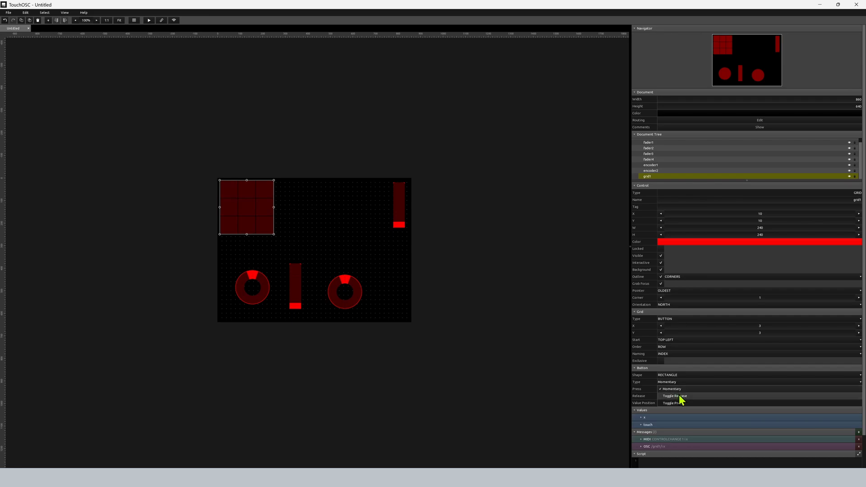
{"action": "left_click", "coordinate": [680, 396]}
{"action": "left_click", "coordinate": [662, 361]}
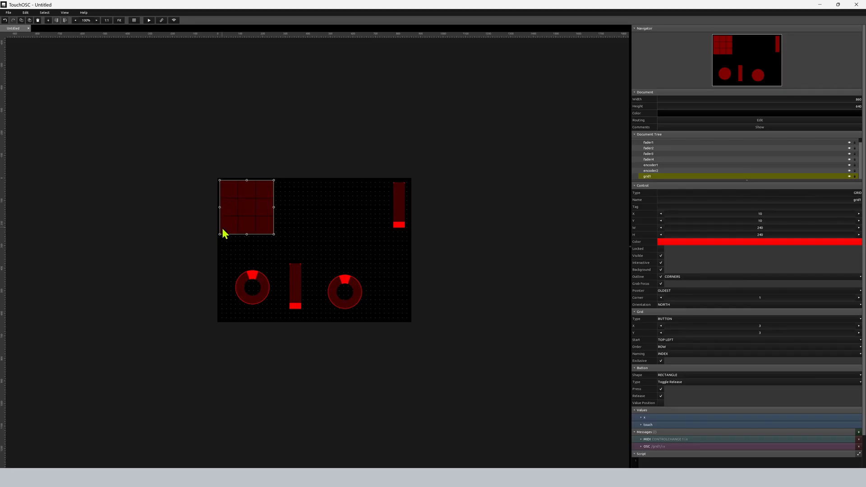
{"action": "left_click", "coordinate": [227, 261]}
Create a button and place it just below the grid at about X 20, Y 260.
{"action": "left_click", "coordinate": [48, 20]}
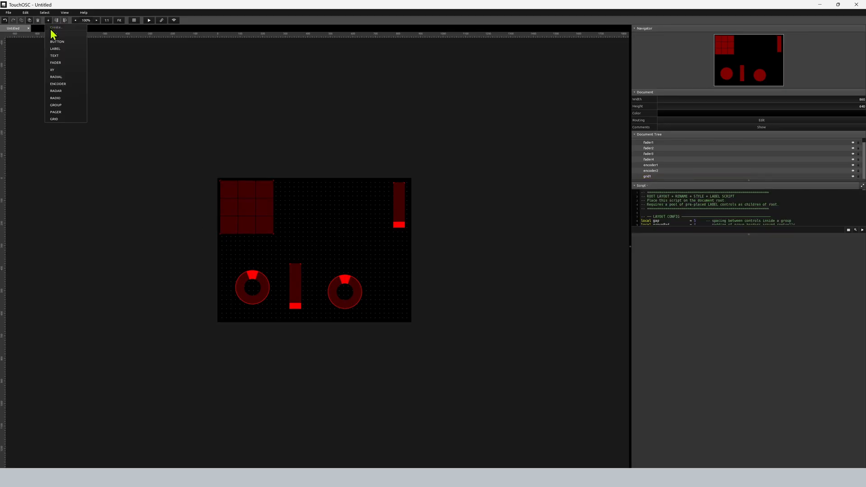
{"action": "left_click", "coordinate": [63, 42]}
{"action": "left_click_drag", "start_coordinate": [224, 188], "coordinate": [227, 245]}
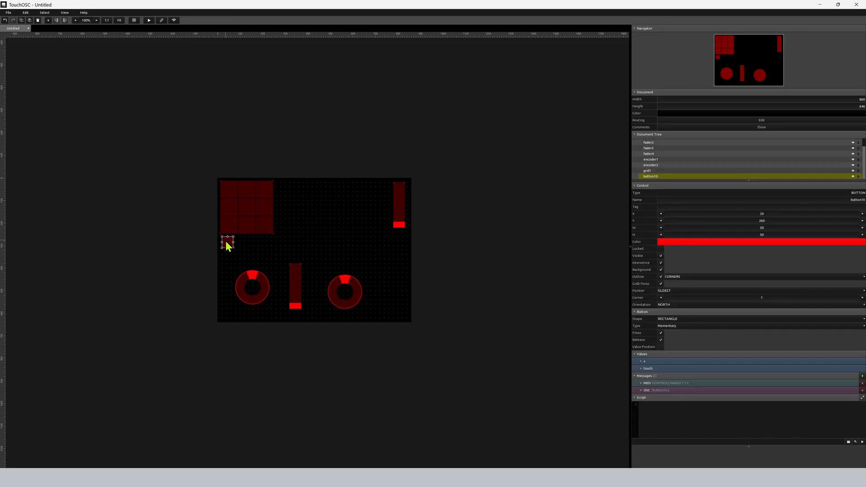
{"action": "left_click", "coordinate": [302, 225]}
Create an XY pad and a radar, and place them side by side between the grid and the upper fader.
{"action": "left_click", "coordinate": [48, 20]}
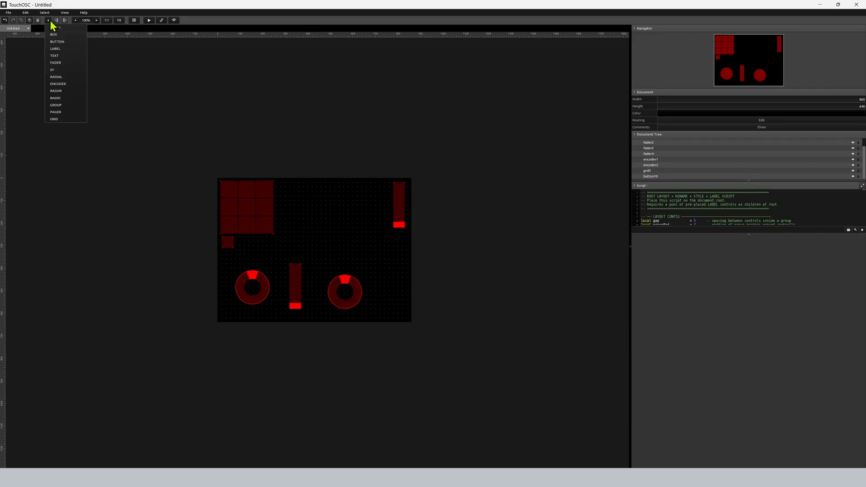
{"action": "left_click", "coordinate": [70, 70]}
{"action": "left_click_drag", "start_coordinate": [254, 216], "coordinate": [311, 215]}
{"action": "left_click", "coordinate": [48, 20]}
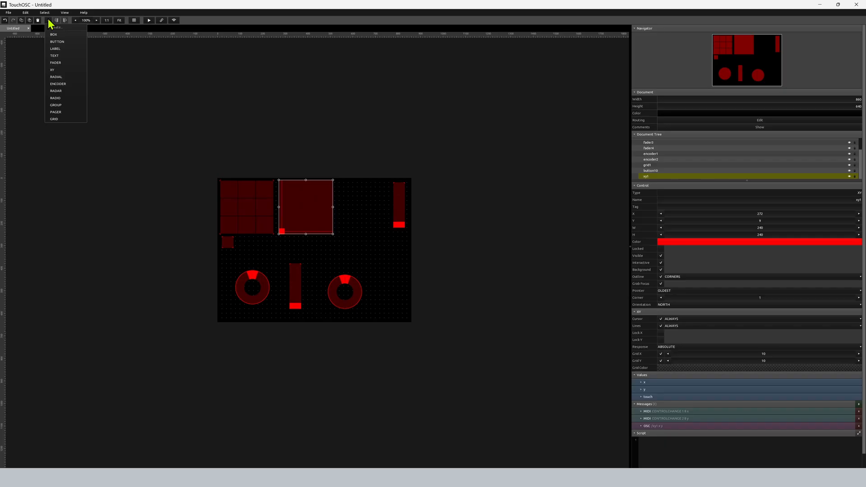
{"action": "left_click", "coordinate": [68, 92]}
{"action": "left_click_drag", "start_coordinate": [248, 218], "coordinate": [362, 219]}
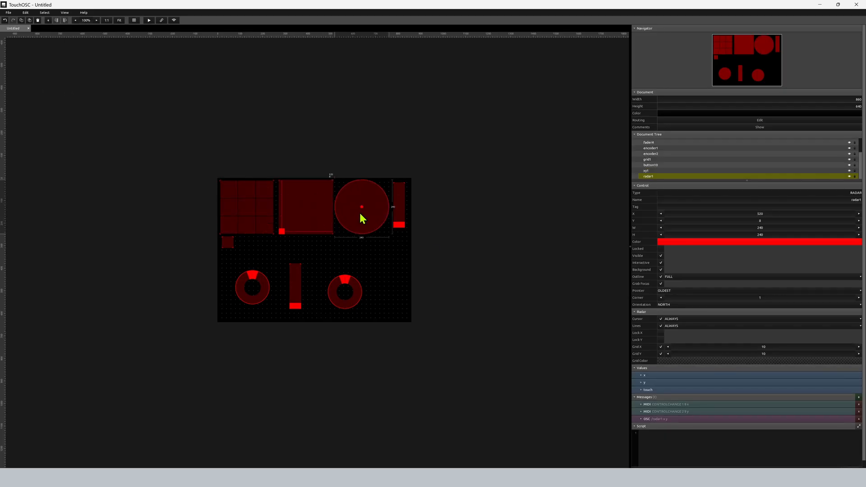
Nudge the XY pad and radar closer to the grid, and lengthen the upper-right fader to about 232 high.
{"action": "left_click_drag", "start_coordinate": [299, 213], "coordinate": [297, 212]}
{"action": "left_click_drag", "start_coordinate": [349, 211], "coordinate": [347, 209]}
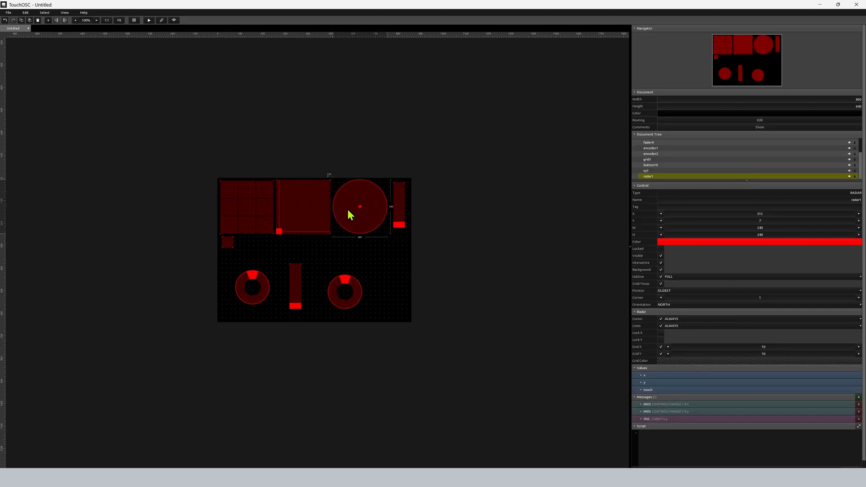
{"action": "left_click_drag", "start_coordinate": [396, 226], "coordinate": [400, 235]}
{"action": "left_click_drag", "start_coordinate": [399, 190], "coordinate": [400, 181]}
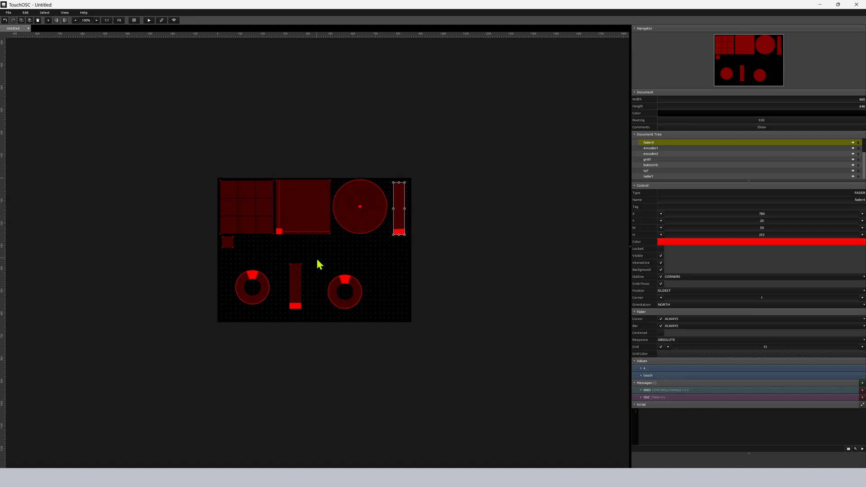
Enlarge both encoders to about 172 by 172 and reposition them on either side of the stacked faders.
{"action": "left_click_drag", "start_coordinate": [333, 295], "coordinate": [324, 292]}
{"action": "left_click_drag", "start_coordinate": [264, 303], "coordinate": [266, 307]}
{"action": "left_click", "coordinate": [332, 298], "text": "shift"}
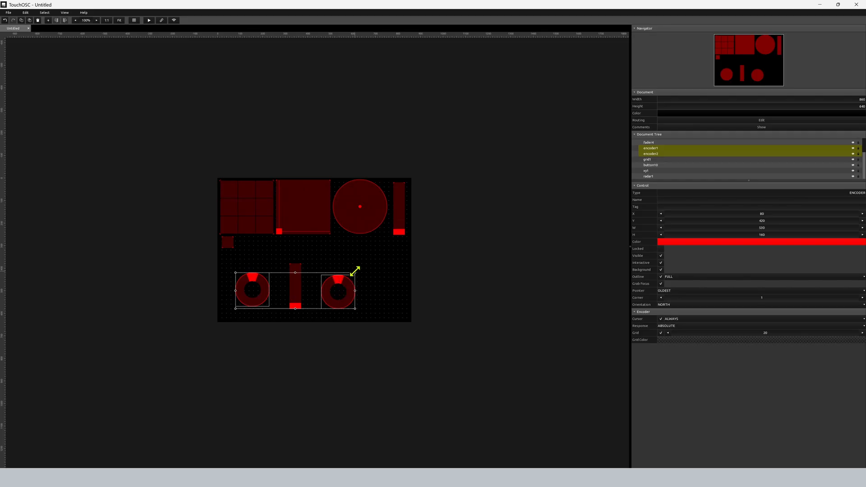
{"action": "left_click_drag", "start_coordinate": [356, 272], "coordinate": [342, 285]}
{"action": "left_click", "coordinate": [359, 290]}
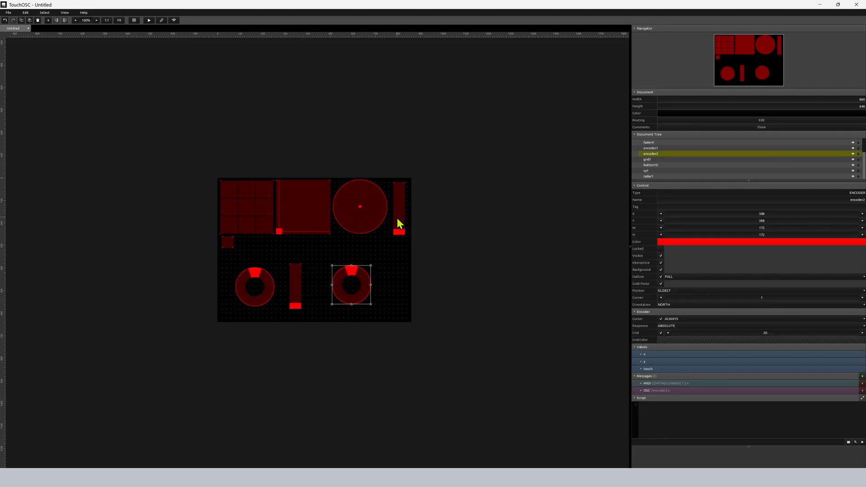
Group the grid, XY pad, radar and upper fader together, and group the stacked faders with the two encoders.
{"action": "left_click_drag", "start_coordinate": [430, 207], "coordinate": [202, 191]}
{"action": "key", "text": "ctrl+g"}
{"action": "left_click", "coordinate": [365, 295]}
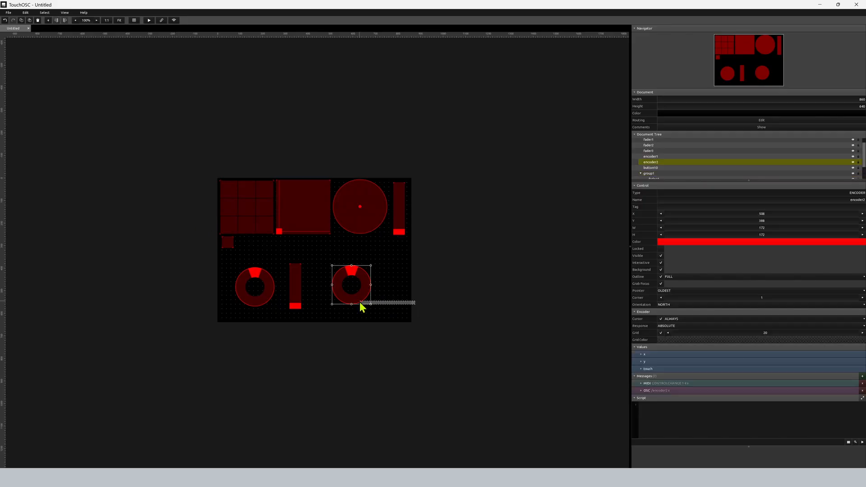
{"action": "left_click_drag", "start_coordinate": [362, 307], "coordinate": [161, 292]}
{"action": "key", "text": "ctrl+g"}
{"action": "left_click", "coordinate": [399, 285]}
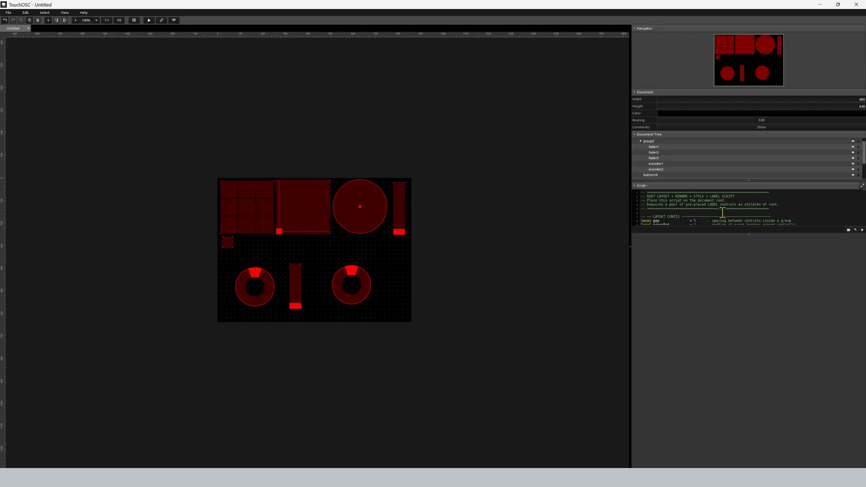
Execute the root layout script, and execute it again with the gap between controls set to 15.
{"action": "left_click", "coordinate": [862, 230]}
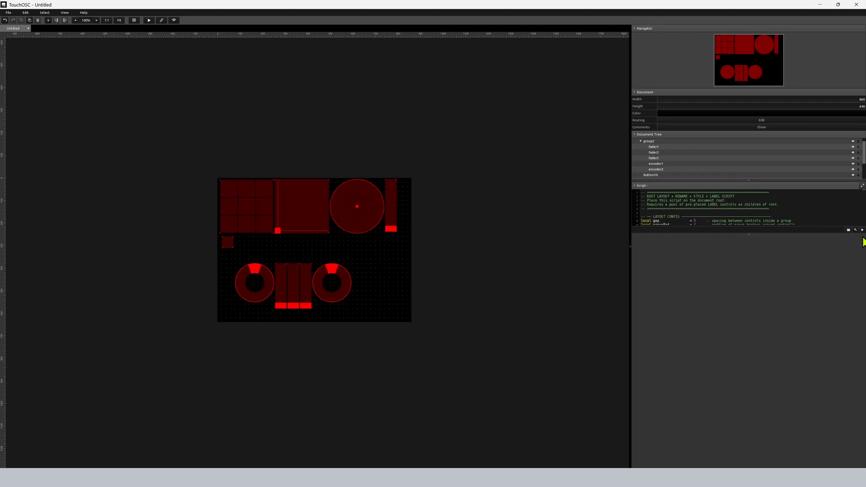
{"action": "left_click_drag", "start_coordinate": [746, 235], "coordinate": [746, 352]}
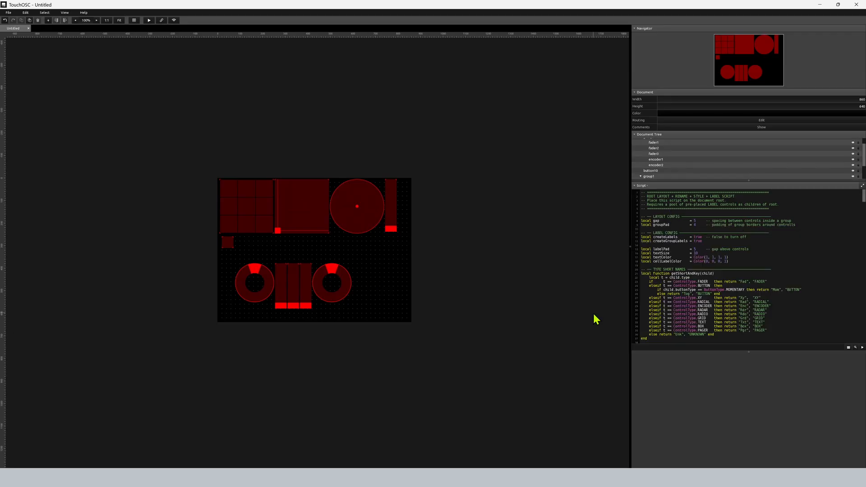
{"action": "left_click", "coordinate": [694, 221]}
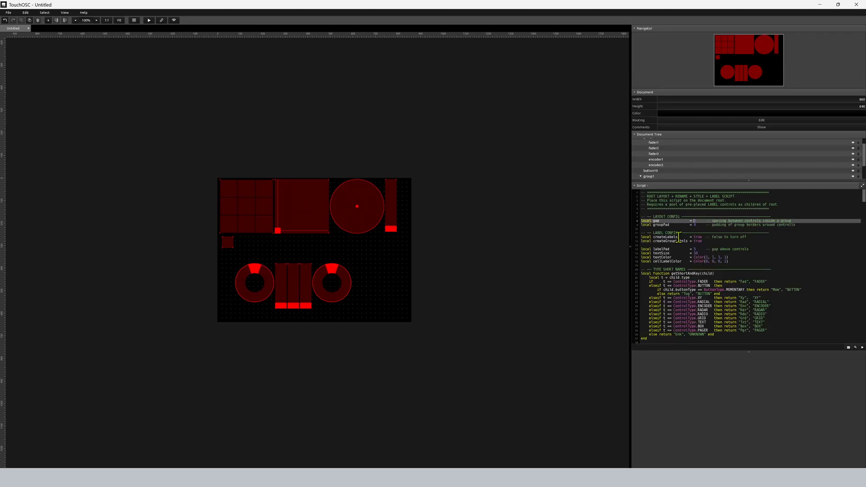
{"action": "type", "text": "15"}
{"action": "left_click", "coordinate": [861, 347]}
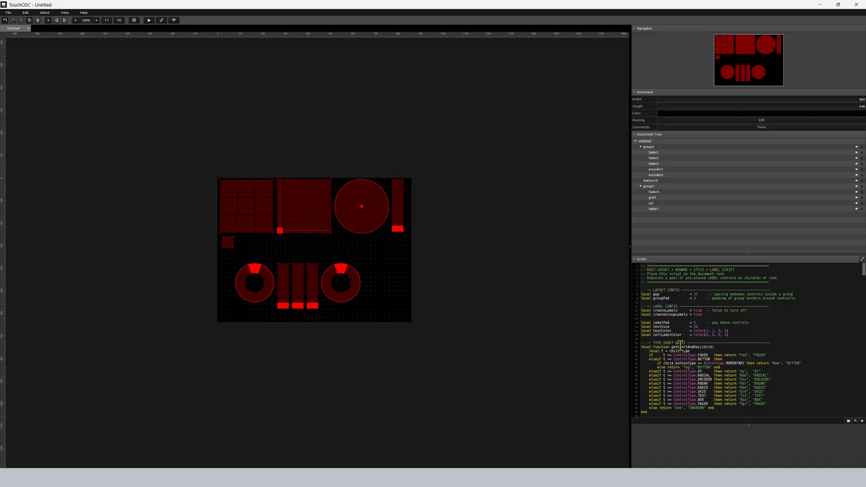
Test the layout in control mode, return to the editor, and examine the names of the controls in the lower group.
{"action": "left_click", "coordinate": [149, 20]}
{"action": "left_click", "coordinate": [862, 13]}
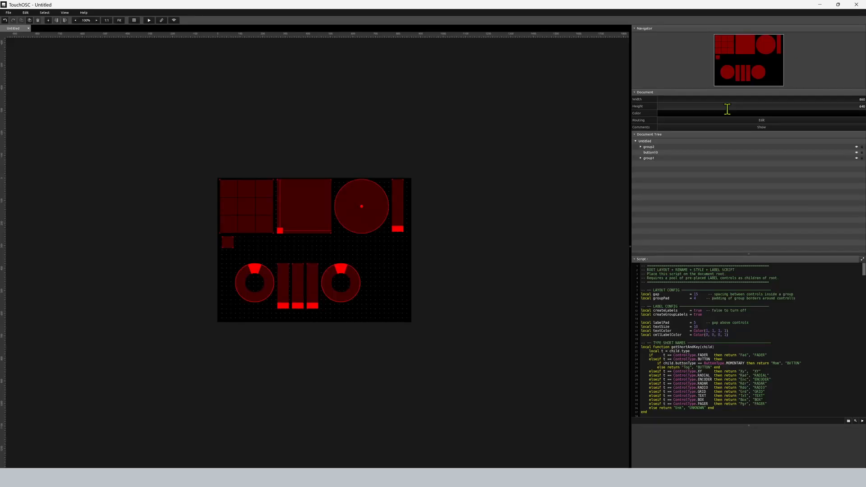
{"action": "left_click", "coordinate": [642, 147]}
{"action": "left_click", "coordinate": [640, 147]}
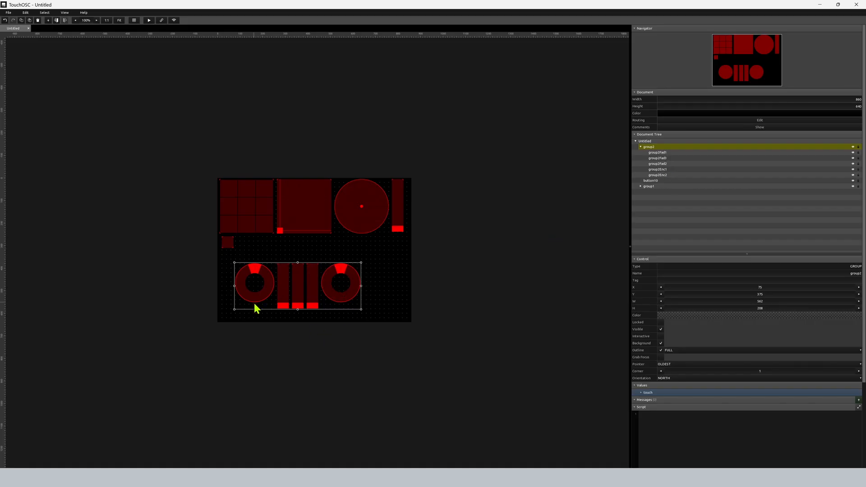
Rename the lower group to noise and rerun the layout to update its child control names.
{"action": "double_click", "coordinate": [839, 274]}
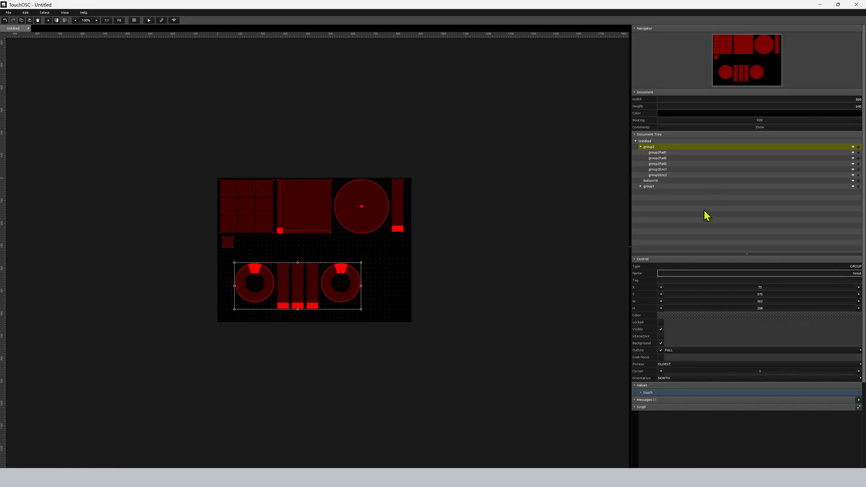
{"action": "left_click", "coordinate": [560, 359]}
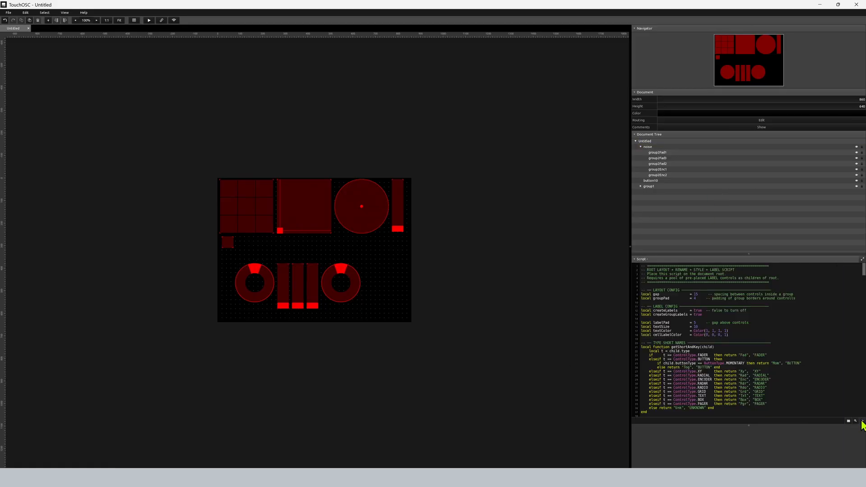
{"action": "left_click", "coordinate": [149, 20]}
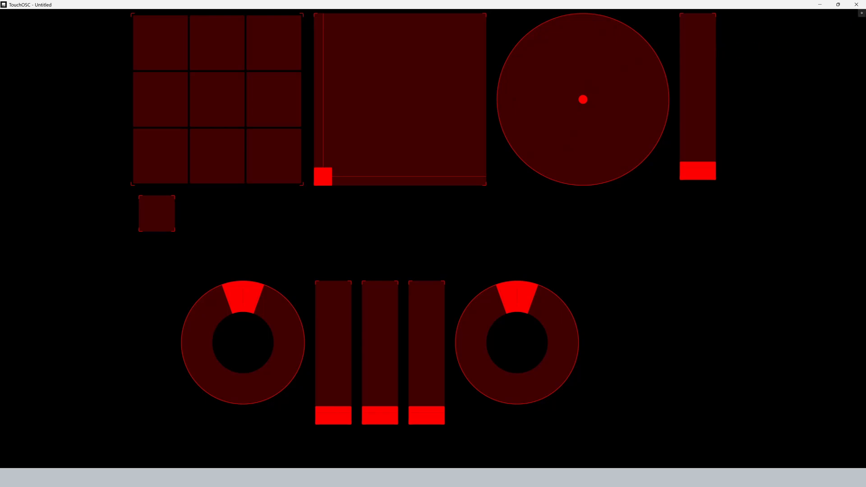
{"action": "key", "text": "ctrl+e"}
{"action": "left_click", "coordinate": [359, 285]}
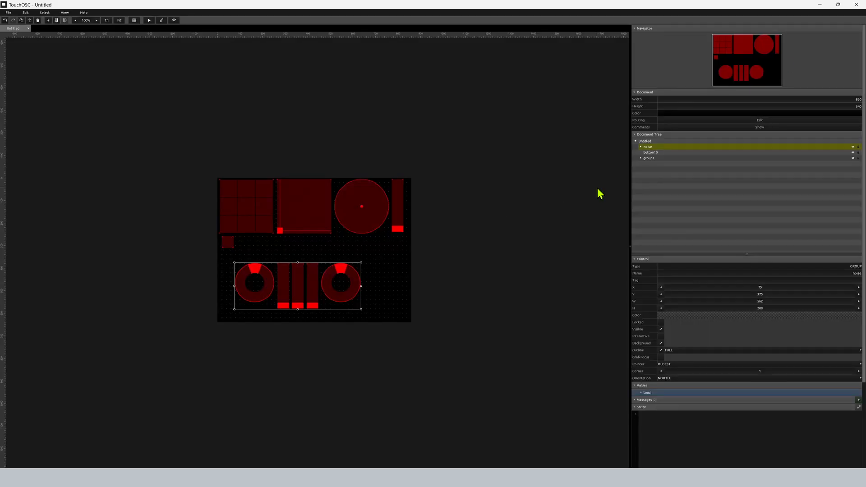
{"action": "left_click", "coordinate": [641, 146]}
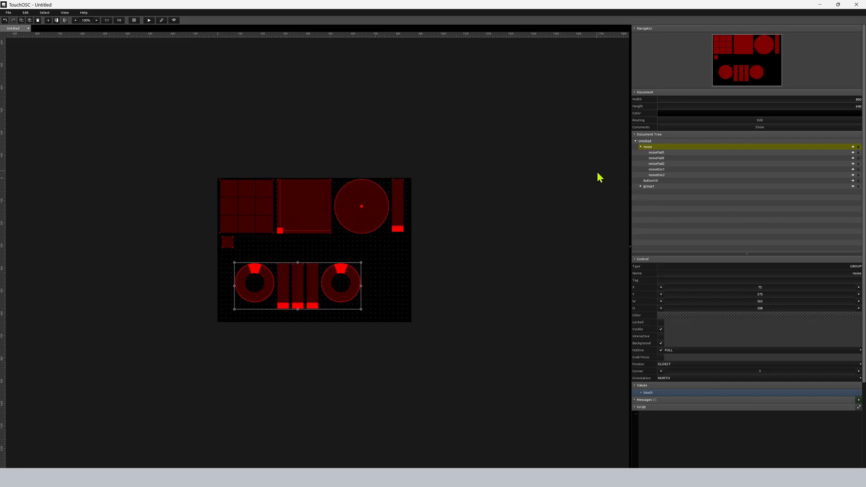
{"action": "left_click", "coordinate": [174, 283]}
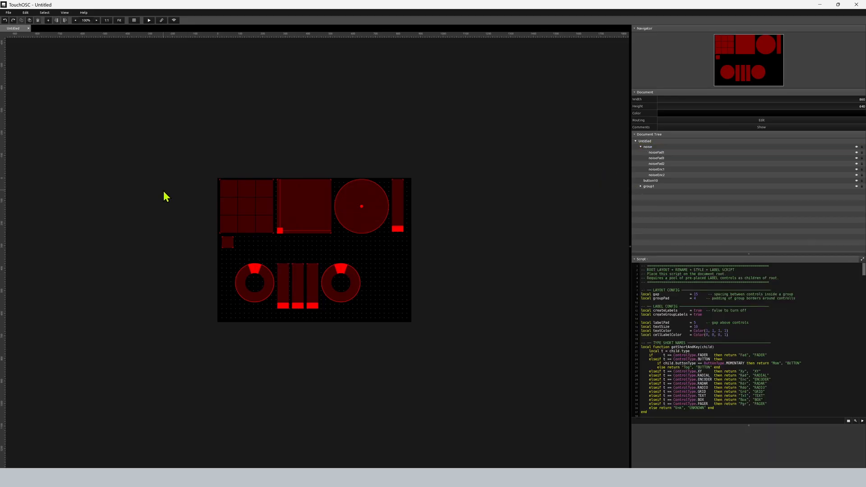
Shift the noise group rightward, and move the upper group and the single button down to about X 20, Y 57.
{"action": "left_click_drag", "start_coordinate": [296, 283], "coordinate": [314, 284]}
{"action": "left_click", "coordinate": [407, 244]}
{"action": "left_click_drag", "start_coordinate": [407, 244], "coordinate": [220, 208]}
{"action": "key", "text": "Right"}
{"action": "key", "text": "Down"}
{"action": "key", "text": "Down"}
{"action": "key", "text": "Down"}
{"action": "key", "text": "Down"}
{"action": "key", "text": "Down"}
{"action": "key", "text": "Down"}
{"action": "key", "text": "Down"}
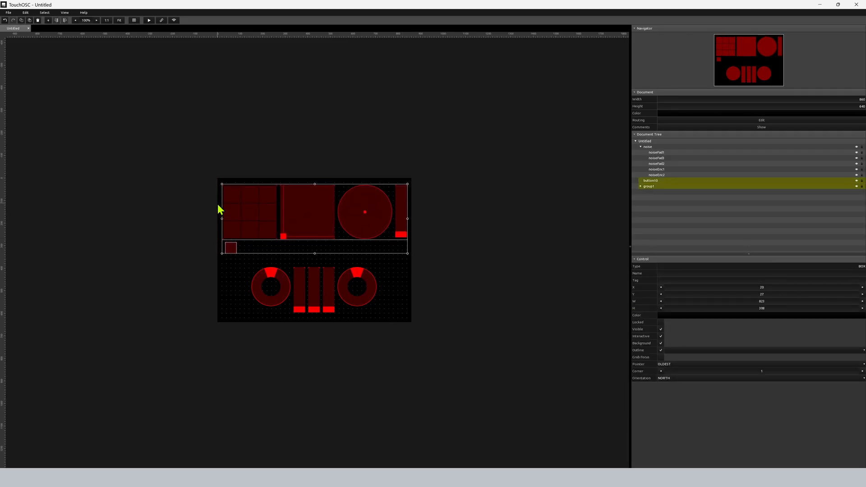
{"action": "left_click", "coordinate": [190, 197]}
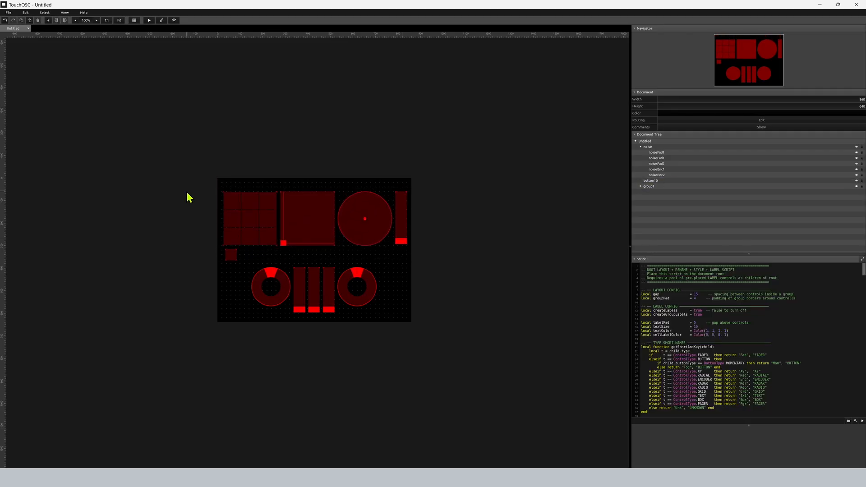
Create a label in the canvas's upper-left corner and select it.
{"action": "left_click", "coordinate": [48, 20]}
{"action": "left_click", "coordinate": [64, 53]}
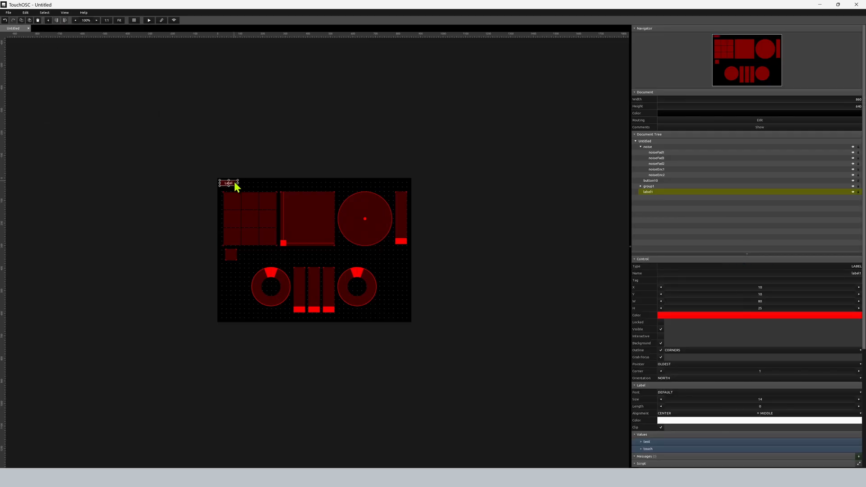
{"action": "left_click", "coordinate": [398, 319]}
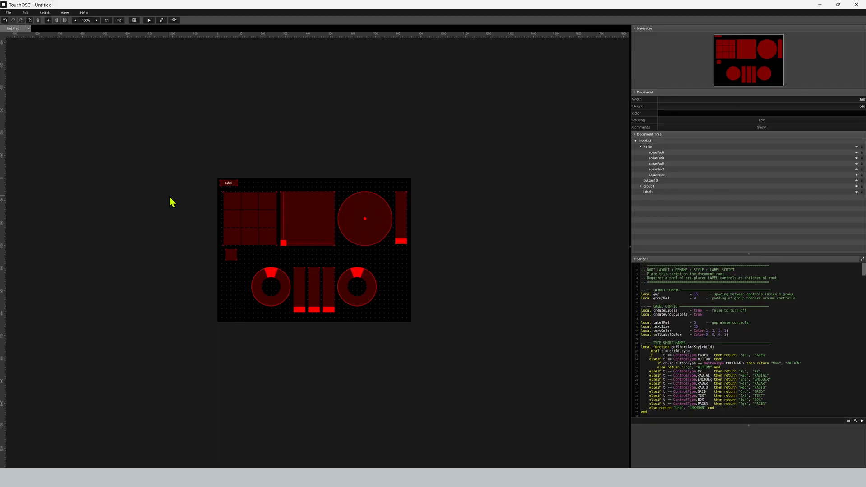
{"action": "left_click", "coordinate": [226, 186]}
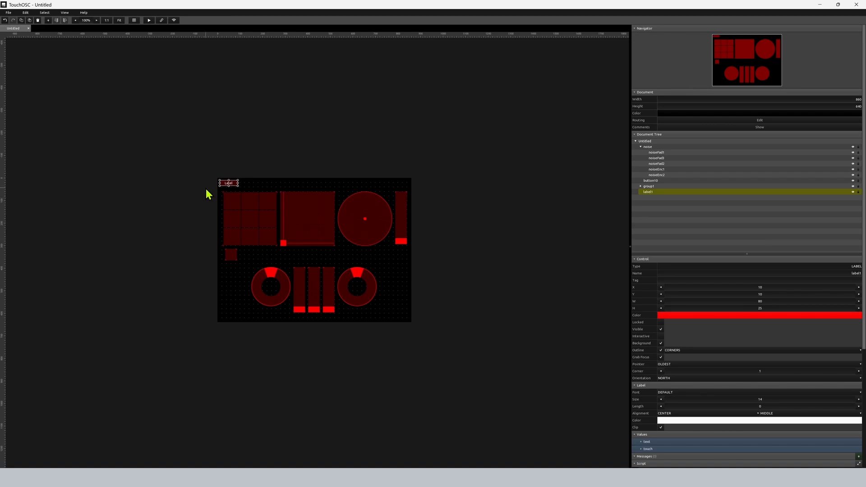
Duplicate the label in place to build a pool of about 75 stacked labels.
{"action": "key", "text": "ctrl+d"}
{"action": "key", "text": "ctrl+d"}
{"action": "key", "text": "ctrl+d"}
{"action": "key", "text": "ctrl+d"}
{"action": "key", "text": "ctrl+d"}
{"action": "key", "text": "ctrl+d"}
{"action": "key", "text": "ctrl+d"}
{"action": "key", "text": "ctrl+d"}
{"action": "key", "text": "ctrl+d"}
{"action": "key", "text": "ctrl+d"}
{"action": "key", "text": "ctrl+d"}
{"action": "key", "text": "ctrl+d"}
{"action": "key", "text": "ctrl+d"}
{"action": "key", "text": "ctrl+d"}
{"action": "key", "text": "ctrl+d"}
{"action": "key", "text": "ctrl+d"}
{"action": "key", "text": "ctrl+d"}
{"action": "key", "text": "ctrl+d"}
{"action": "key", "text": "ctrl+d"}
{"action": "key", "text": "ctrl+d"}
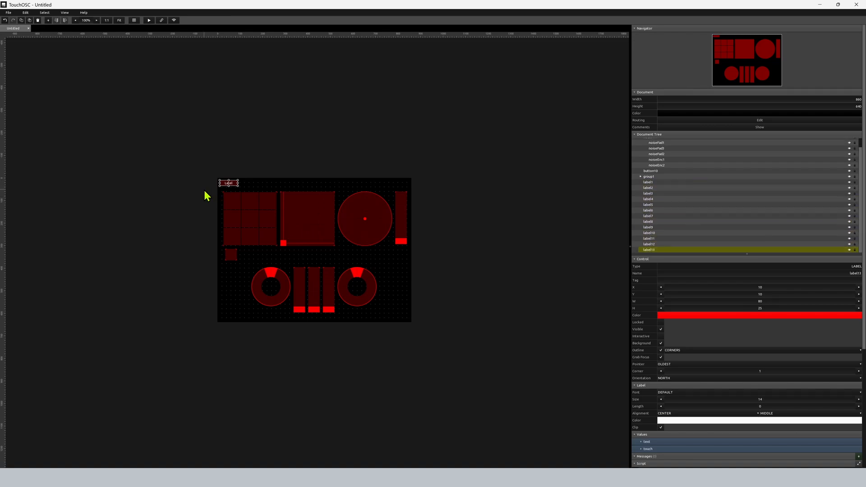
{"action": "key", "text": "ctrl+d"}
{"action": "key", "text": "ctrl+d"}
{"action": "key", "text": "ctrl+d"}
{"action": "key", "text": "ctrl+d"}
{"action": "key", "text": "ctrl+d"}
{"action": "key", "text": "ctrl+d"}
{"action": "key", "text": "ctrl+d"}
{"action": "key", "text": "ctrl+d"}
{"action": "key", "text": "ctrl+d"}
{"action": "key", "text": "ctrl+d"}
{"action": "key", "text": "ctrl+d"}
{"action": "key", "text": "ctrl+d"}
{"action": "key", "text": "ctrl+d"}
{"action": "key", "text": "ctrl+d"}
{"action": "key", "text": "ctrl+d"}
{"action": "key", "text": "ctrl+d"}
{"action": "key", "text": "ctrl+d"}
{"action": "key", "text": "ctrl+d"}
{"action": "key", "text": "ctrl+d"}
{"action": "key", "text": "ctrl+d"}
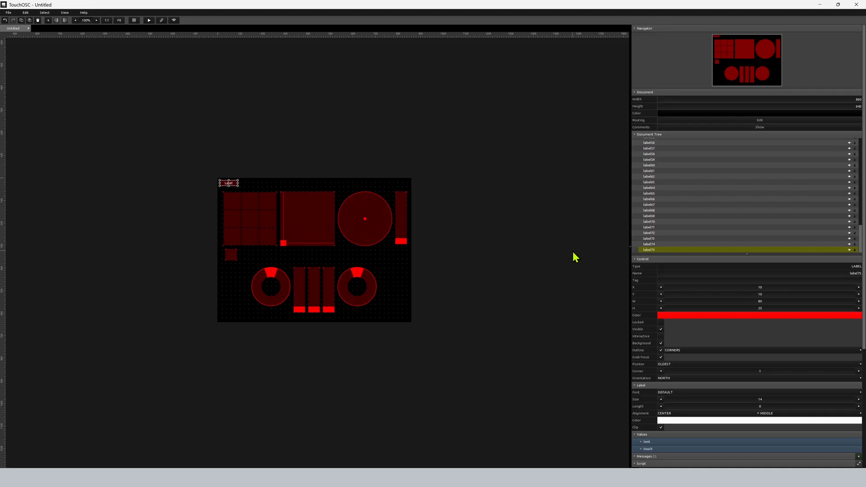
{"action": "left_click", "coordinate": [307, 105]}
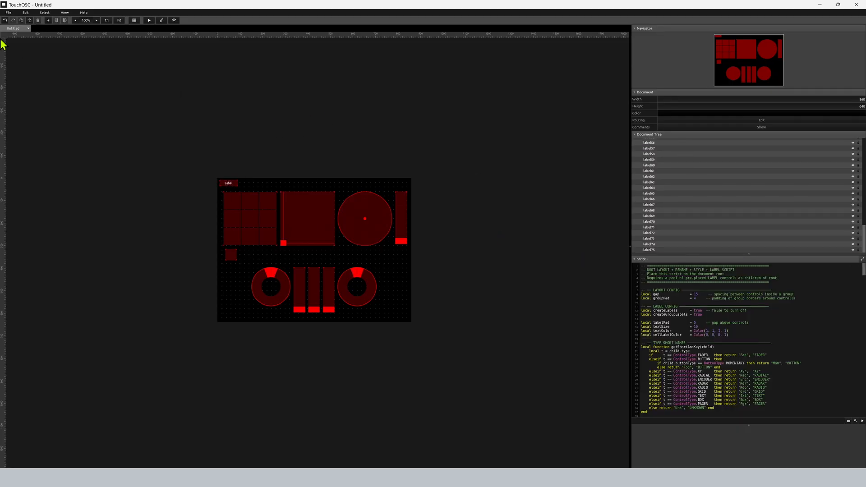
Create a fader beside the noise group's second encoder, at about X 770, Y 380, and select it.
{"action": "left_click", "coordinate": [49, 20]}
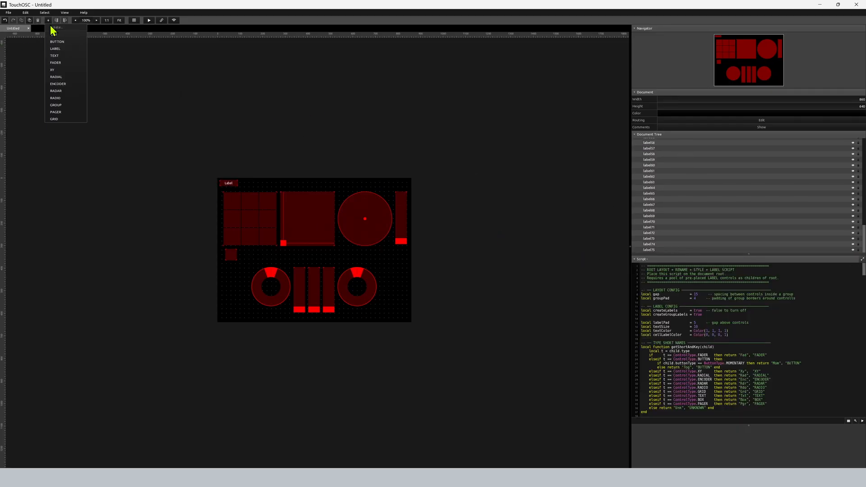
{"action": "left_click", "coordinate": [62, 64]}
{"action": "left_click_drag", "start_coordinate": [226, 219], "coordinate": [398, 302]}
{"action": "left_click", "coordinate": [383, 323]}
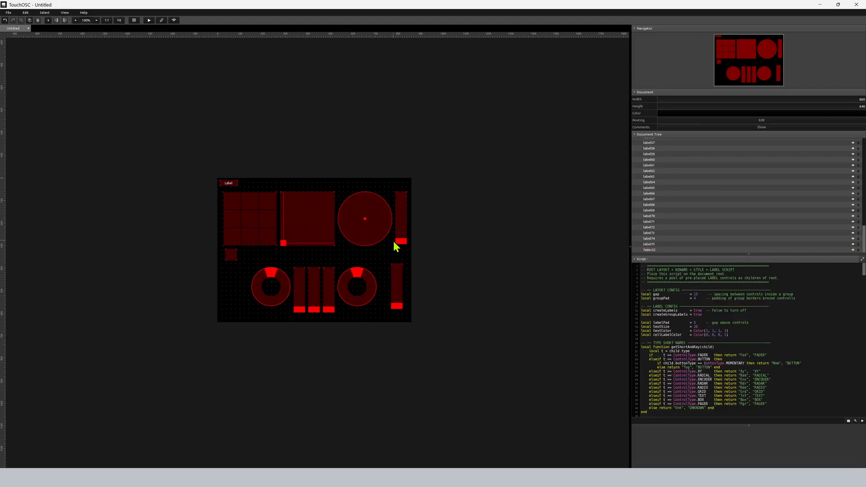
{"action": "left_click", "coordinate": [396, 275]}
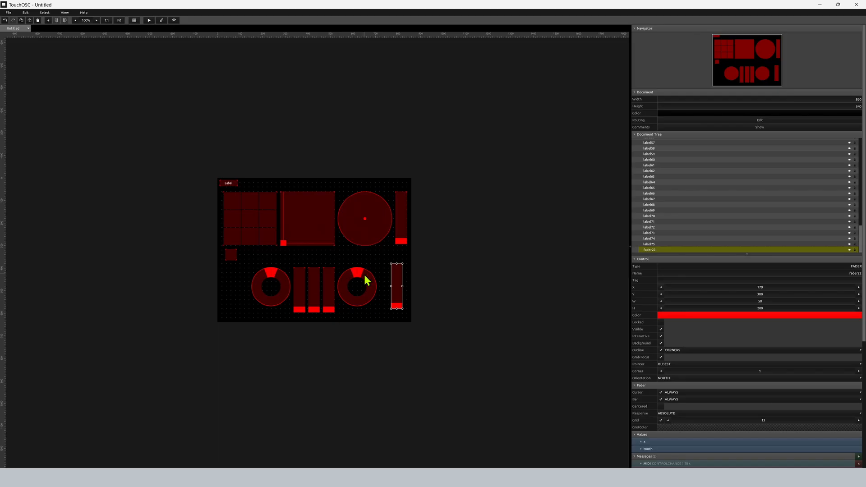
Tag the new fader as master and set its color to white.
{"action": "left_click", "coordinate": [824, 282]}
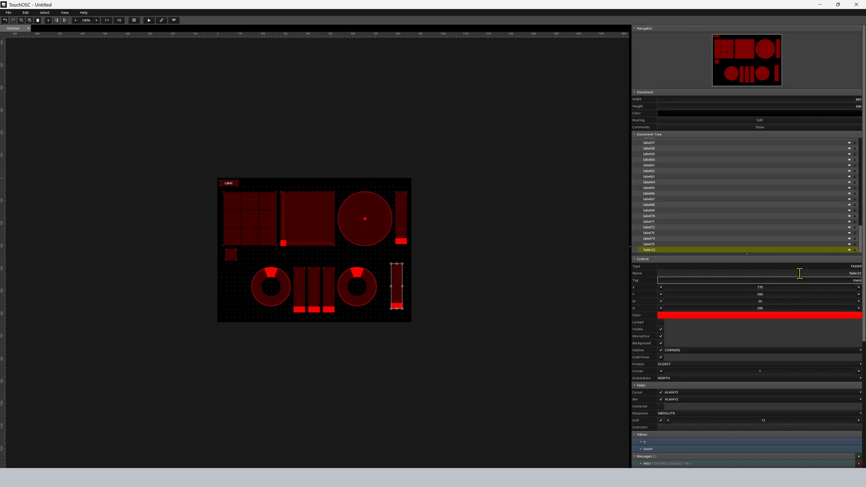
{"action": "left_click", "coordinate": [676, 318]}
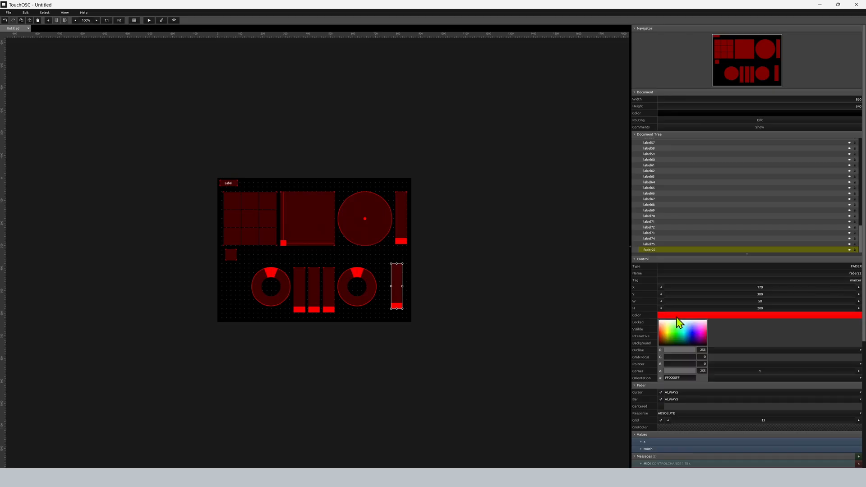
{"action": "left_click_drag", "start_coordinate": [660, 329], "coordinate": [665, 319]}
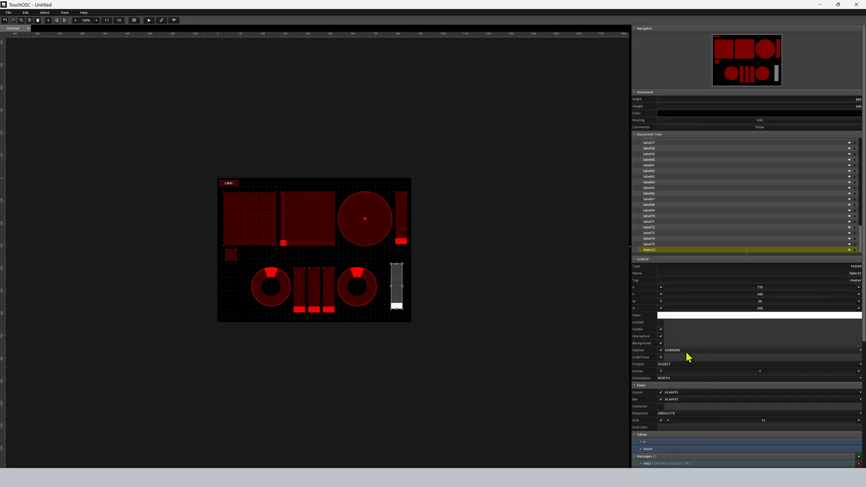
Set the master fader's outline to FULL and its corner value to 5.
{"action": "left_click", "coordinate": [686, 351]}
{"action": "left_click", "coordinate": [677, 358]}
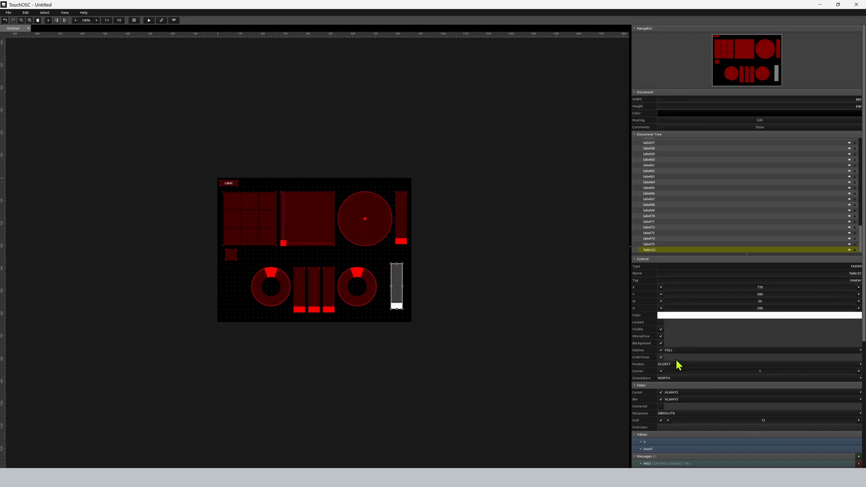
{"action": "left_click", "coordinate": [662, 428]}
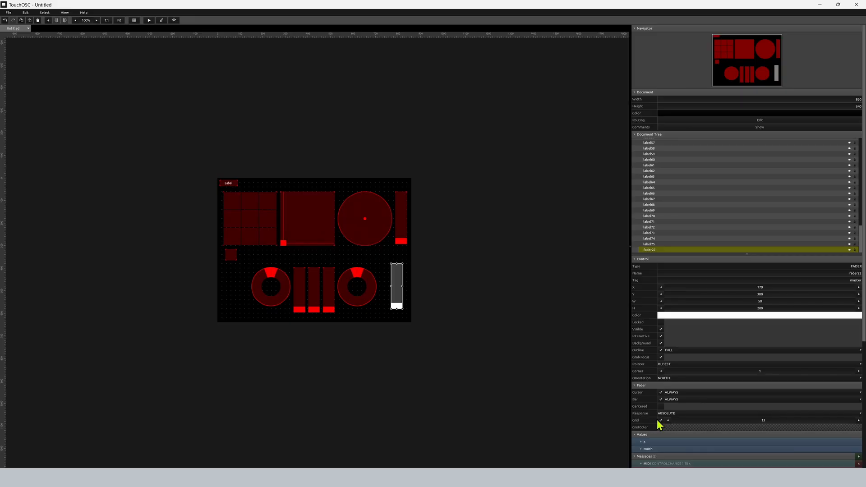
{"action": "left_click", "coordinate": [661, 427]}
{"action": "left_click_drag", "start_coordinate": [668, 418], "coordinate": [683, 418]}
{"action": "left_click", "coordinate": [662, 428]}
{"action": "left_click", "coordinate": [732, 371]}
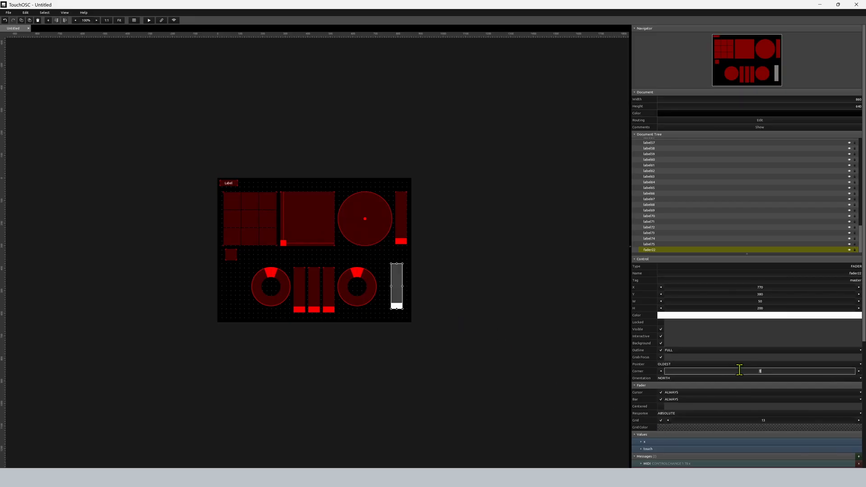
{"action": "left_click", "coordinate": [426, 286]}
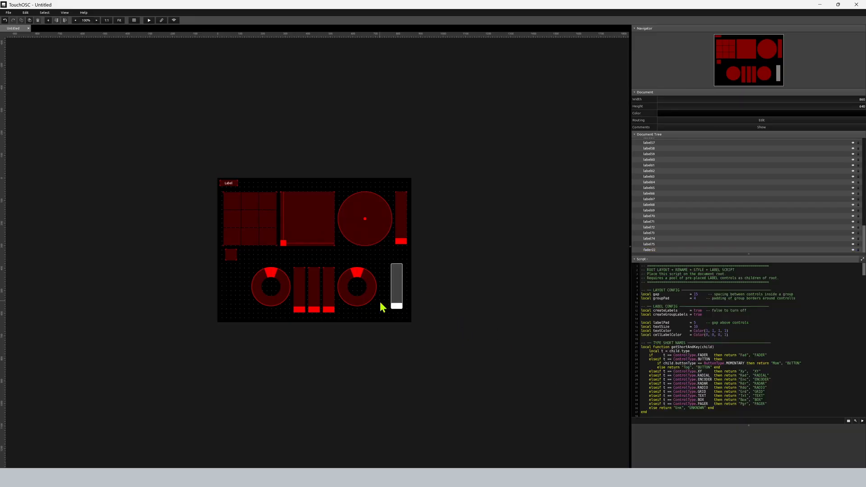
Run the root layout script to style and label the controls, and delete the unused labels stacked in the canvas's upper-left corner.
{"action": "left_click", "coordinate": [862, 421]}
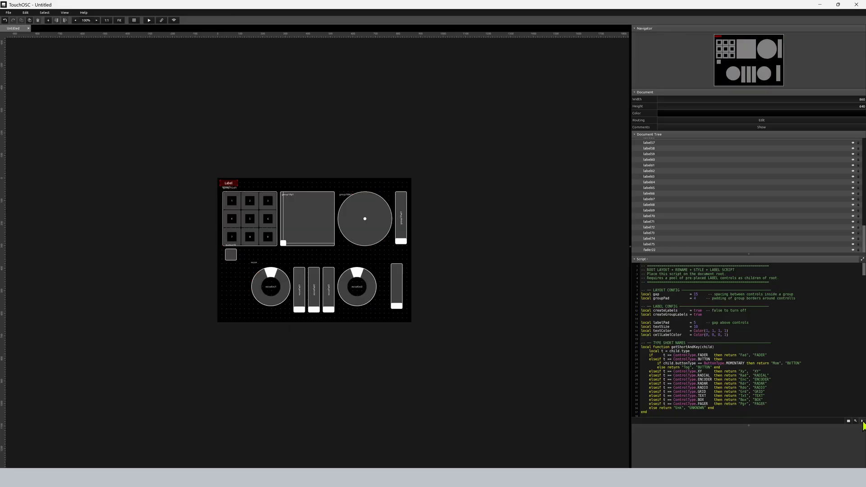
{"action": "left_click_drag", "start_coordinate": [224, 175], "coordinate": [233, 177]}
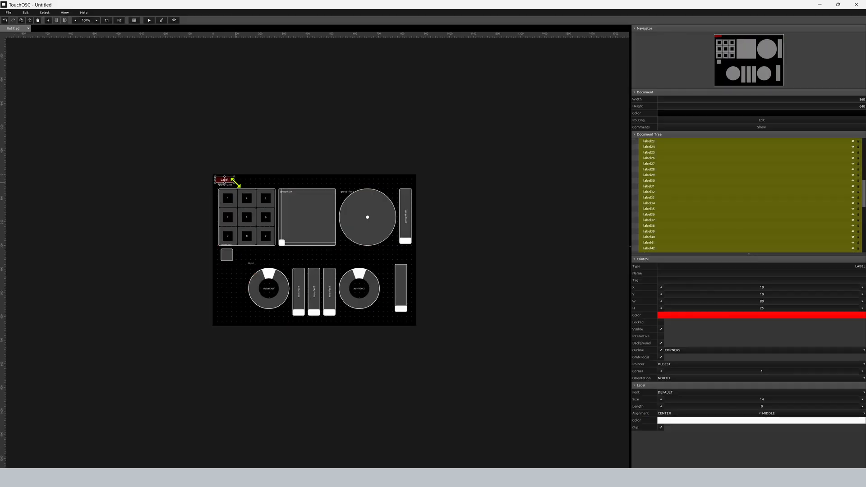
{"action": "key", "text": "Delete"}
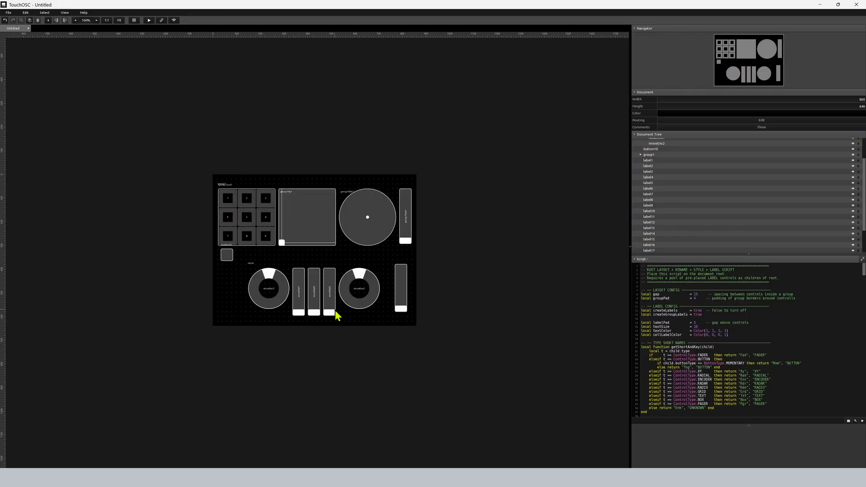
Turn off group labels by setting createGroupLabels to false in the root script, and rerun it.
{"action": "left_click", "coordinate": [252, 266]}
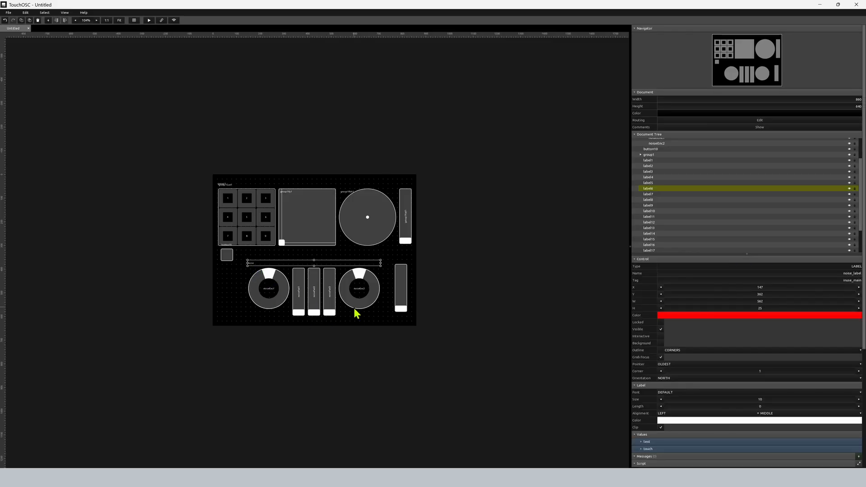
{"action": "left_click", "coordinate": [423, 310]}
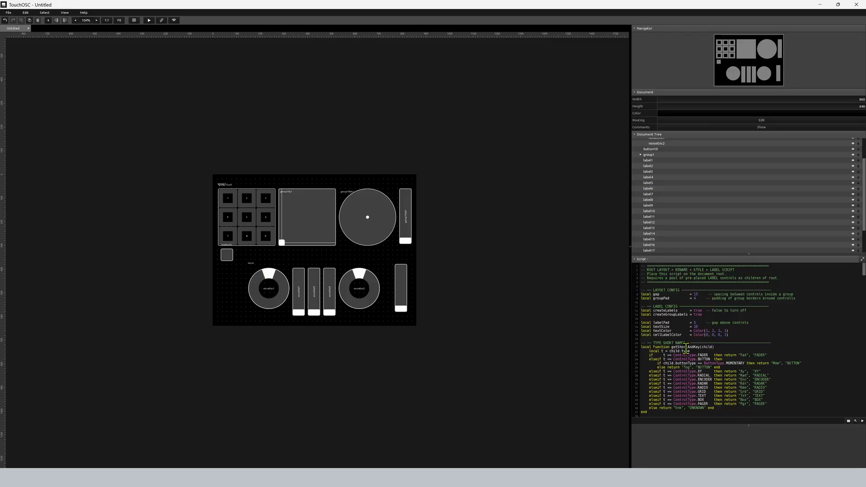
{"action": "double_click", "coordinate": [670, 314]}
{"action": "double_click", "coordinate": [698, 314]}
{"action": "type", "text": "fals"}
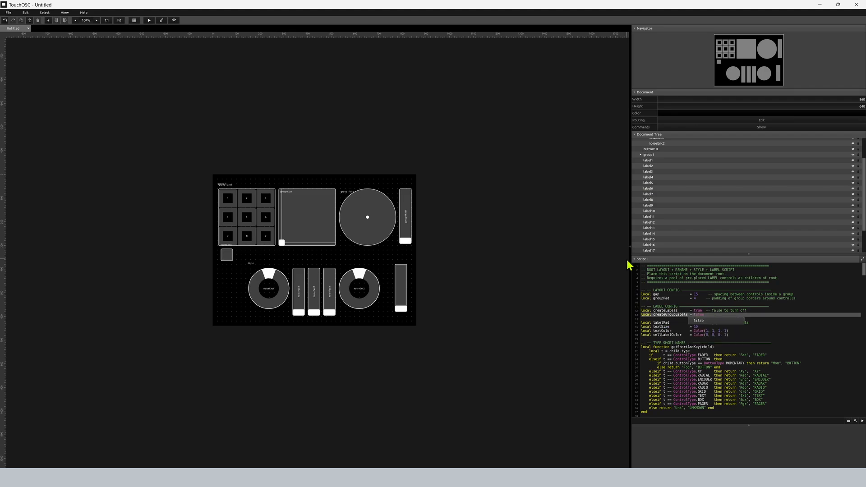
{"action": "left_click", "coordinate": [563, 264]}
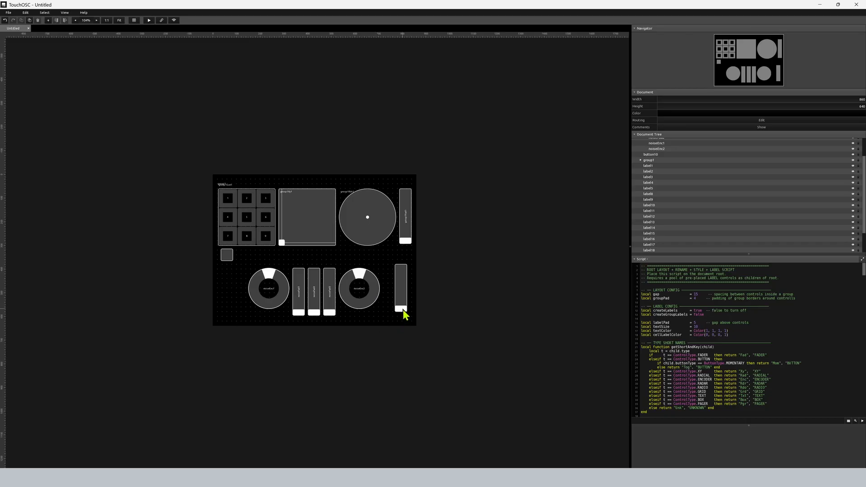
Move the master fader aside to examine the label behind it, and return the fader to about X 770.
{"action": "left_click", "coordinate": [402, 310]}
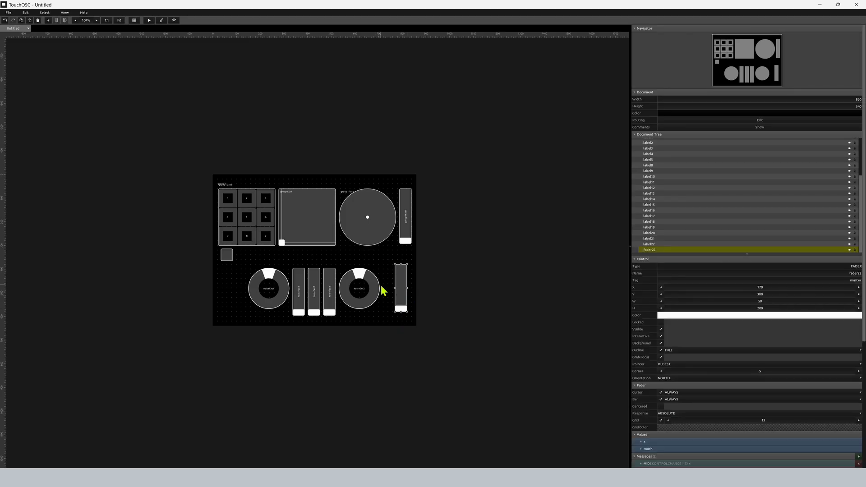
{"action": "left_click_drag", "start_coordinate": [401, 281], "coordinate": [388, 280]}
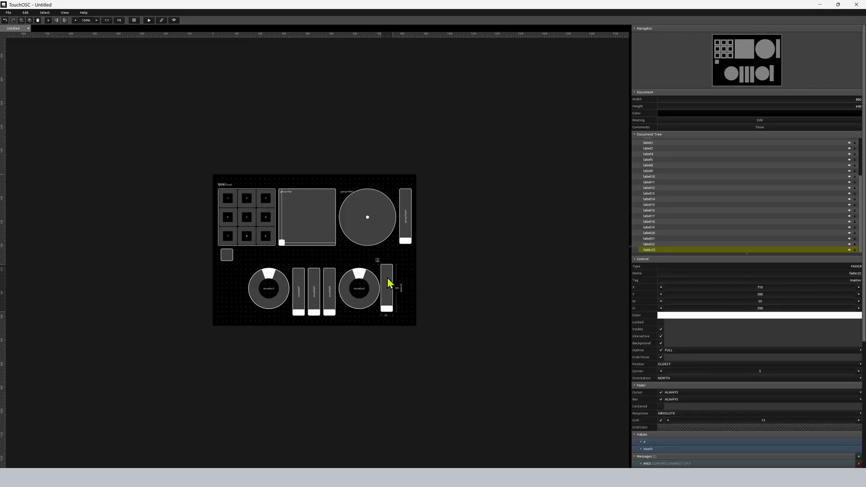
{"action": "left_click", "coordinate": [401, 292]}
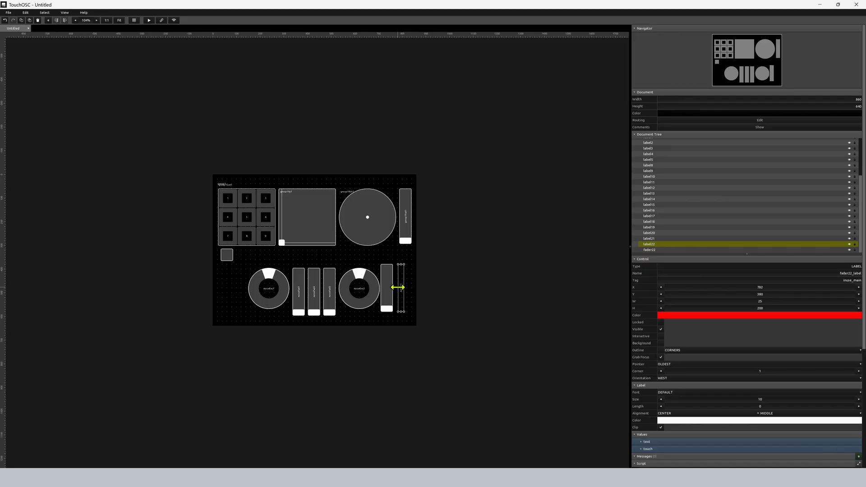
{"action": "left_click", "coordinate": [385, 294]}
{"action": "left_click_drag", "start_coordinate": [391, 303], "coordinate": [405, 305]}
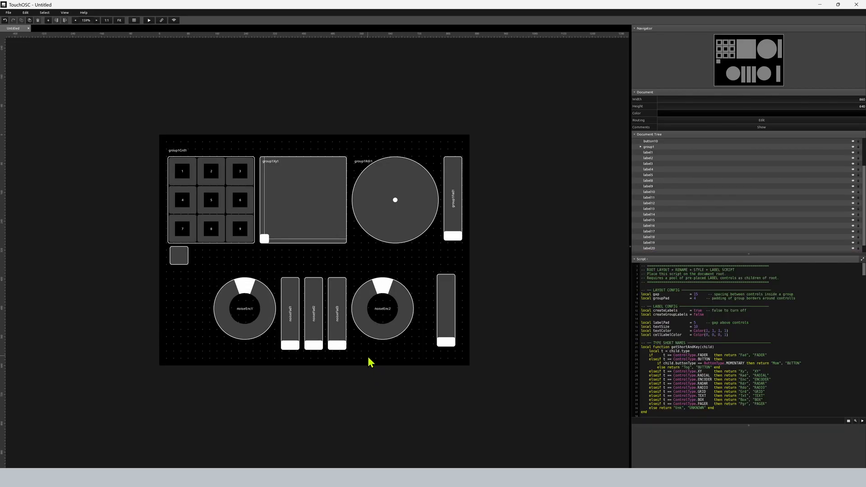
Examine the generated labels of the noise group's two encoders and three faders by selecting each one.
{"action": "left_click", "coordinate": [248, 314]}
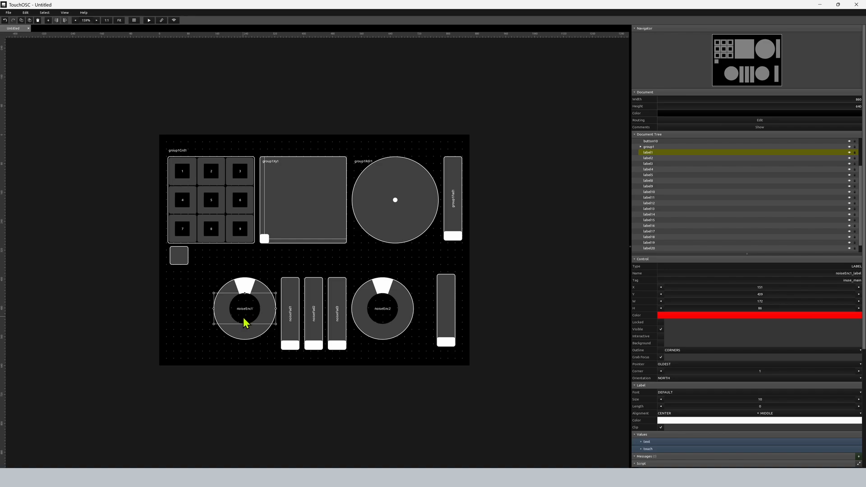
{"action": "left_click", "coordinate": [381, 314]}
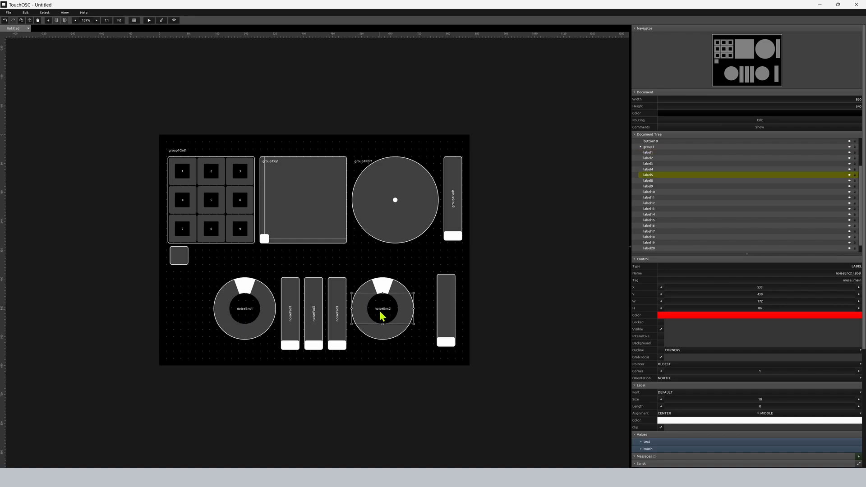
{"action": "left_click", "coordinate": [290, 316]}
{"action": "left_click", "coordinate": [315, 324]}
{"action": "left_click", "coordinate": [339, 323]}
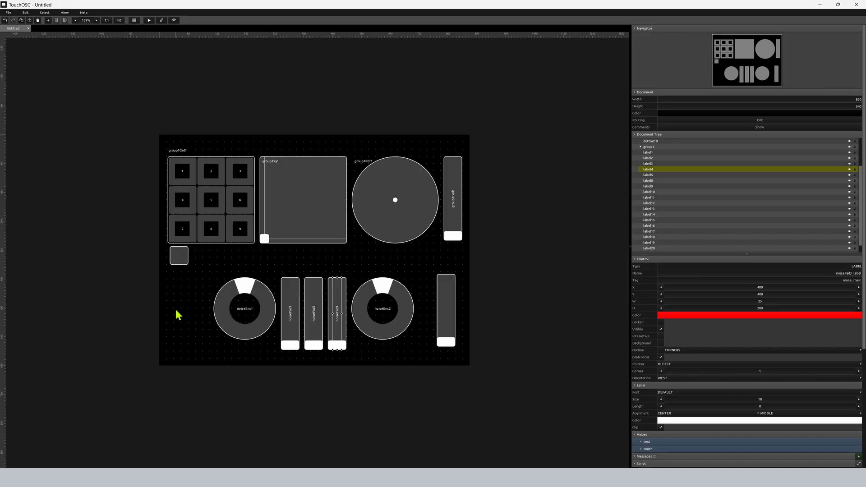
Ungroup the noise group and delete the generated name labels over the layout's controls.
{"action": "left_click", "coordinate": [243, 347]}
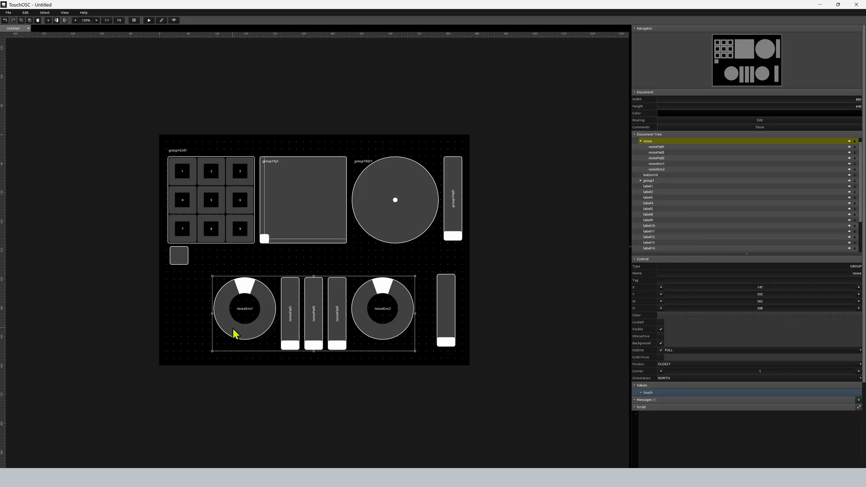
{"action": "key", "text": "ctrl+z"}
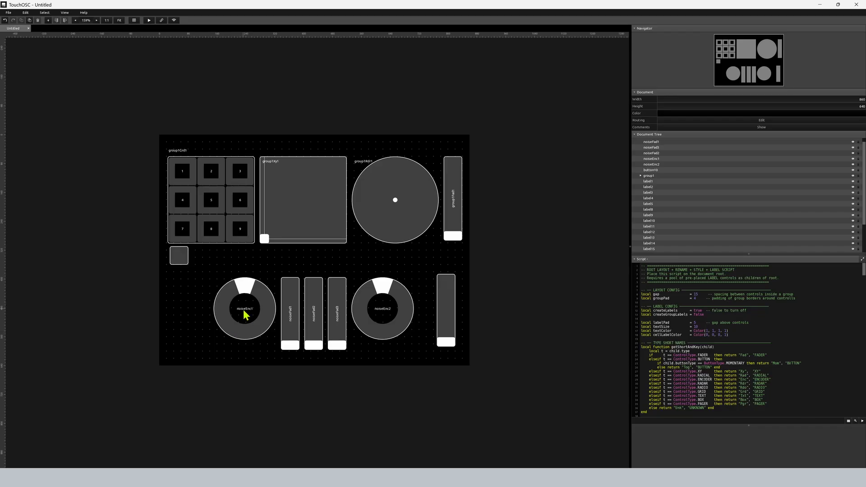
{"action": "left_click", "coordinate": [244, 310]}
{"action": "left_click", "coordinate": [167, 325]}
Rename the first noise encoder noisePeriod and the first noise fader noiseExp.
{"action": "left_click", "coordinate": [230, 338]}
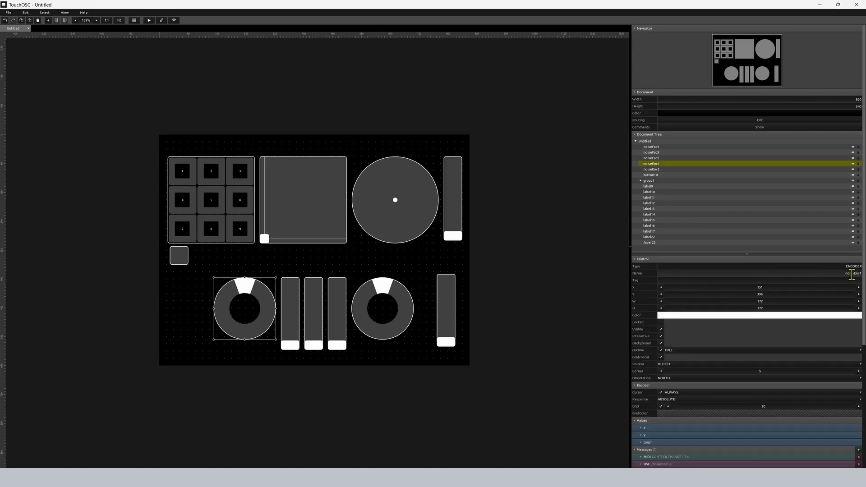
{"action": "left_click_drag", "start_coordinate": [853, 273], "coordinate": [864, 274]}
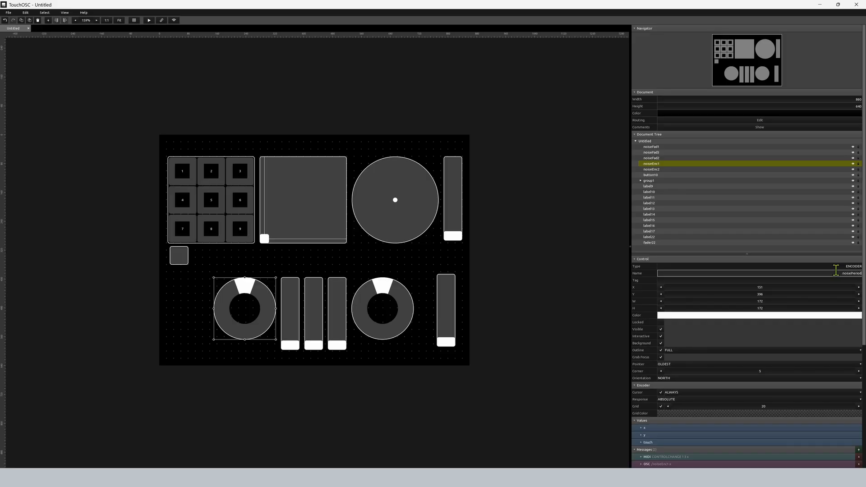
{"action": "key", "text": "Return"}
Rename the middle noise fader noiseAmp.
{"action": "left_click", "coordinate": [312, 326]}
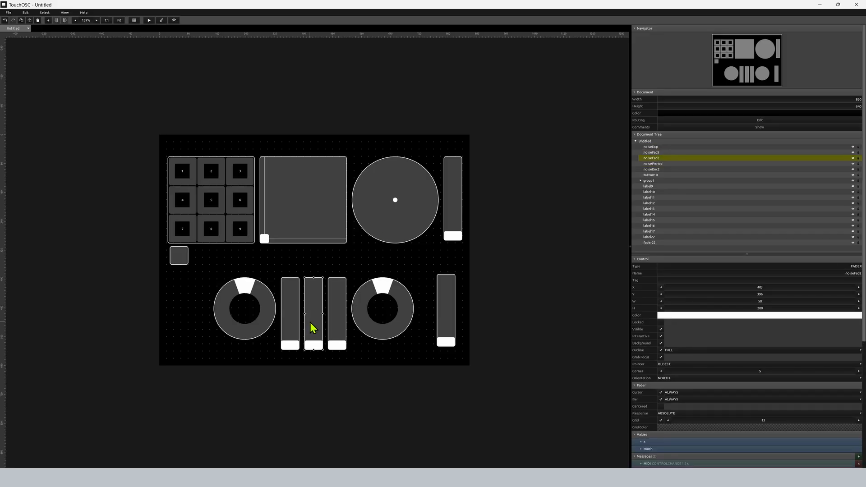
{"action": "type", "text": "noiseAmp"}
{"action": "key", "text": "Return"}
Rename the third noise fader noiseOff and the second noise encoder Speed.
{"action": "left_click", "coordinate": [334, 325]}
{"action": "type", "text": "noise"}
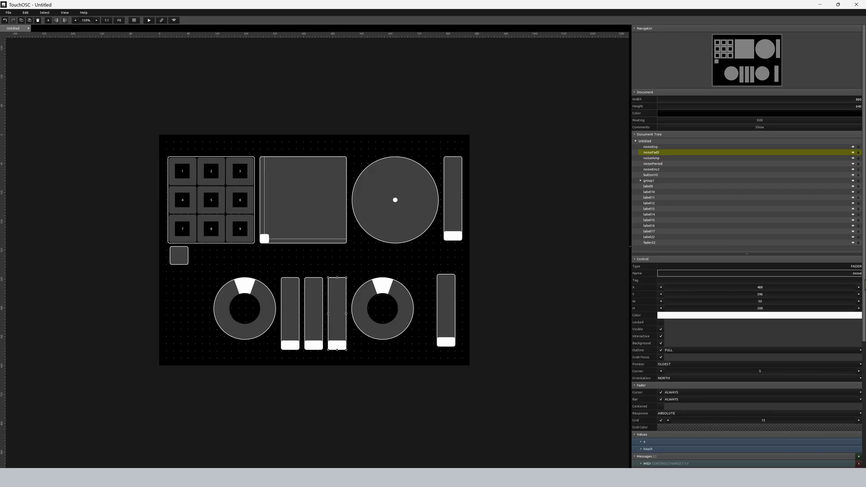
{"action": "left_click", "coordinate": [380, 316]}
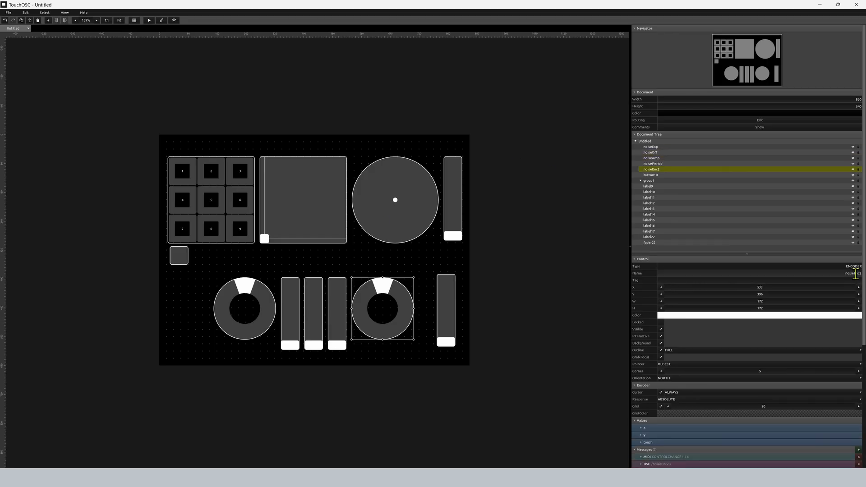
{"action": "left_click_drag", "start_coordinate": [862, 273], "coordinate": [855, 274]}
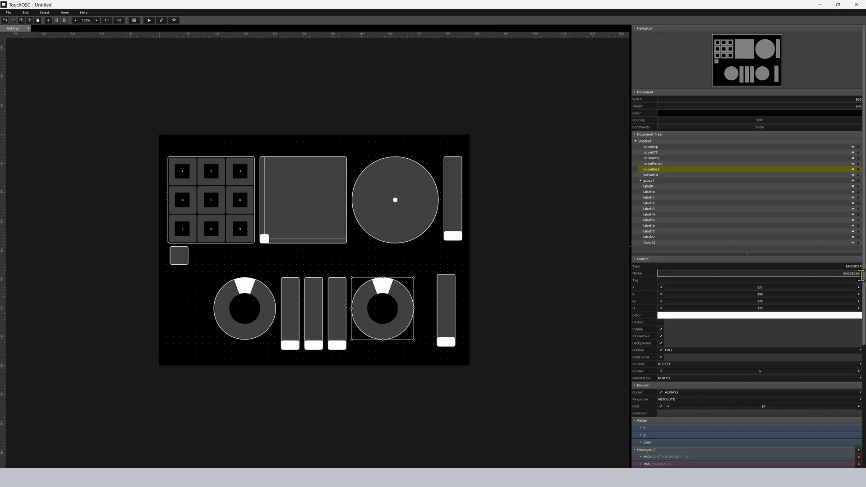
{"action": "type", "text": "d"}
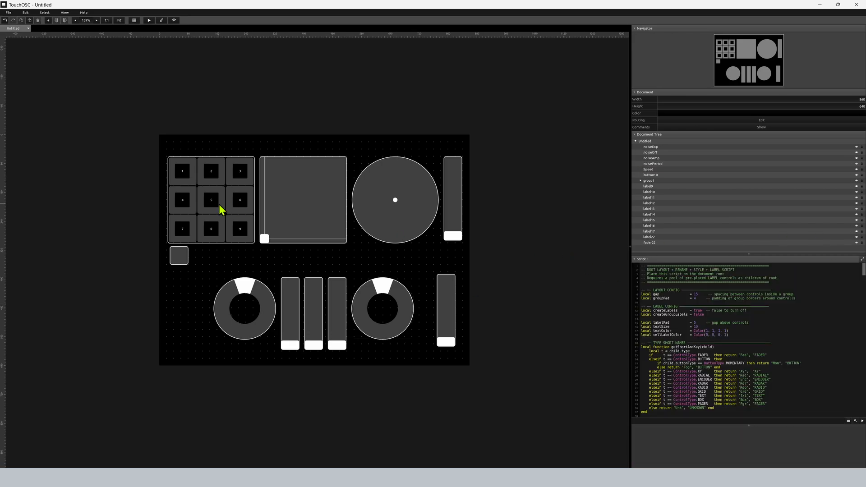
Create a label control and paste repeated copies of it to refill the pool of labels for the script.
{"action": "left_click", "coordinate": [48, 21]}
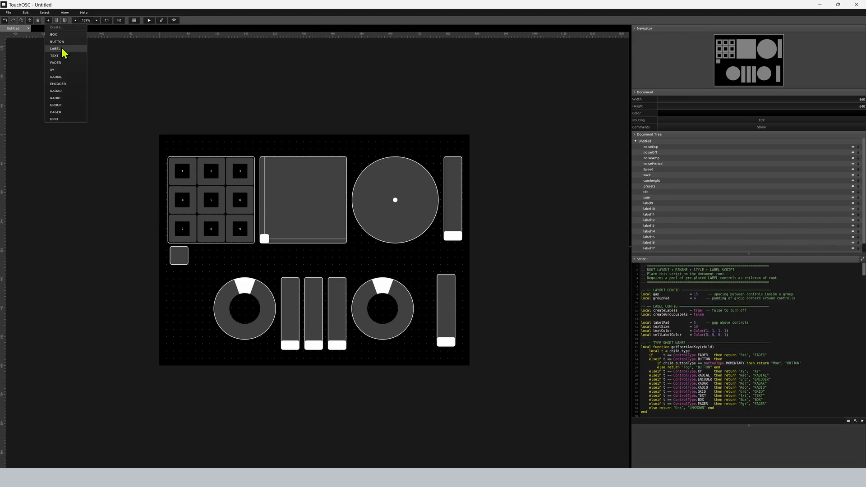
{"action": "left_click", "coordinate": [55, 48]}
{"action": "key", "text": "ctrl+v"}
{"action": "key", "text": "ctrl+v"}
{"action": "key", "text": "ctrl+v"}
{"action": "key", "text": "ctrl+v"}
{"action": "key", "text": "ctrl+v"}
{"action": "key", "text": "ctrl+v"}
{"action": "key", "text": "ctrl+v"}
{"action": "key", "text": "ctrl+v"}
{"action": "key", "text": "ctrl+v"}
{"action": "key", "text": "ctrl+v"}
{"action": "key", "text": "ctrl+v"}
{"action": "key", "text": "ctrl+v"}
{"action": "key", "text": "ctrl+v"}
{"action": "key", "text": "ctrl+v"}
{"action": "key", "text": "ctrl+v"}
{"action": "key", "text": "ctrl+v"}
{"action": "key", "text": "ctrl+v"}
{"action": "key", "text": "ctrl+v"}
{"action": "key", "text": "ctrl+v"}
{"action": "key", "text": "ctrl+v"}
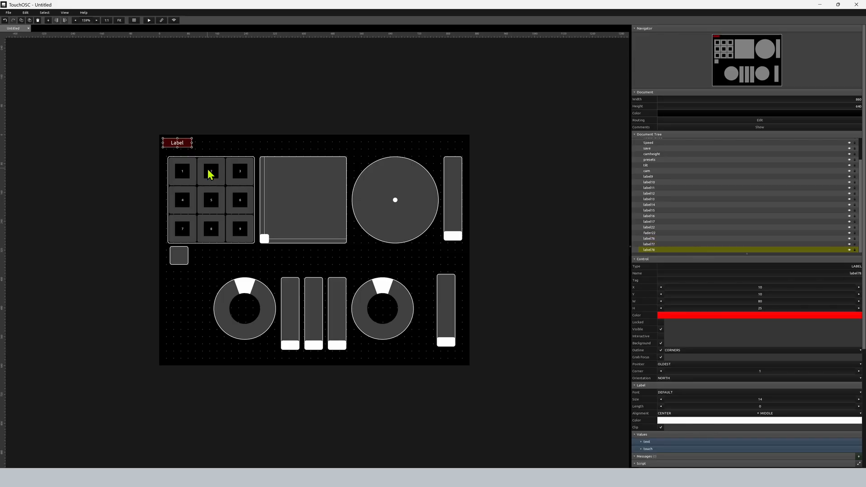
{"action": "key", "text": "ctrl+v"}
{"action": "key", "text": "ctrl+v"}
{"action": "key", "text": "ctrl+v"}
{"action": "key", "text": "ctrl+v"}
{"action": "left_click", "coordinate": [121, 197]}
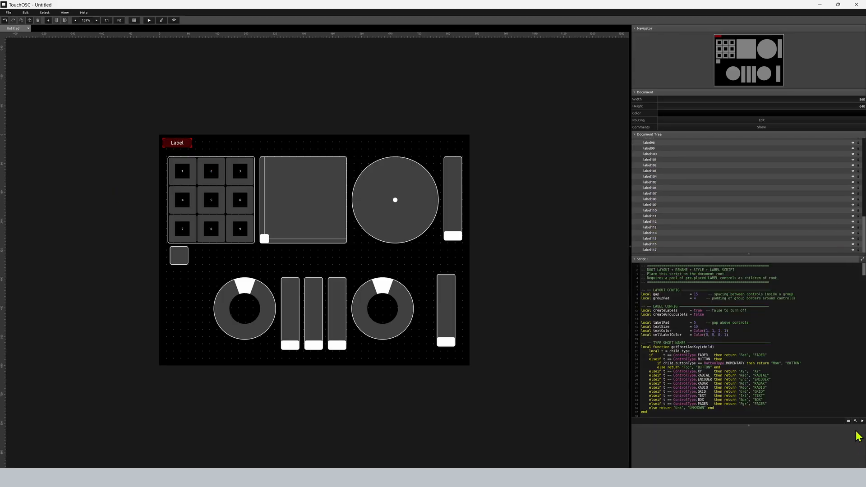
Run the root layout script to label the renamed controls and delete the stack of unused red labels.
{"action": "left_click", "coordinate": [862, 421]}
{"action": "left_click_drag", "start_coordinate": [152, 120], "coordinate": [163, 142]}
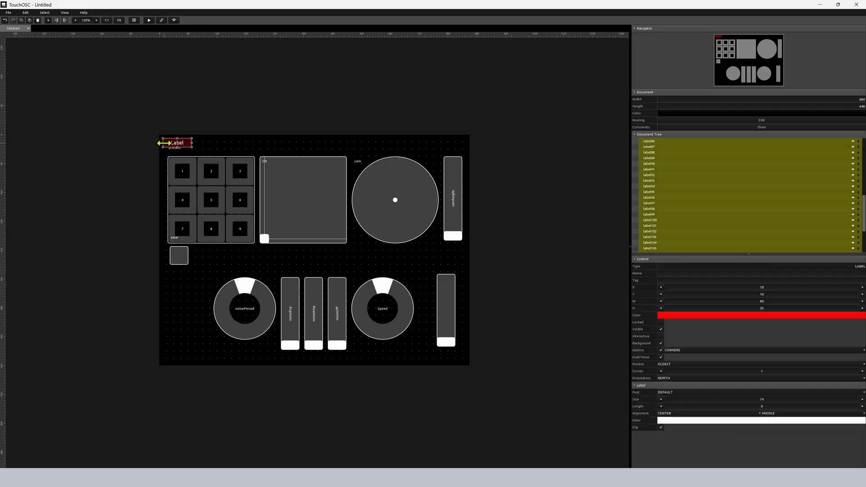
{"action": "key", "text": "Delete"}
Delete the save and presets name labels, as well as the spare fader with its overlapping label.
{"action": "left_click", "coordinate": [175, 237]}
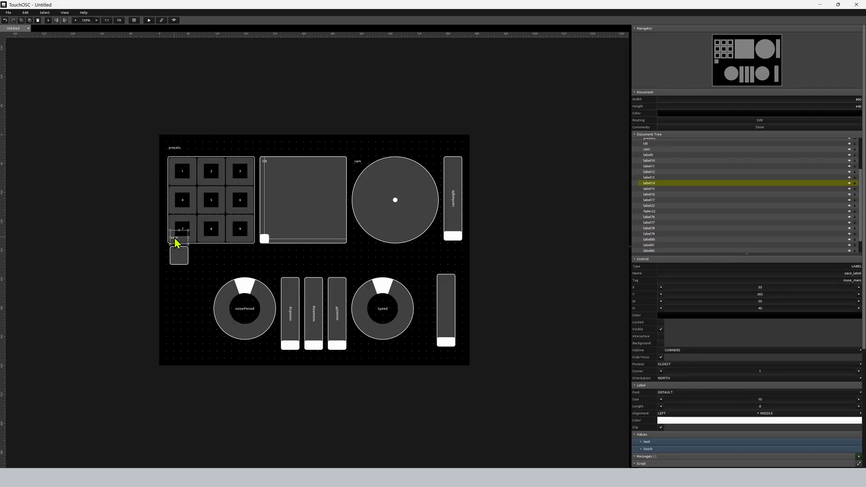
{"action": "key", "text": "Delete"}
{"action": "left_click", "coordinate": [176, 150]}
{"action": "key", "text": "Delete"}
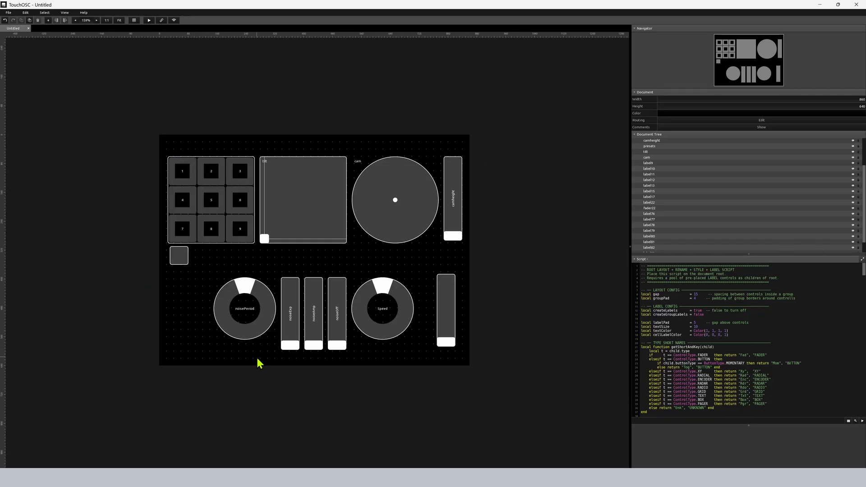
{"action": "left_click_drag", "start_coordinate": [425, 286], "coordinate": [476, 333]}
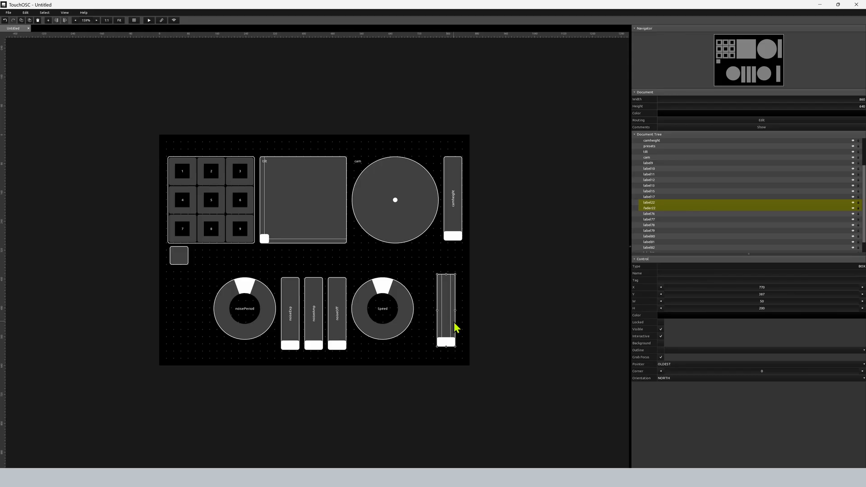
{"action": "key", "text": "Delete"}
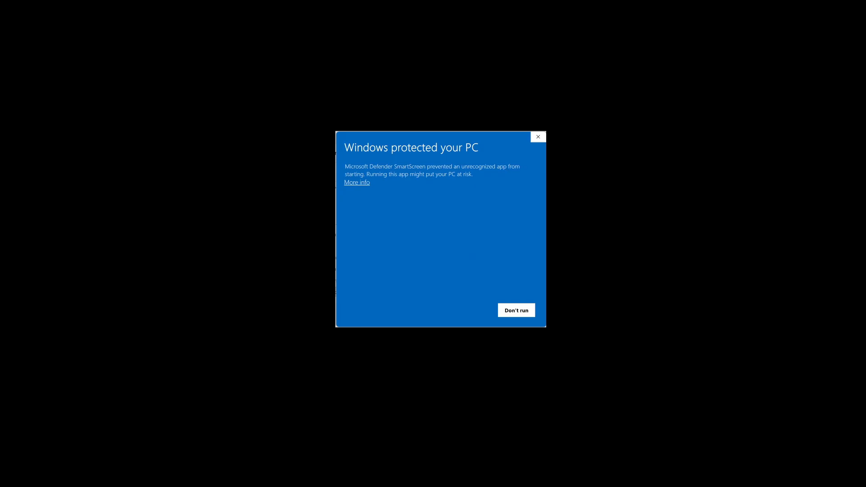
Allow tOSC-editor-windows.exe to start despite the SmartScreen block and run the editor on the exampleInterface file.
{"action": "left_click", "coordinate": [356, 182]}
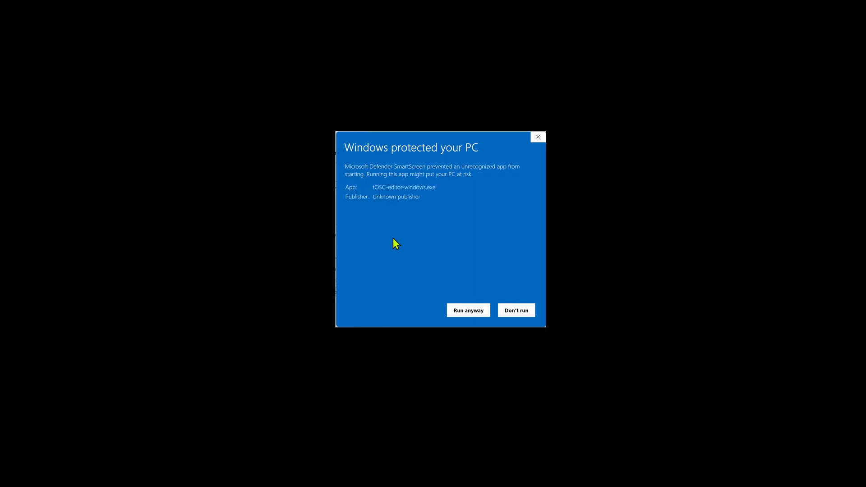
{"action": "left_click", "coordinate": [466, 311]}
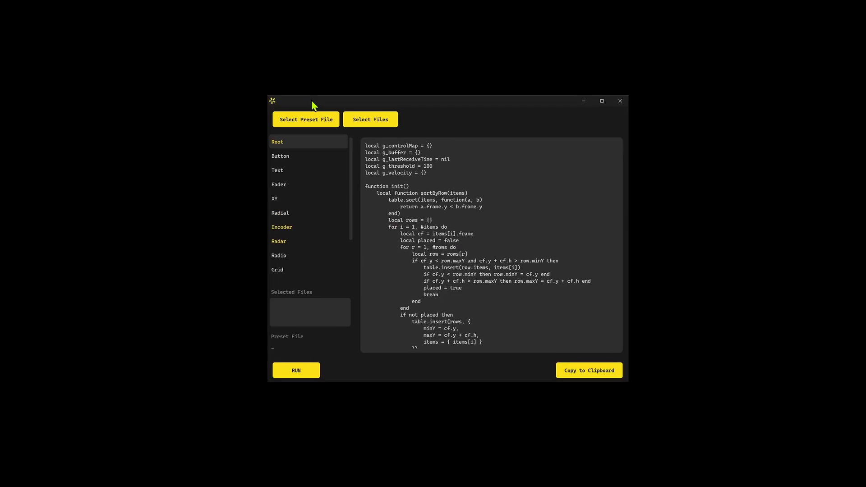
{"action": "left_click", "coordinate": [356, 128]}
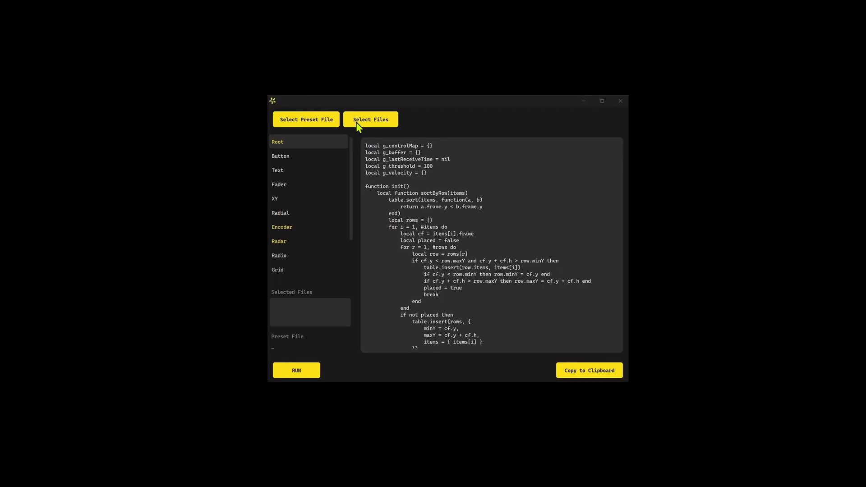
{"action": "left_click", "coordinate": [388, 193]}
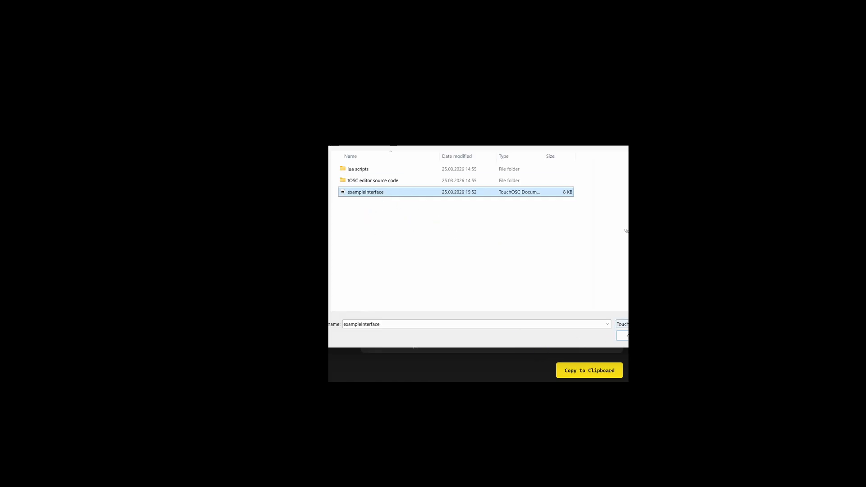
{"action": "left_click", "coordinate": [622, 335]}
{"action": "left_click", "coordinate": [294, 374]}
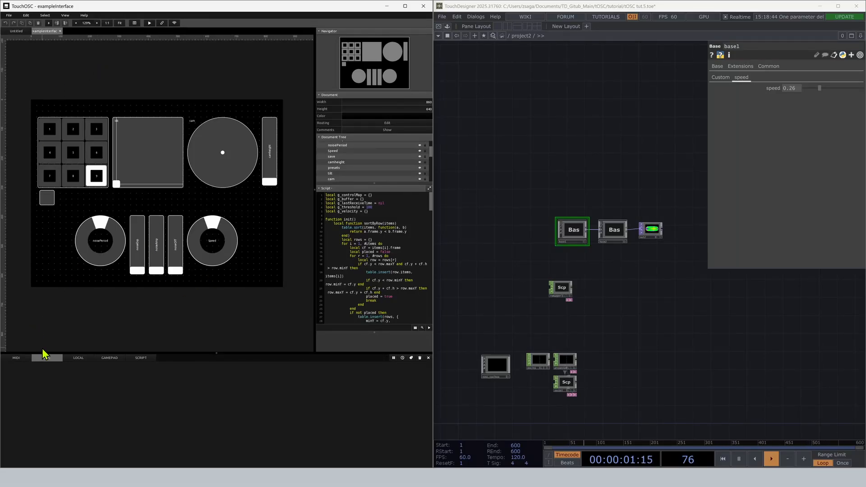
Run the exampleInterface layout in TouchOSC, turn the noisePeriod encoder to test its OSC output, and return to editing.
{"action": "left_click", "coordinate": [149, 23]}
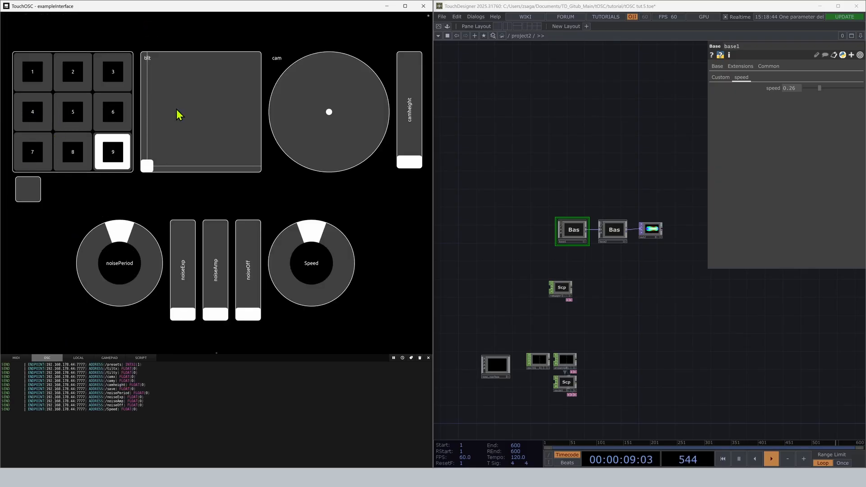
{"action": "left_click_drag", "start_coordinate": [118, 371], "coordinate": [109, 371]}
{"action": "left_click_drag", "start_coordinate": [120, 232], "coordinate": [125, 252]}
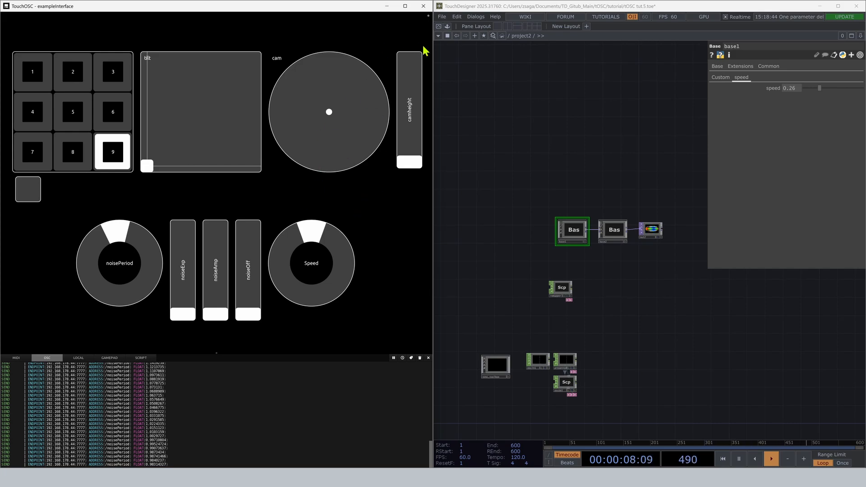
{"action": "left_click", "coordinate": [428, 17]}
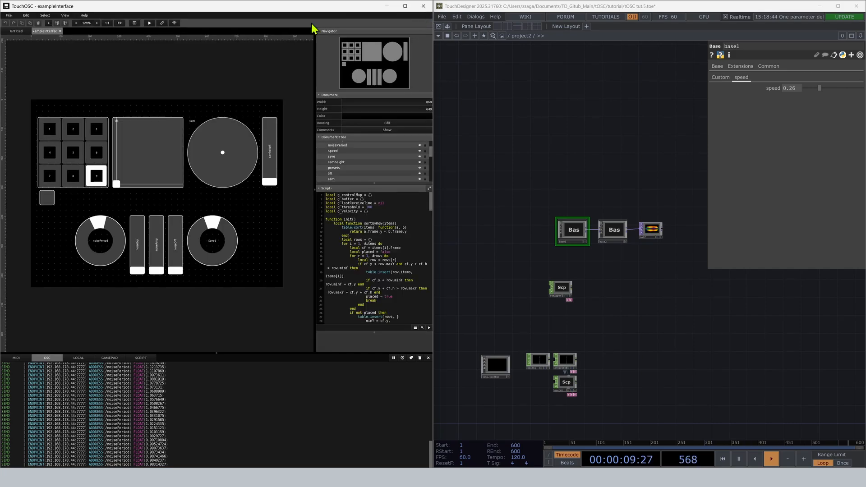
Open TouchOSC's OSC connection settings and set the local address of oscin1 in TouchDesigner to 192.168.178.44.
{"action": "left_click", "coordinate": [161, 23]}
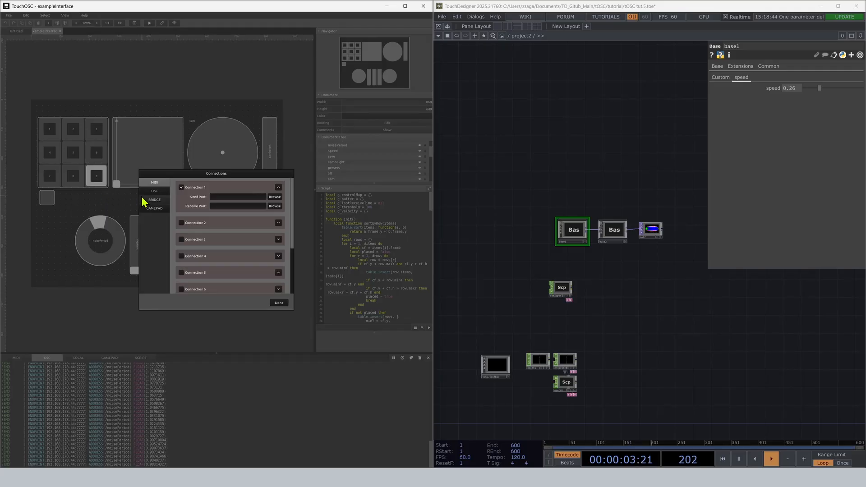
{"action": "left_click", "coordinate": [154, 193]}
{"action": "left_click", "coordinate": [523, 307]}
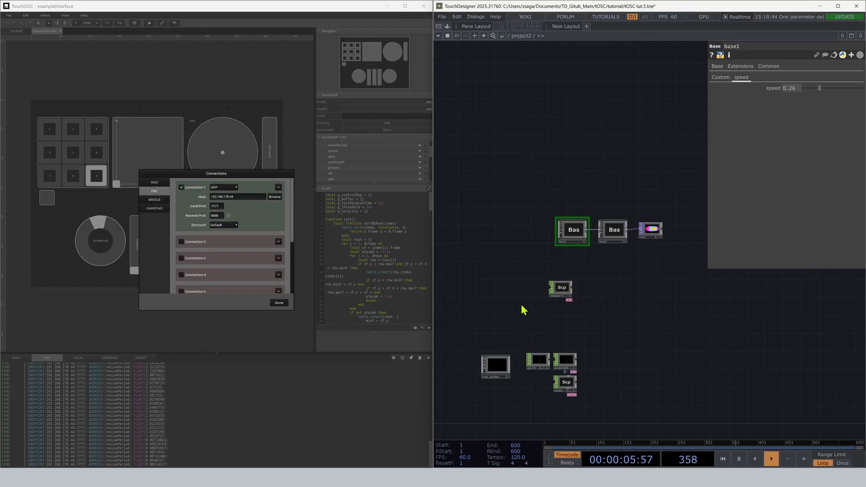
{"action": "key", "text": "h"}
{"action": "scroll", "coordinate": [537, 310], "scroll_direction": "up", "scroll_amount": 2}
{"action": "left_click", "coordinate": [534, 308]}
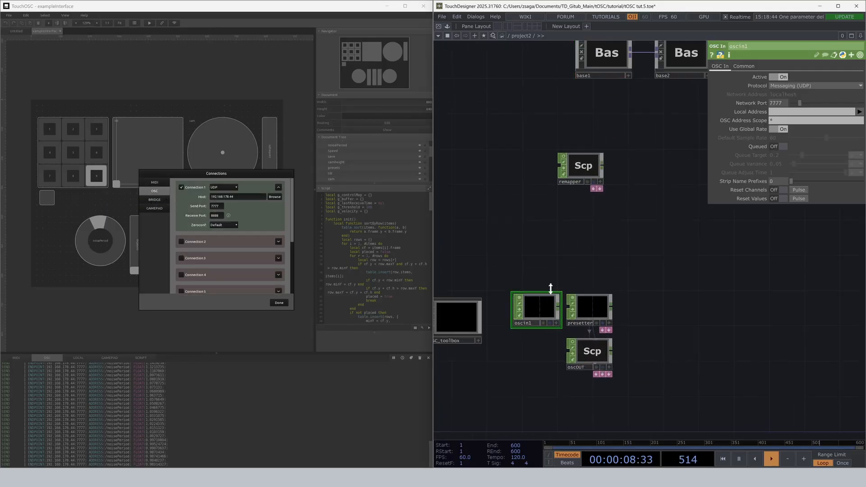
{"action": "left_click", "coordinate": [859, 111]}
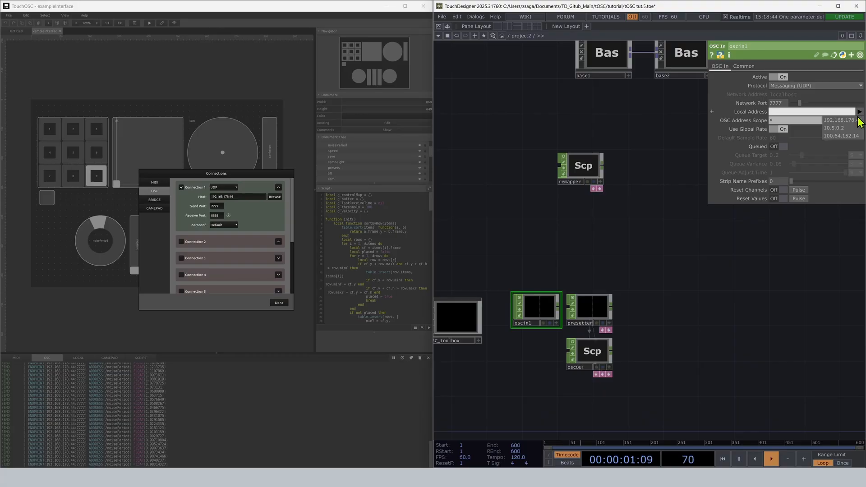
{"action": "left_click", "coordinate": [778, 122]}
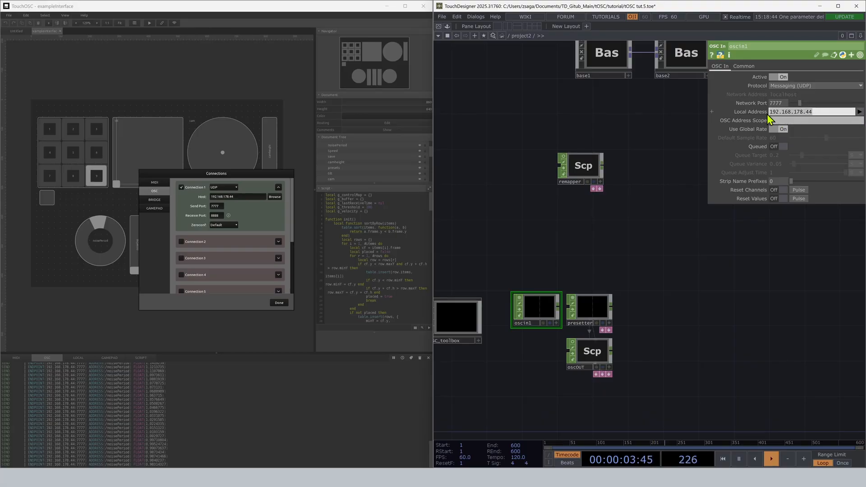
Compare TouchOSC's host, send port and receive port with oscin1's network settings and the oscOUT sender's port in TouchDesigner.
{"action": "left_click", "coordinate": [227, 197]}
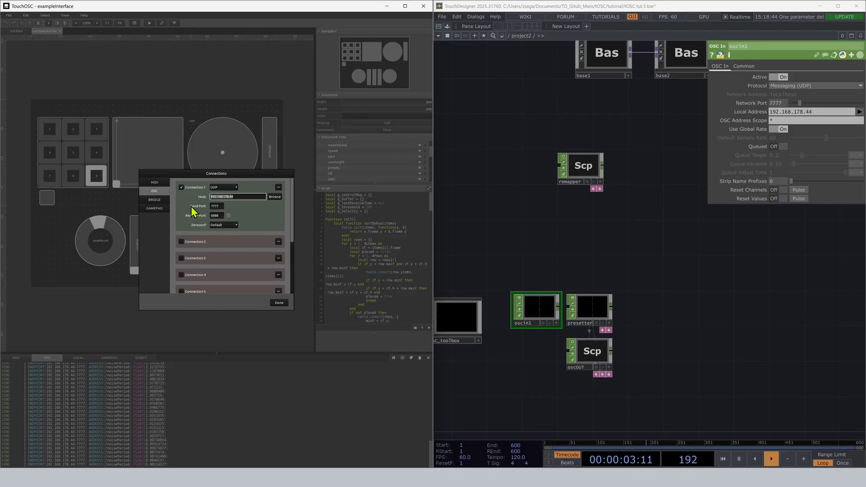
{"action": "left_click", "coordinate": [192, 207]}
{"action": "left_click", "coordinate": [216, 206]}
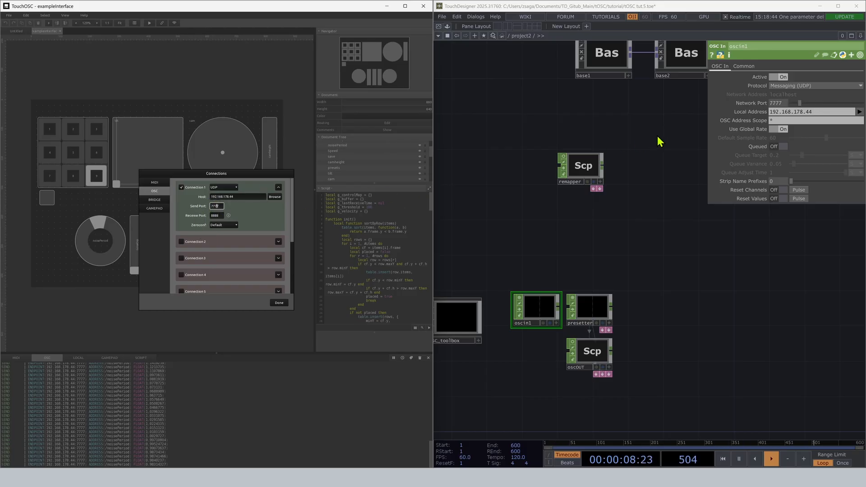
{"action": "left_click", "coordinate": [754, 103]}
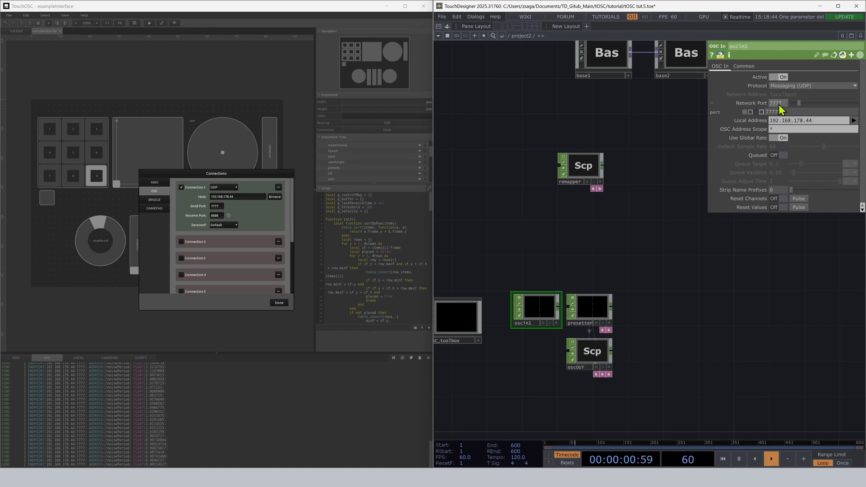
{"action": "left_click", "coordinate": [583, 359]}
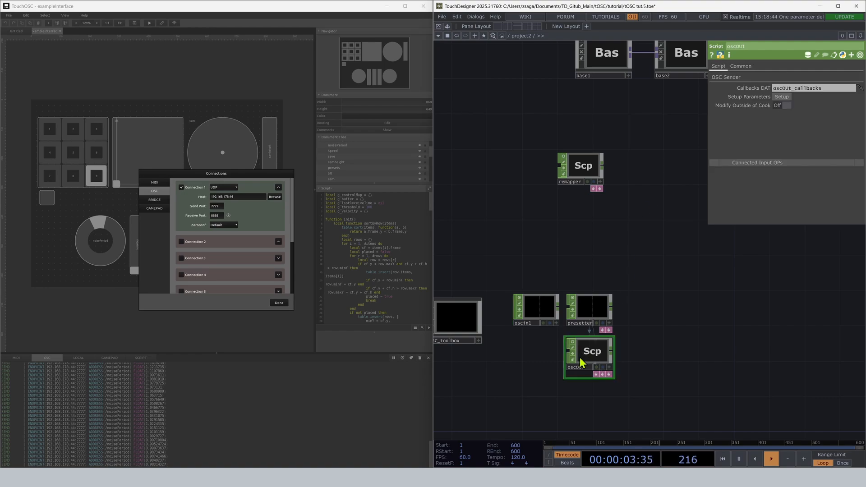
{"action": "left_click", "coordinate": [727, 78]}
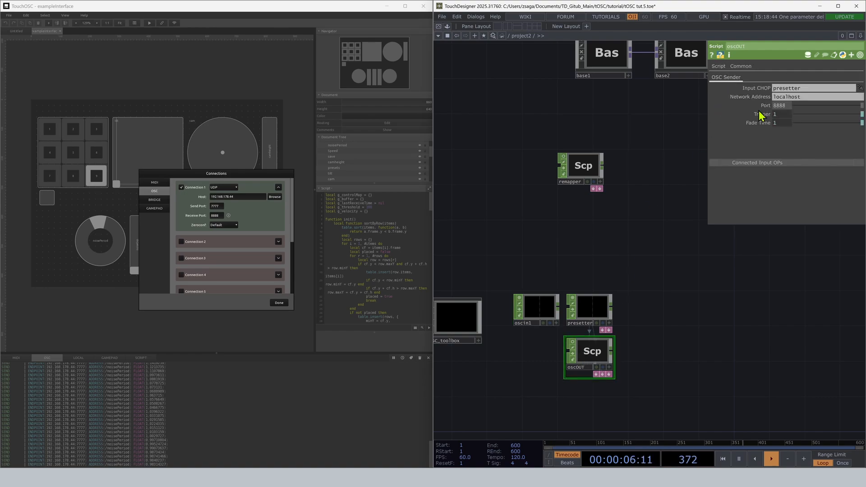
{"action": "left_click", "coordinate": [197, 221]}
{"action": "double_click", "coordinate": [215, 215]}
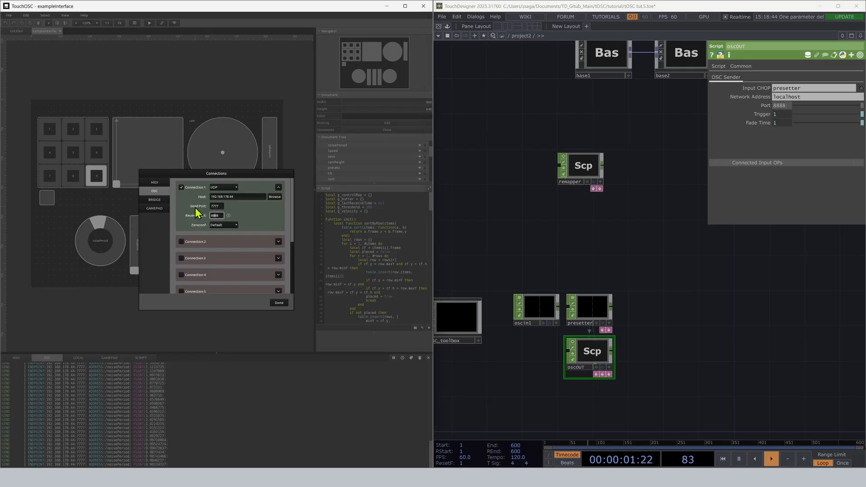
{"action": "double_click", "coordinate": [219, 205]}
{"action": "scroll", "coordinate": [593, 353], "scroll_direction": "up", "scroll_amount": 3}
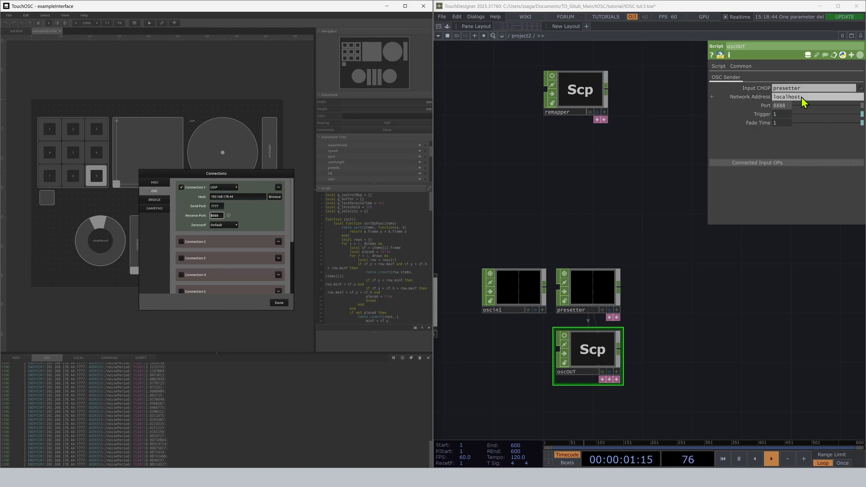
Look up the computer's Wi-Fi IP address in TouchOSC's network info and close the connection settings.
{"action": "left_click", "coordinate": [228, 216]}
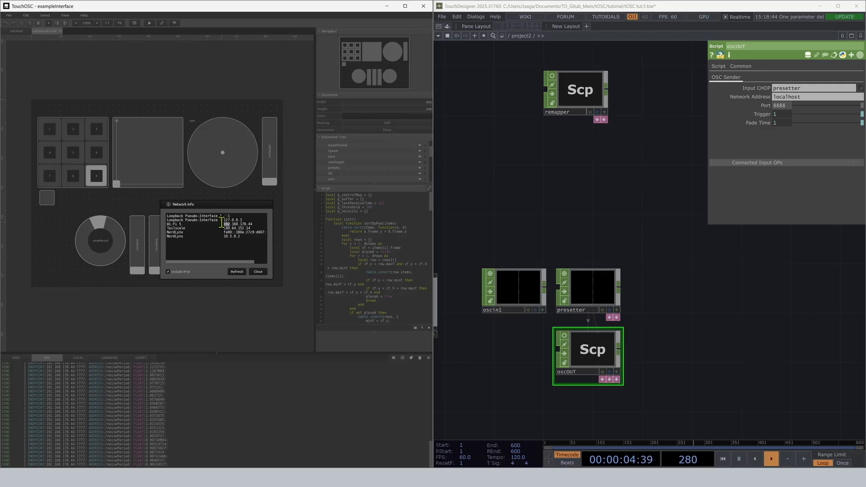
{"action": "left_click_drag", "start_coordinate": [252, 224], "coordinate": [211, 225]}
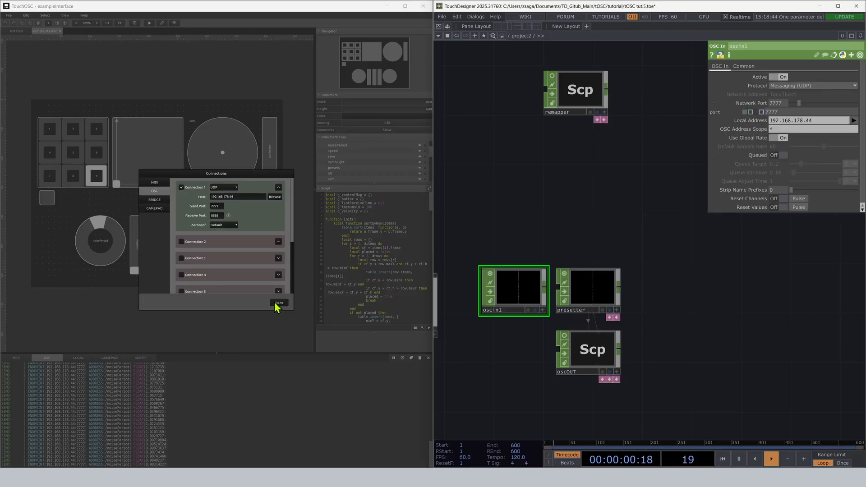
{"action": "left_click", "coordinate": [276, 304]}
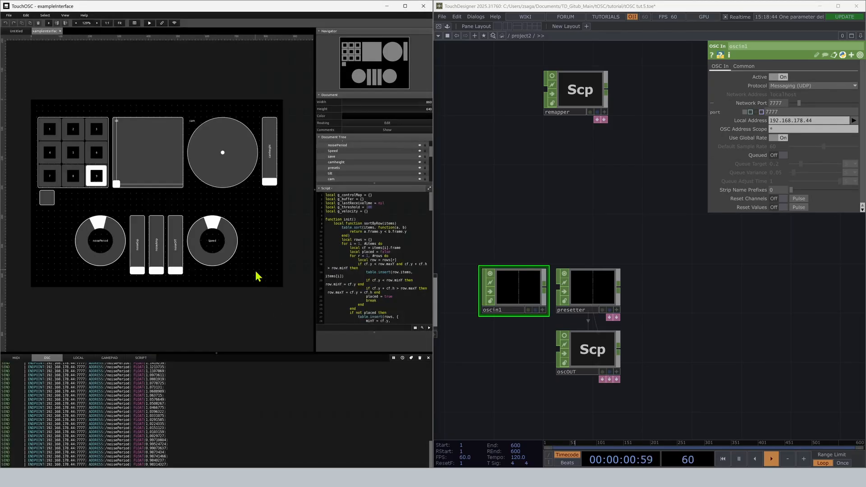
Run the exampleInterface layout and view the channels received by oscin1 in TouchDesigner.
{"action": "left_click", "coordinate": [150, 24]}
{"action": "scroll", "coordinate": [514, 291], "scroll_direction": "up", "scroll_amount": 5}
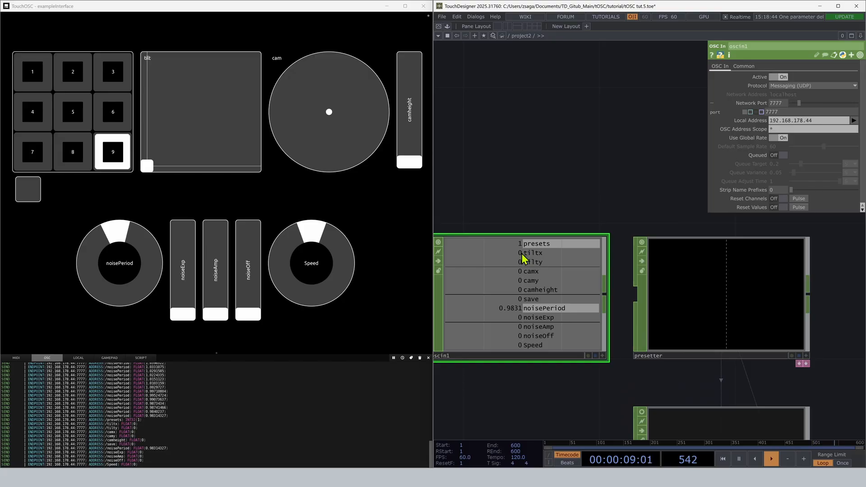
In TouchOSC, select preset 4 and try the tilt pad, cam pad, camheight fader and save button on the running layout.
{"action": "left_click", "coordinate": [72, 73]}
{"action": "left_click", "coordinate": [73, 112]}
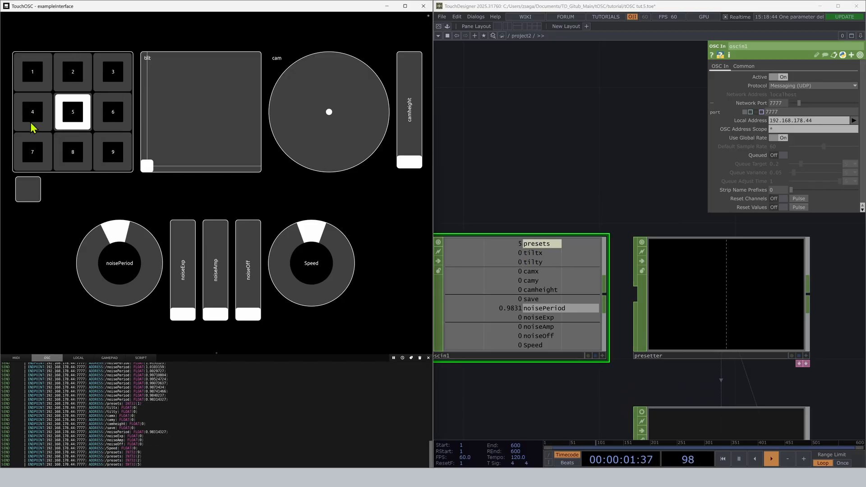
{"action": "left_click", "coordinate": [33, 127]}
{"action": "left_click_drag", "start_coordinate": [151, 130], "coordinate": [206, 123]}
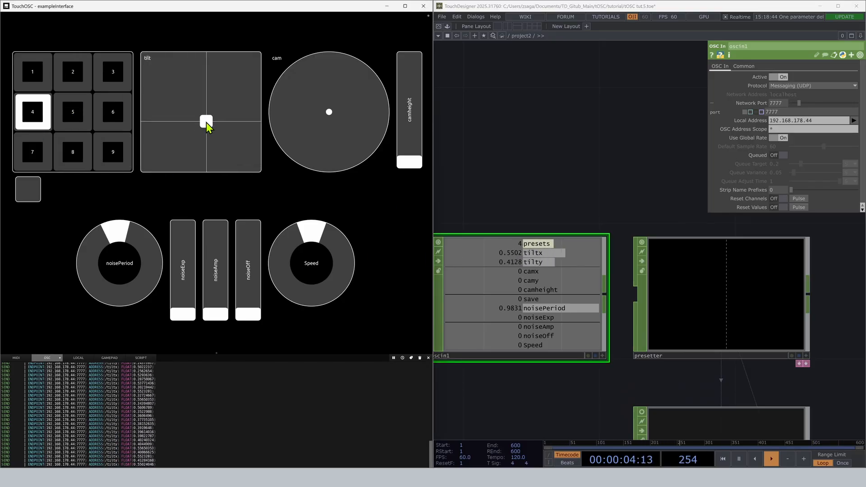
{"action": "left_click_drag", "start_coordinate": [331, 118], "coordinate": [368, 91]}
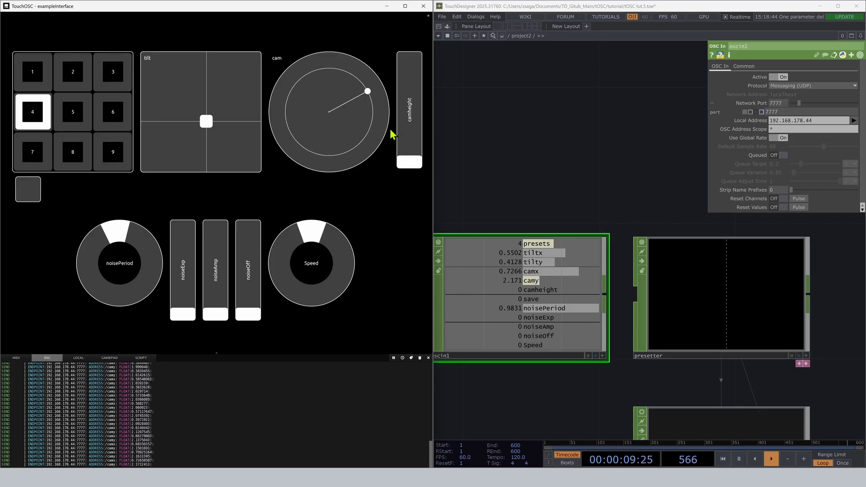
{"action": "left_click_drag", "start_coordinate": [416, 166], "coordinate": [411, 176]}
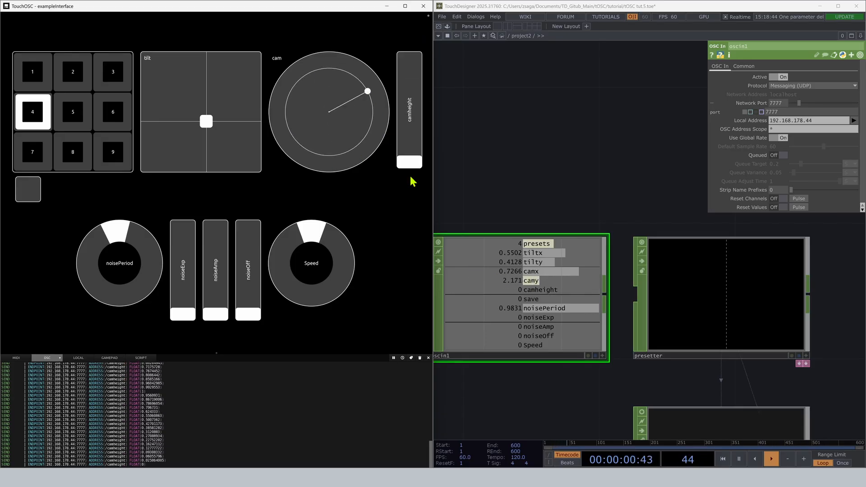
{"action": "left_click", "coordinate": [29, 195]}
Set noisePeriod to about 1.16, noiseExp to 0.43, noiseAmp to 0.32, noiseOff to 0.34 and Speed to 0.39.
{"action": "left_click_drag", "start_coordinate": [111, 266], "coordinate": [217, 294]}
{"action": "left_click", "coordinate": [194, 278]}
{"action": "left_click", "coordinate": [216, 289]}
{"action": "left_click", "coordinate": [249, 287]}
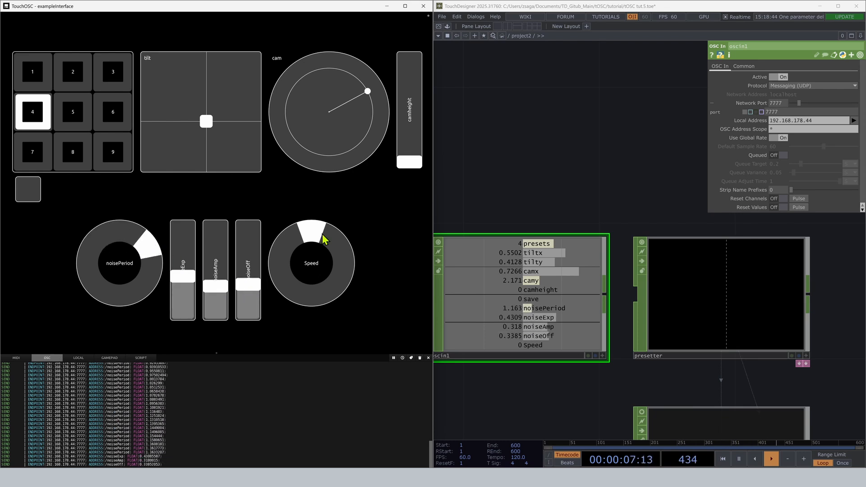
{"action": "left_click_drag", "start_coordinate": [324, 239], "coordinate": [336, 290]}
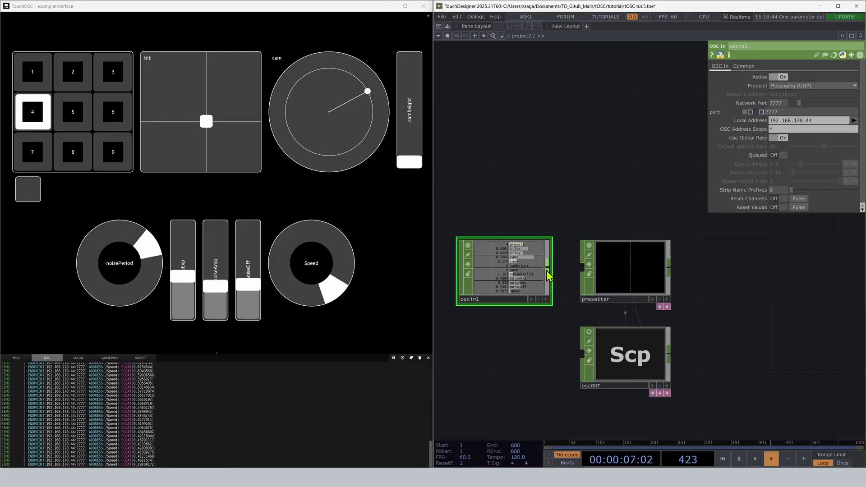
Switch to TouchDesigner and assign oscin1 as the presetter's Input CHOP instead of wiring the two operators.
{"action": "left_click_drag", "start_coordinate": [547, 269], "coordinate": [581, 271]}
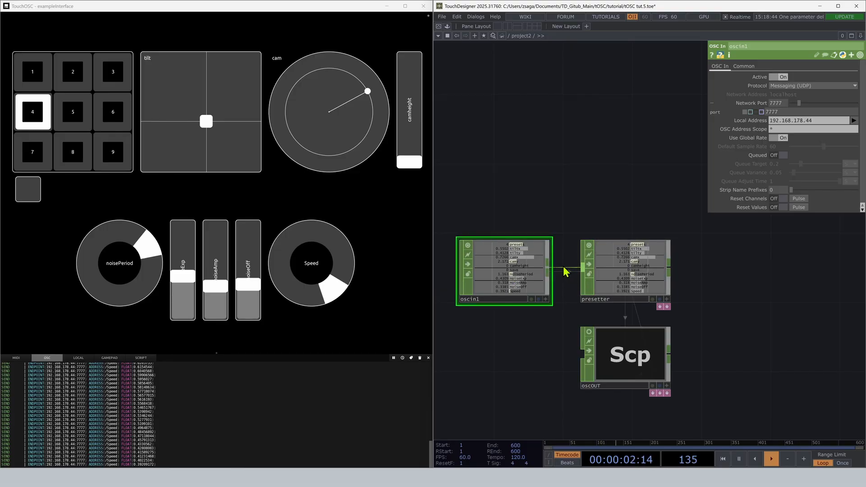
{"action": "left_click", "coordinate": [612, 284]}
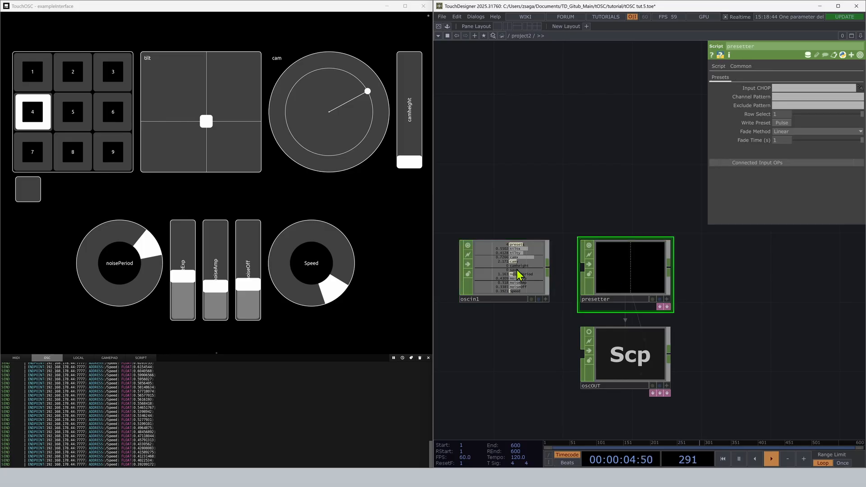
{"action": "left_click_drag", "start_coordinate": [519, 275], "coordinate": [802, 88]}
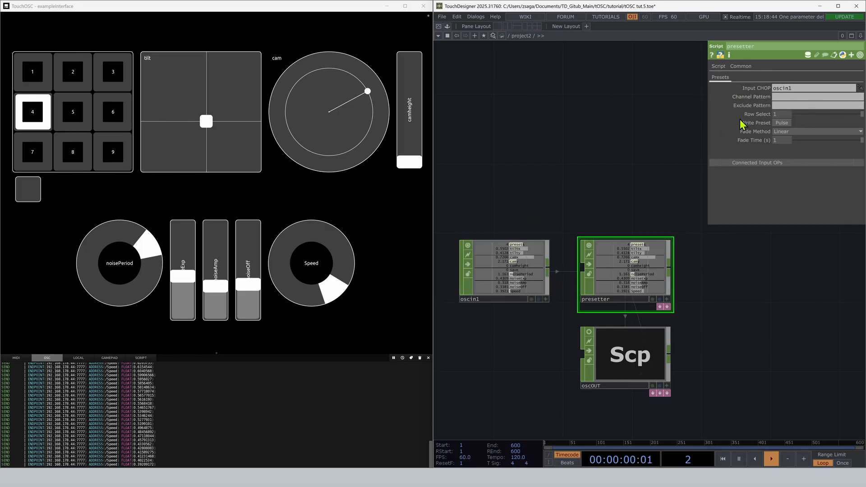
Set the presetter's Channel Pattern to noise* and reveal its docked presets table.
{"action": "left_click", "coordinate": [775, 97]}
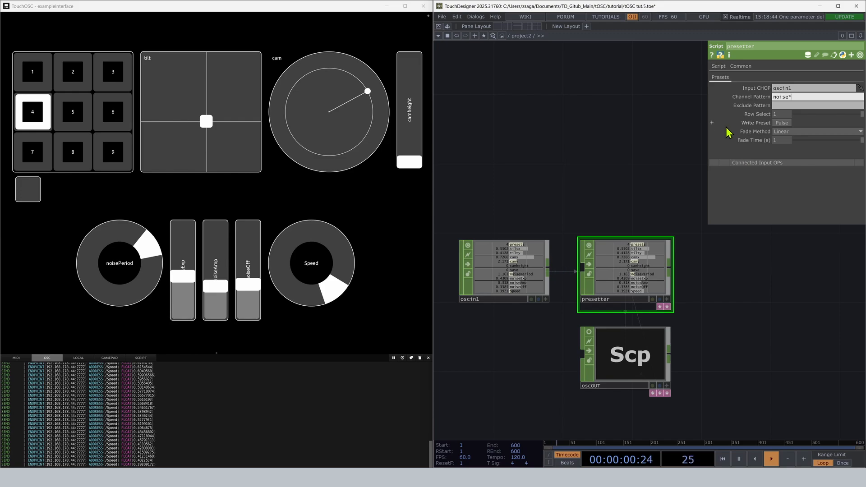
{"action": "key", "text": "Return"}
{"action": "left_click", "coordinate": [665, 308]}
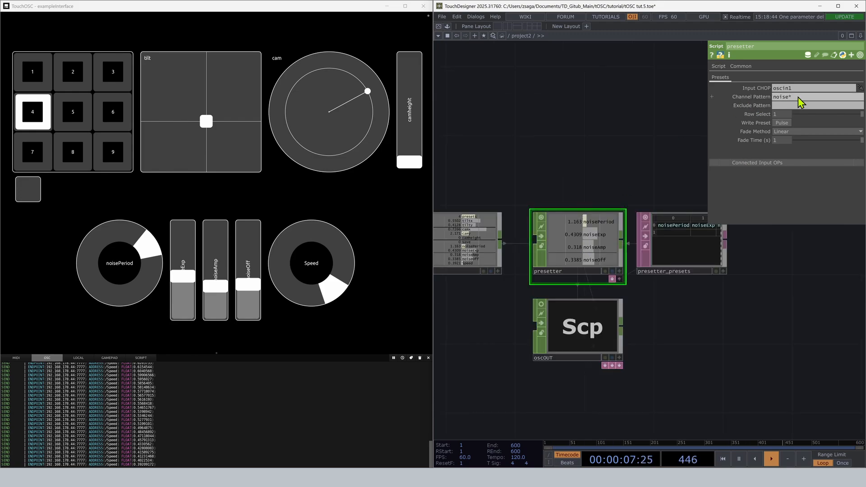
Clear the presetter's Channel Pattern and set its Exclude Pattern to "presets save".
{"action": "left_click", "coordinate": [780, 98]}
{"action": "key", "text": "BackSpace"}
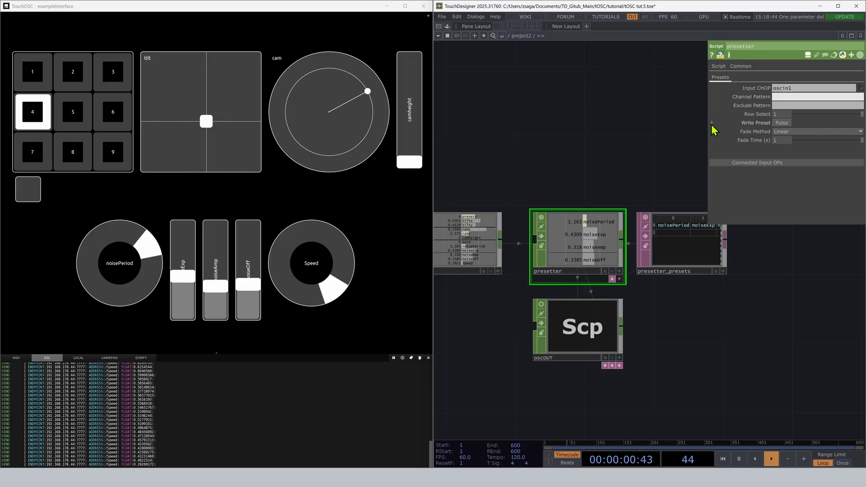
{"action": "key", "text": "Return"}
{"action": "left_click_drag", "start_coordinate": [506, 228], "coordinate": [538, 224]}
{"action": "scroll", "coordinate": [503, 223], "scroll_direction": "up", "scroll_amount": 3}
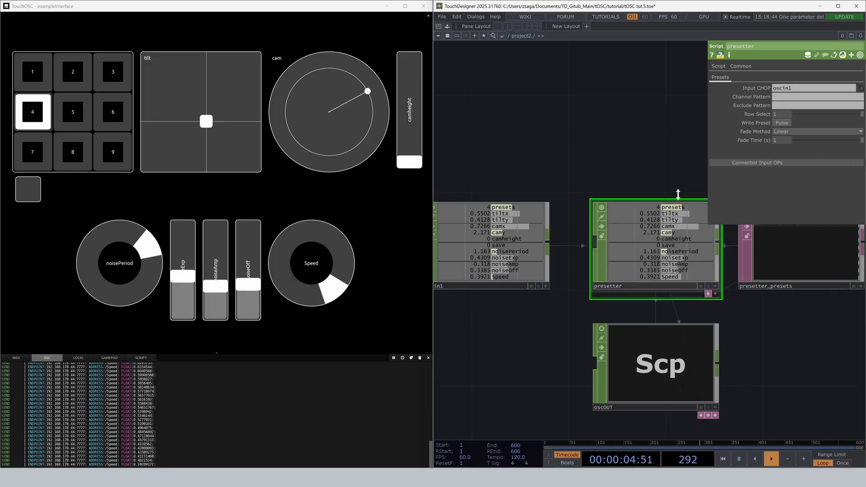
{"action": "left_click", "coordinate": [784, 106]}
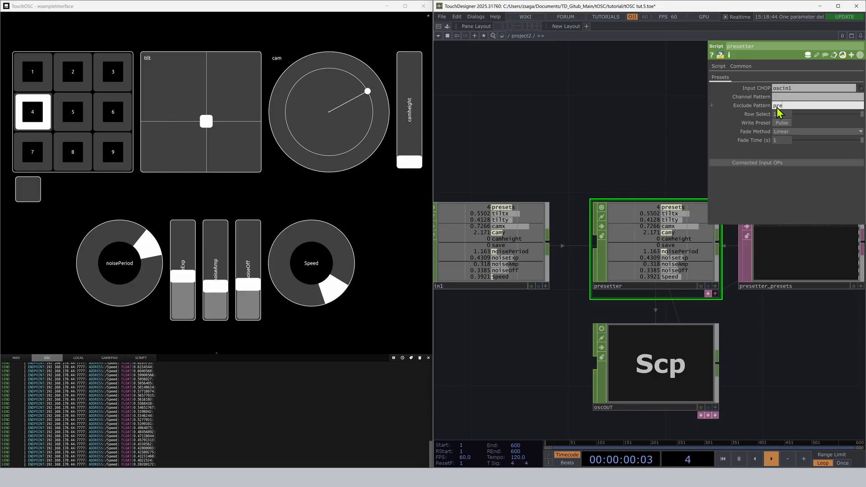
{"action": "type", "text": "presets save"}
{"action": "key", "text": "Return"}
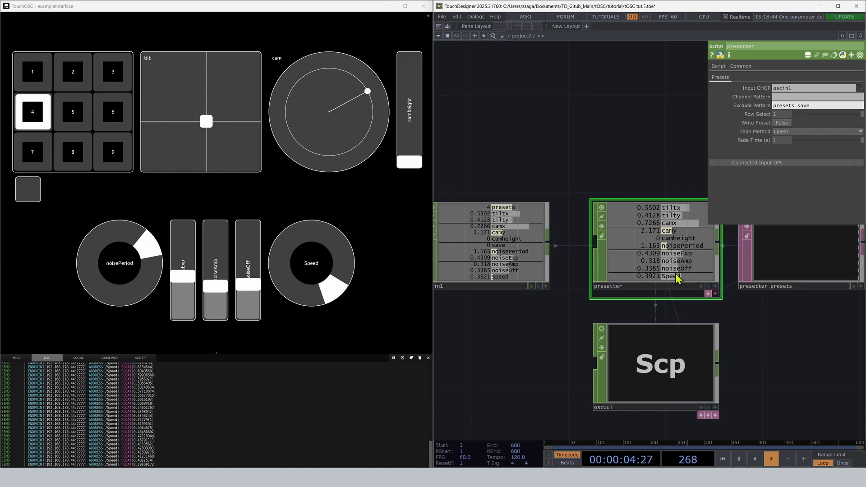
Link the presetter's Row Select to oscin1's presets channel and its Write Preset to the save channel.
{"action": "left_click_drag", "start_coordinate": [649, 164], "coordinate": [585, 115]}
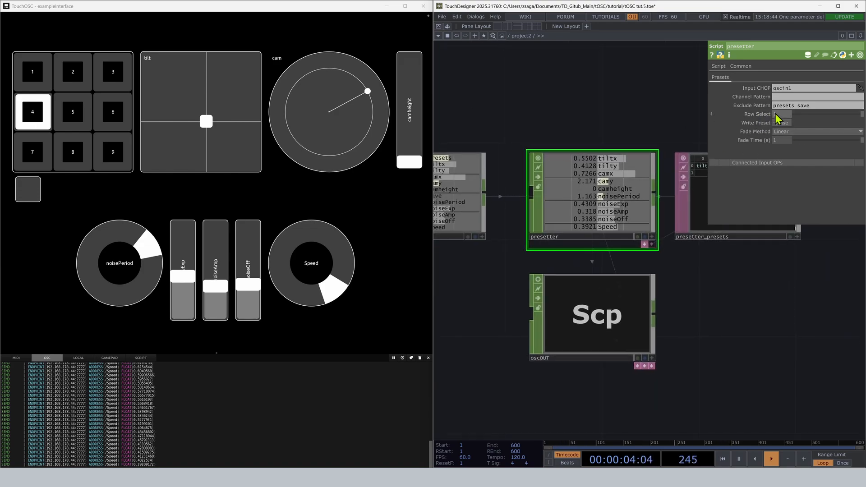
{"action": "left_click_drag", "start_coordinate": [602, 122], "coordinate": [619, 124]}
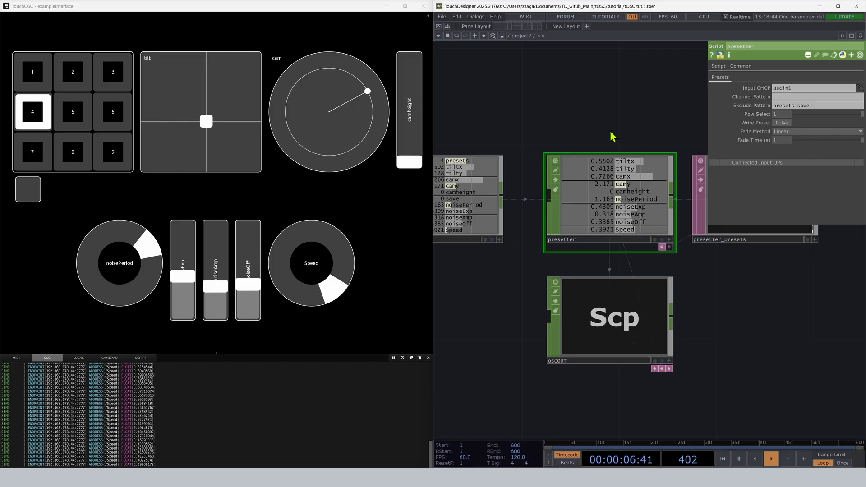
{"action": "left_click", "coordinate": [499, 240]}
{"action": "left_click_drag", "start_coordinate": [452, 159], "coordinate": [783, 115]}
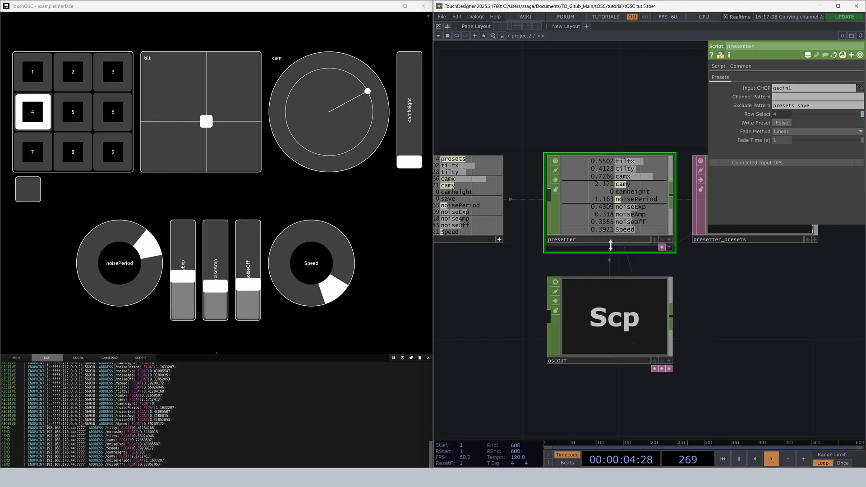
{"action": "left_click_drag", "start_coordinate": [456, 198], "coordinate": [779, 123]}
Compare the Trigger and Fade Time parameters of oscOUT with the presetter's Row Select and Fade Time.
{"action": "left_click", "coordinate": [576, 321]}
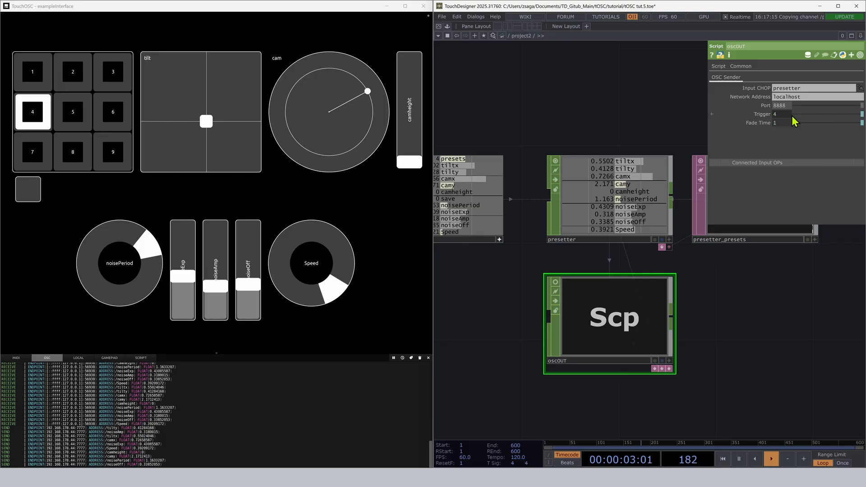
{"action": "left_click", "coordinate": [616, 213]}
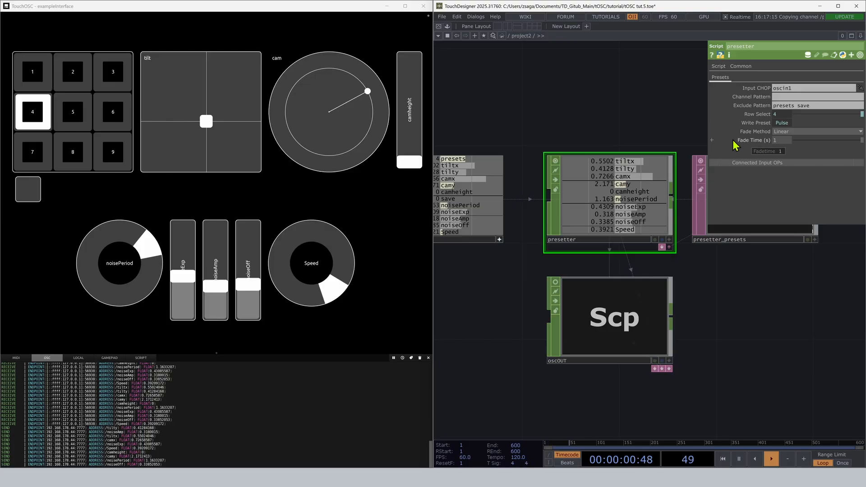
{"action": "left_click", "coordinate": [604, 326]}
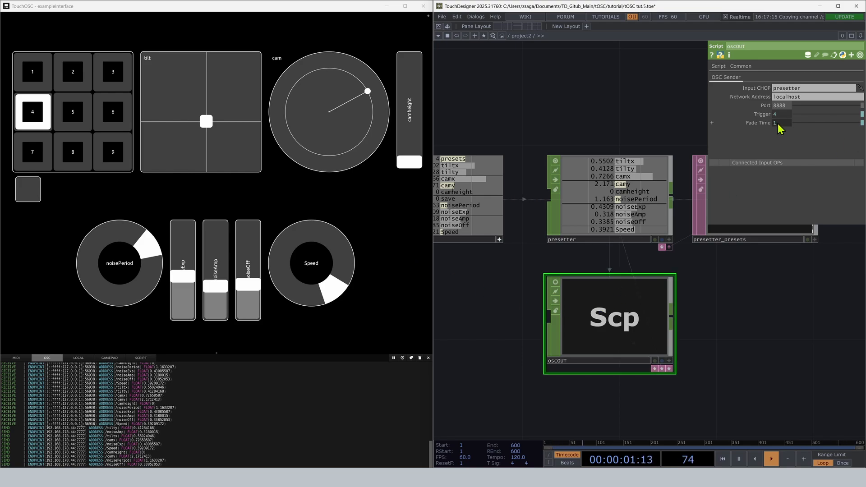
{"action": "left_click", "coordinate": [623, 226]}
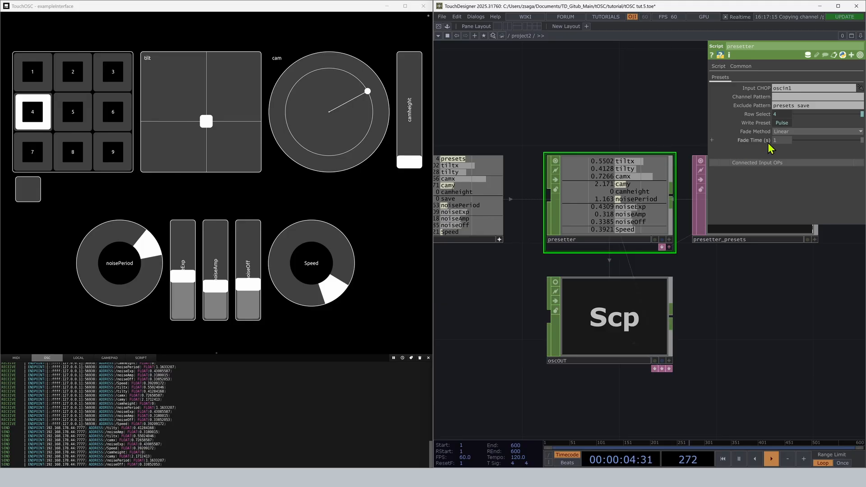
Check base1's custom parameters and assign presetter as the remapper's Input CHOP.
{"action": "left_click_drag", "start_coordinate": [633, 117], "coordinate": [596, 162]}
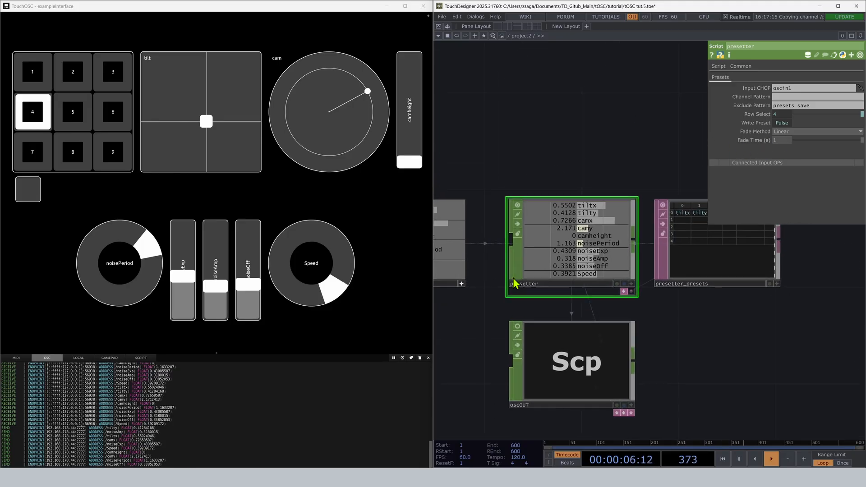
{"action": "scroll", "coordinate": [513, 228], "scroll_direction": "down", "scroll_amount": 5}
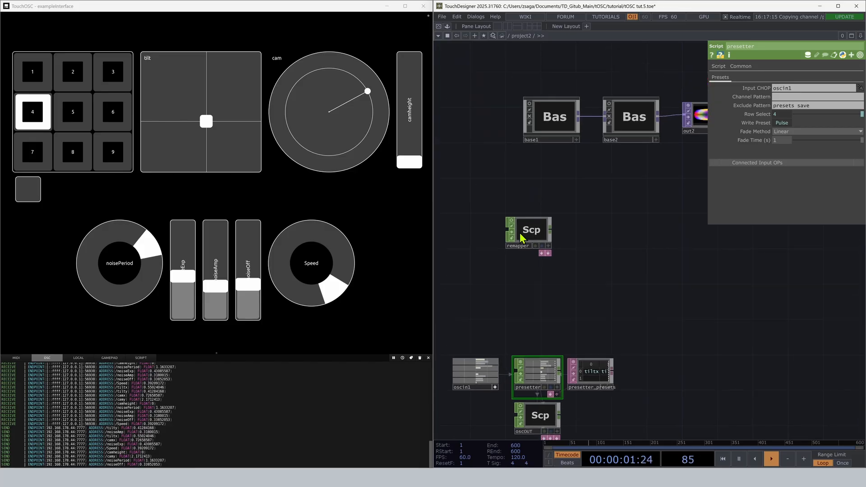
{"action": "left_click_drag", "start_coordinate": [522, 239], "coordinate": [510, 193]}
{"action": "left_click", "coordinate": [554, 118]}
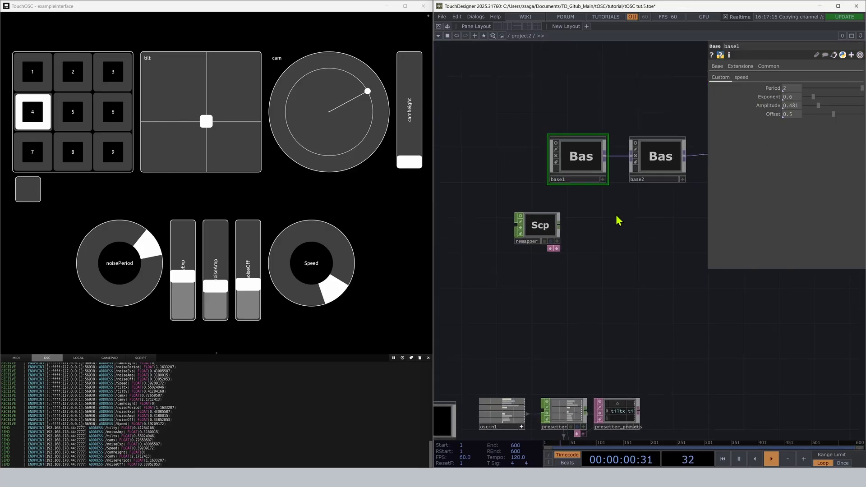
{"action": "left_click", "coordinate": [544, 235]}
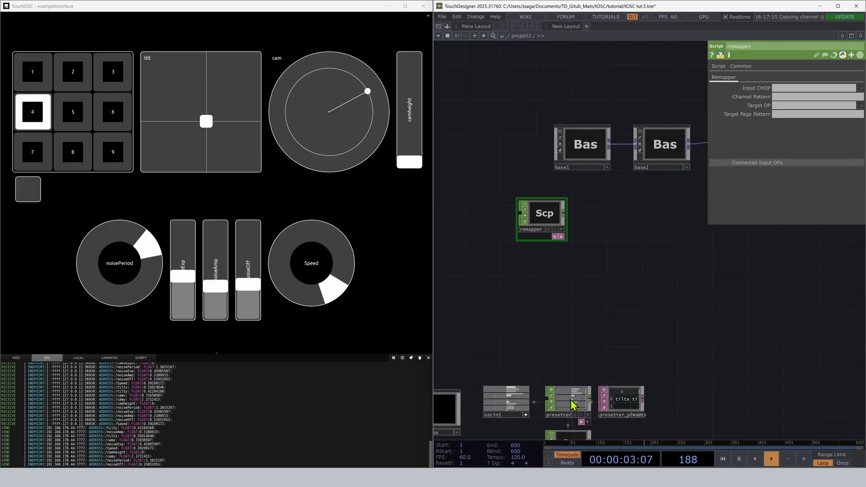
{"action": "left_click_drag", "start_coordinate": [570, 399], "coordinate": [772, 88]}
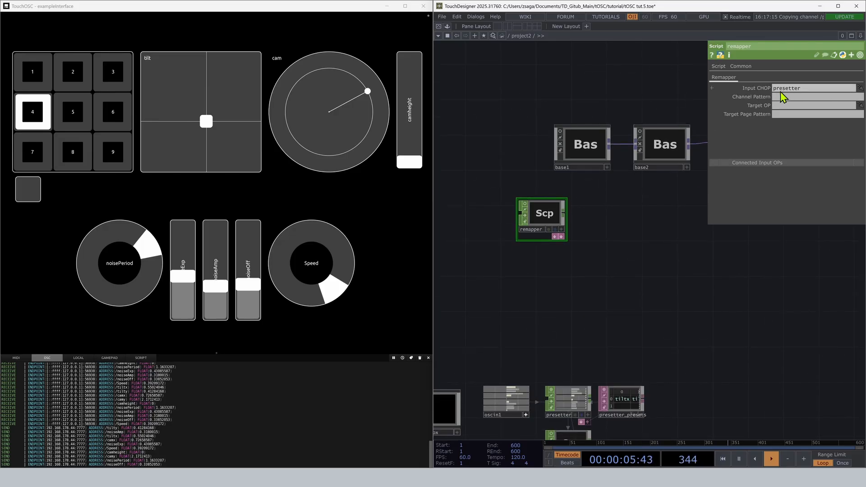
{"action": "left_click_drag", "start_coordinate": [539, 369], "coordinate": [544, 341]}
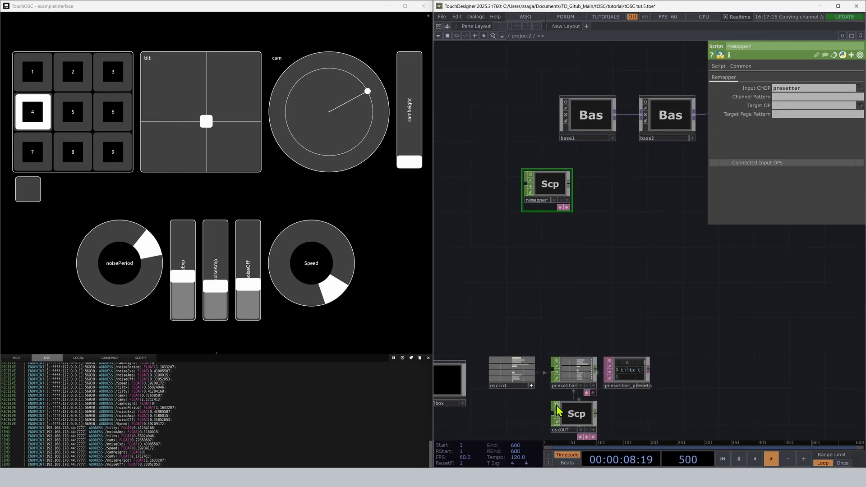
{"action": "left_click_drag", "start_coordinate": [537, 424], "coordinate": [537, 397]}
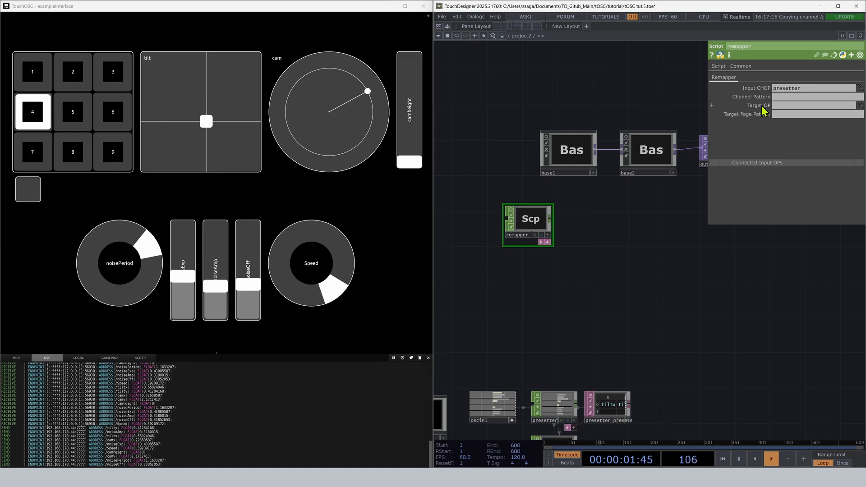
Set the remapper's Target OP to base1 and its Target Page Pattern to Custom.
{"action": "left_click_drag", "start_coordinate": [581, 159], "coordinate": [794, 105]}
{"action": "left_click", "coordinate": [581, 148]}
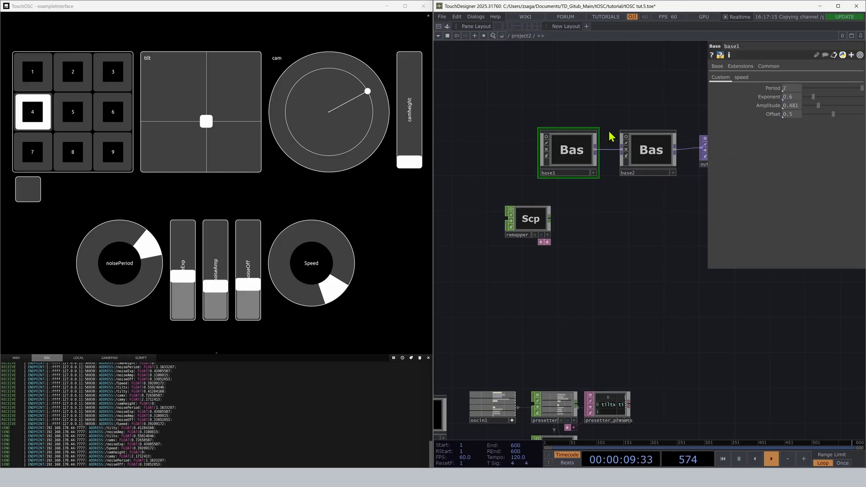
{"action": "left_click", "coordinate": [533, 219]}
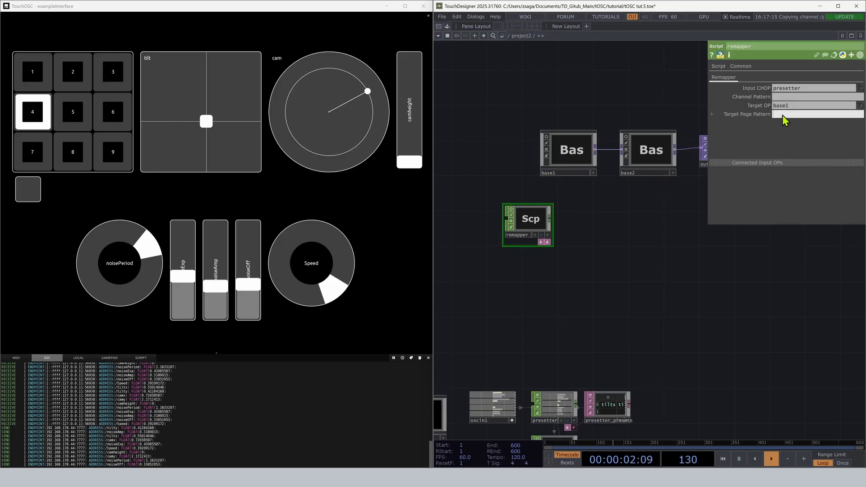
{"action": "left_click", "coordinate": [782, 115]}
{"action": "type", "text": "Custom"}
{"action": "key", "text": "Return"}
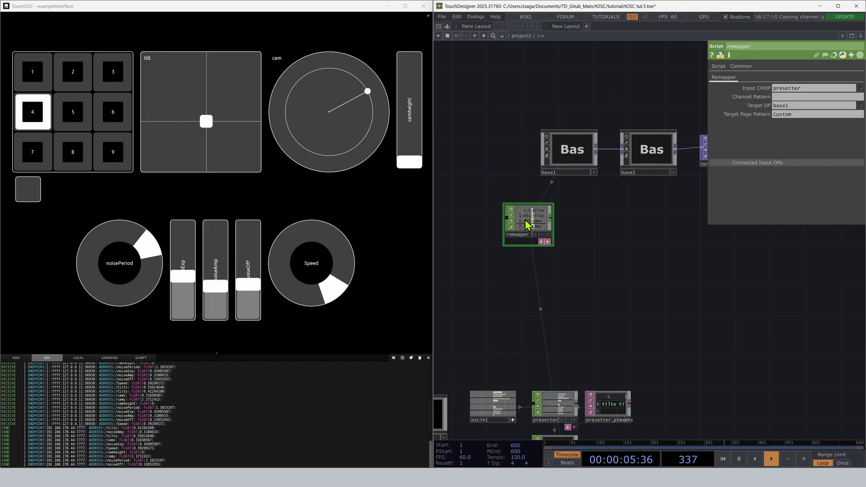
Set the remapper's Channel Pattern to noise* and check the remapped parameters on base1's Custom page.
{"action": "left_click", "coordinate": [786, 97]}
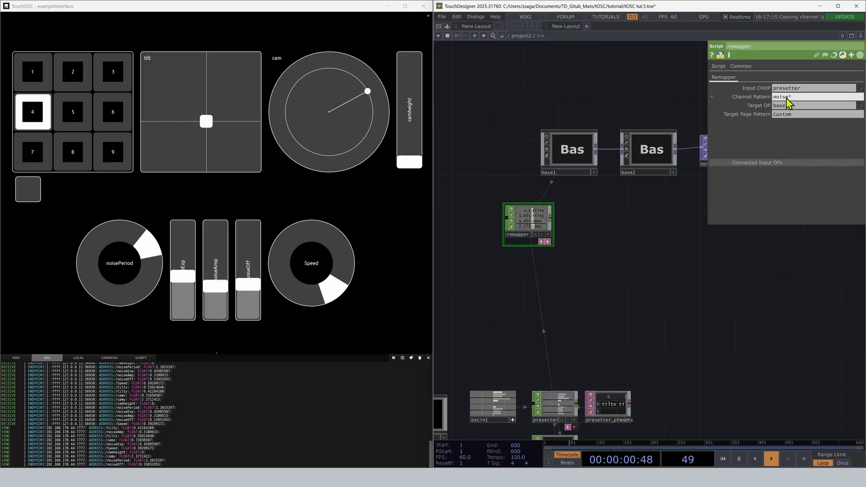
{"action": "type", "text": "noise*"}
{"action": "key", "text": "Return"}
{"action": "scroll", "coordinate": [527, 215], "scroll_direction": "up", "scroll_amount": 2}
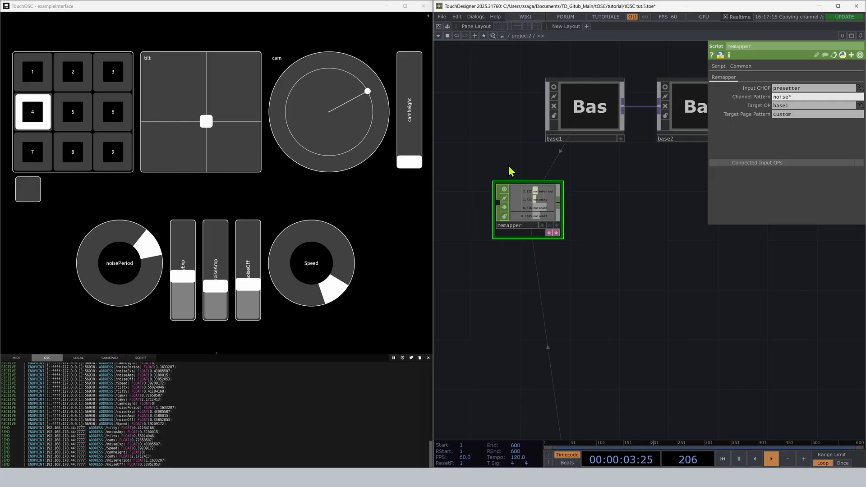
{"action": "scroll", "coordinate": [510, 171], "scroll_direction": "up", "scroll_amount": 3}
{"action": "left_click", "coordinate": [617, 82]}
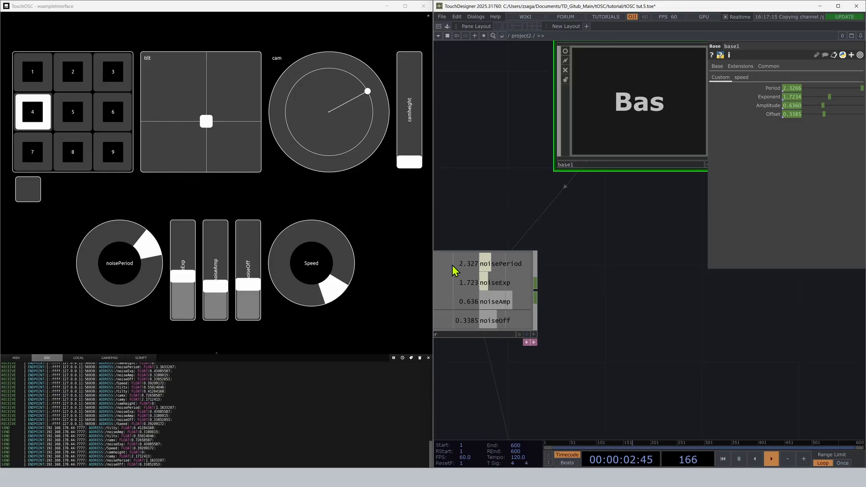
Check base1's speed page, then duplicate the noise remapper and place the copy beneath base1.
{"action": "left_click", "coordinate": [743, 78]}
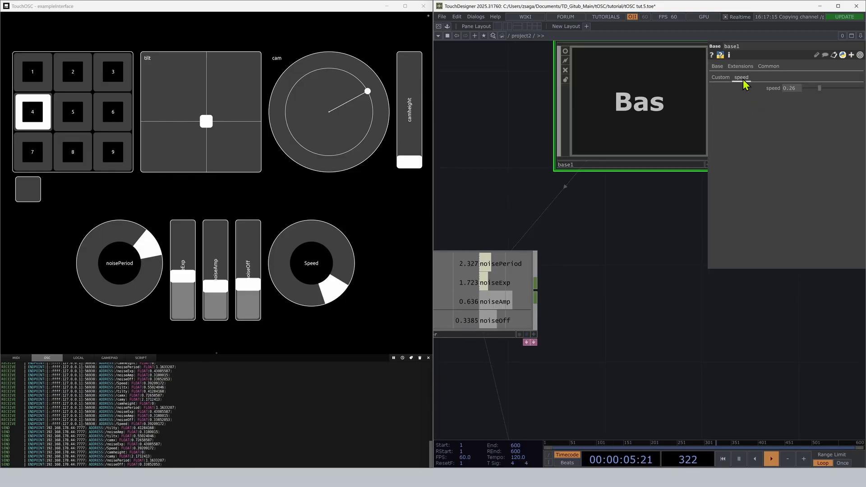
{"action": "left_click_drag", "start_coordinate": [619, 261], "coordinate": [645, 199]}
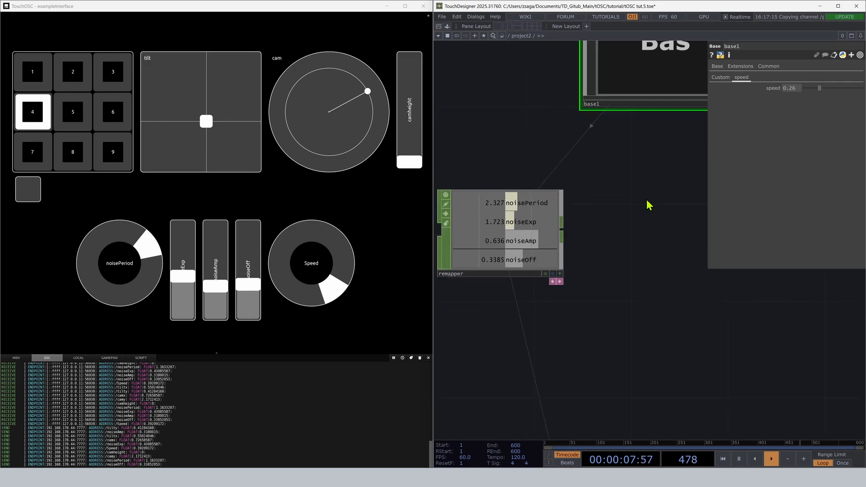
{"action": "left_click", "coordinate": [490, 233]}
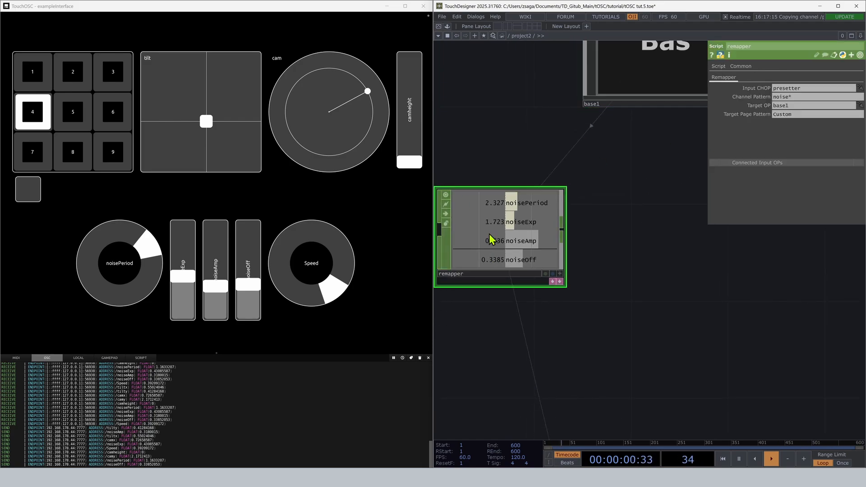
{"action": "key", "text": "ctrl+c"}
{"action": "key", "text": "ctrl+v"}
{"action": "left_click_drag", "start_coordinate": [515, 292], "coordinate": [628, 173]}
{"action": "scroll", "coordinate": [628, 173], "scroll_direction": "down", "scroll_amount": 3}
{"action": "left_click_drag", "start_coordinate": [544, 237], "coordinate": [526, 241]}
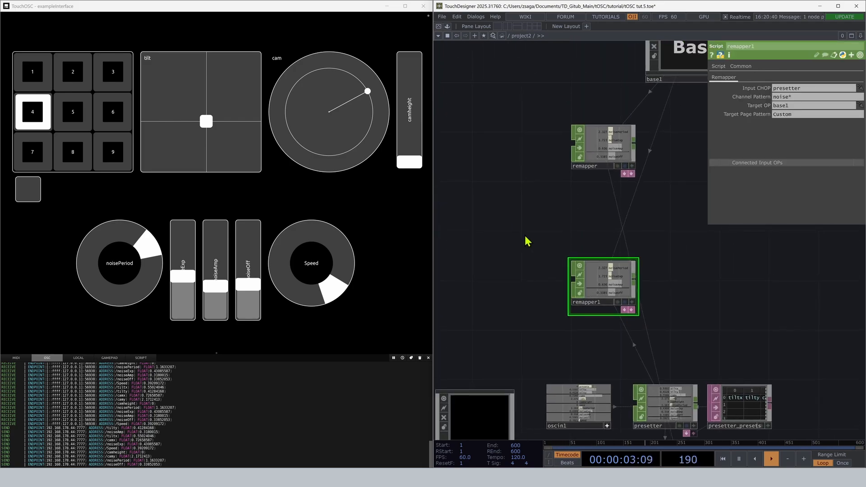
{"action": "left_click_drag", "start_coordinate": [602, 274], "coordinate": [689, 175]}
{"action": "left_click_drag", "start_coordinate": [563, 289], "coordinate": [414, 319]}
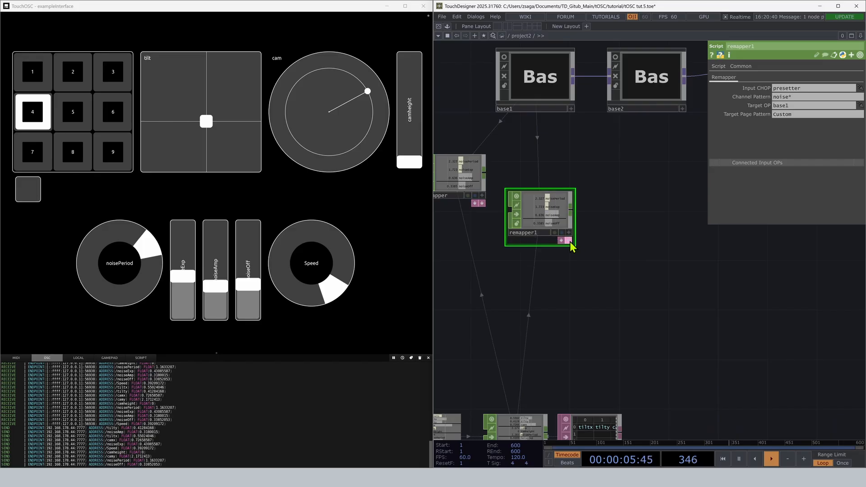
Expand remapper1's docked export table and set its Target Page Pattern to speed.
{"action": "left_click", "coordinate": [568, 240]}
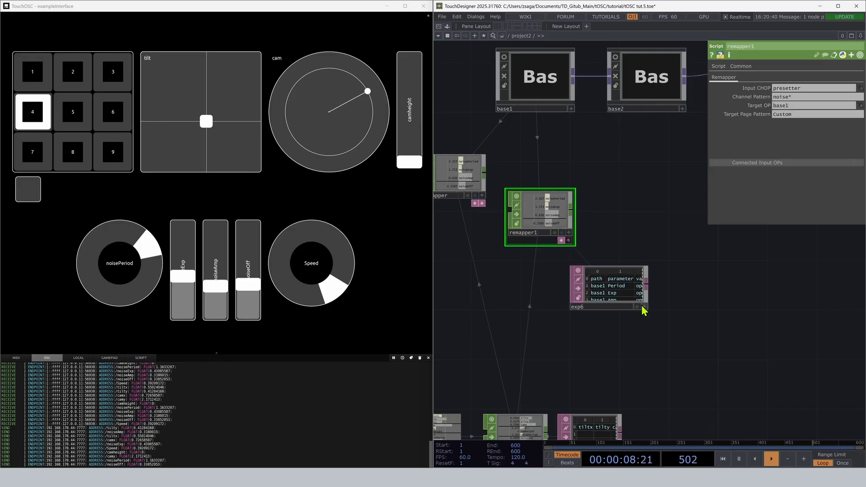
{"action": "left_click_drag", "start_coordinate": [513, 284], "coordinate": [535, 304]}
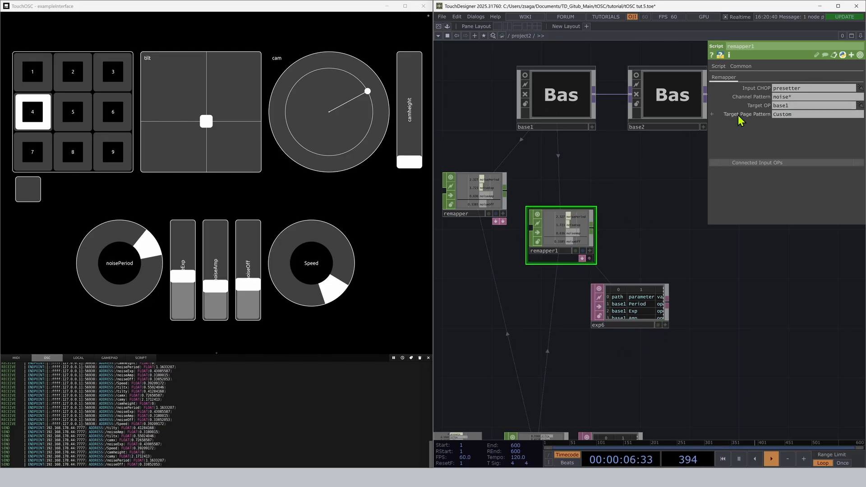
{"action": "left_click", "coordinate": [578, 88]}
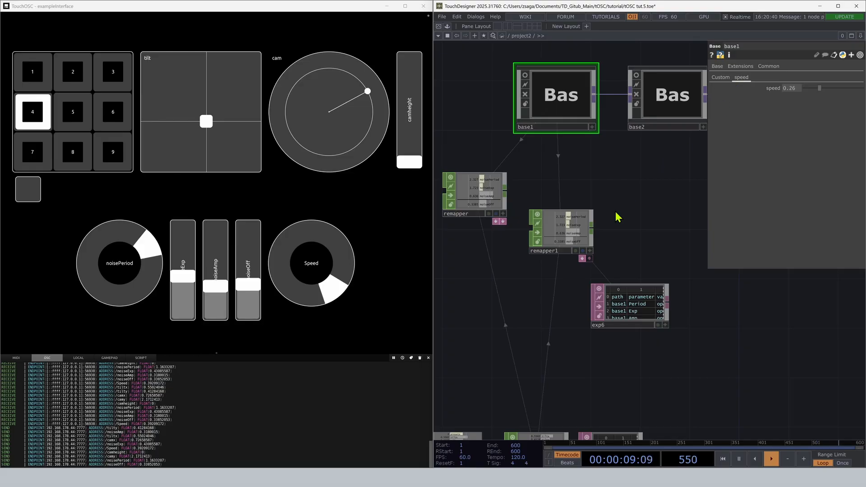
{"action": "left_click", "coordinate": [564, 231]}
{"action": "left_click", "coordinate": [794, 113]}
{"action": "type", "text": "speed"}
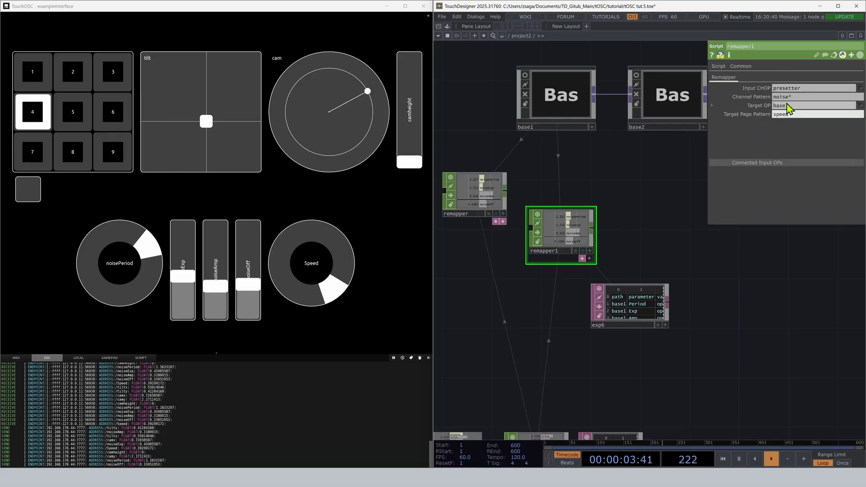
Set remapper1's Channel Pattern to Speed.
{"action": "left_click_drag", "start_coordinate": [797, 97], "coordinate": [733, 99]}
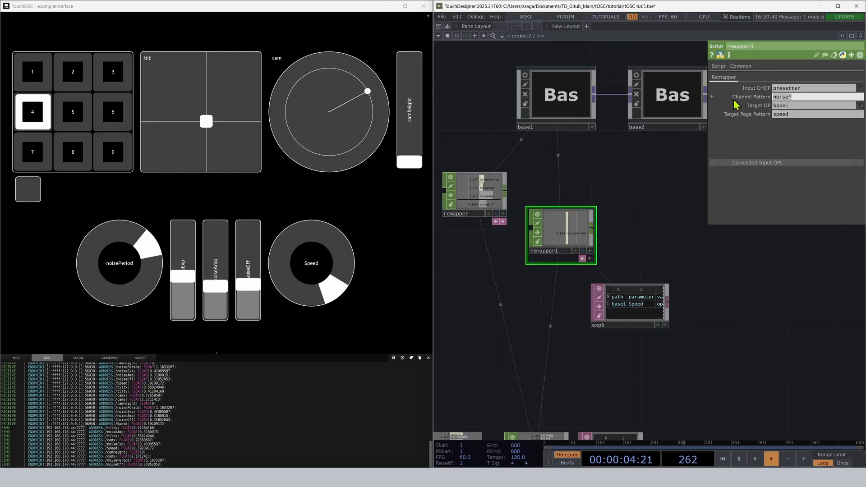
{"action": "type", "text": "speed"}
{"action": "key", "text": "Return"}
{"action": "key", "text": "BackSpace"}
{"action": "type", "text": "S"}
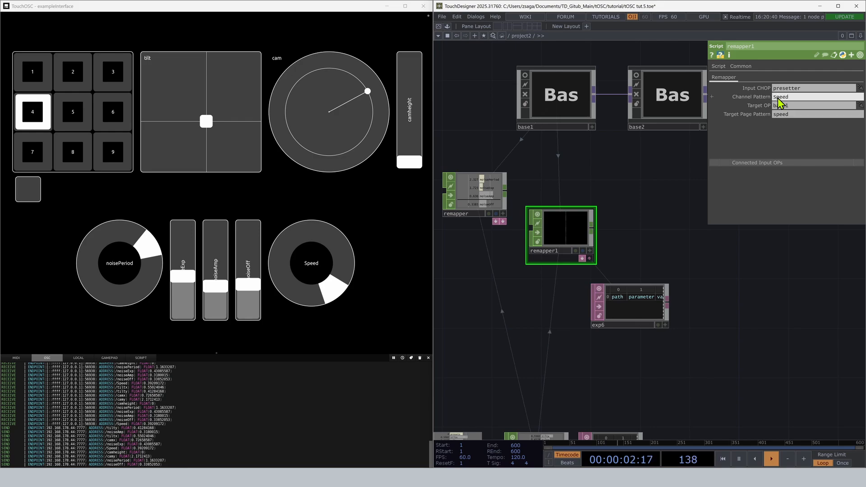
{"action": "key", "text": "Return"}
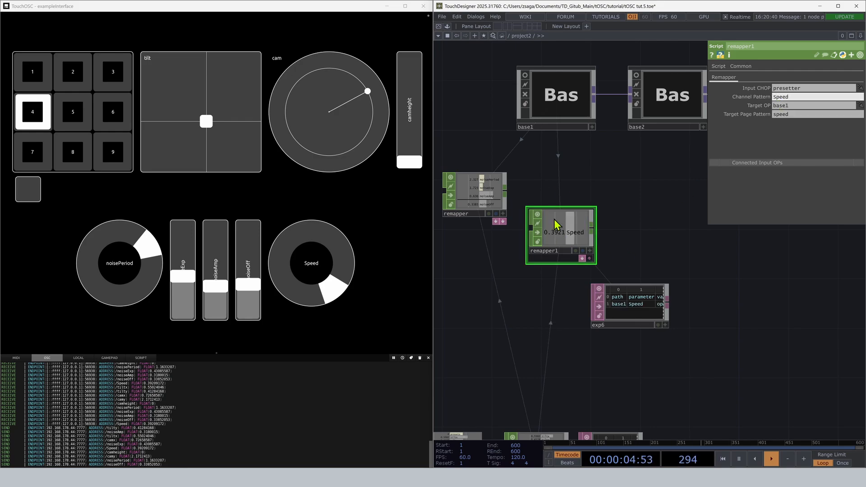
Line up remapper1 beneath base1 and activate its table's export to base1's speed parameter.
{"action": "left_click_drag", "start_coordinate": [555, 224], "coordinate": [568, 199]}
{"action": "left_click", "coordinate": [573, 81]}
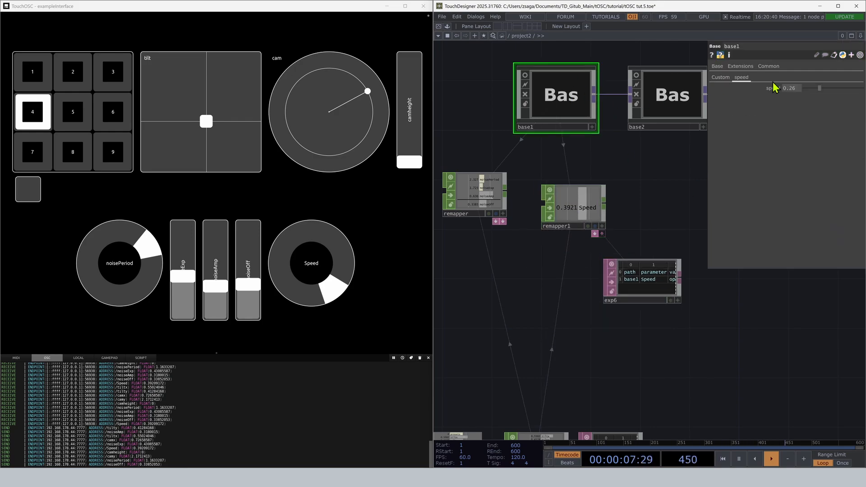
{"action": "left_click", "coordinate": [669, 305]}
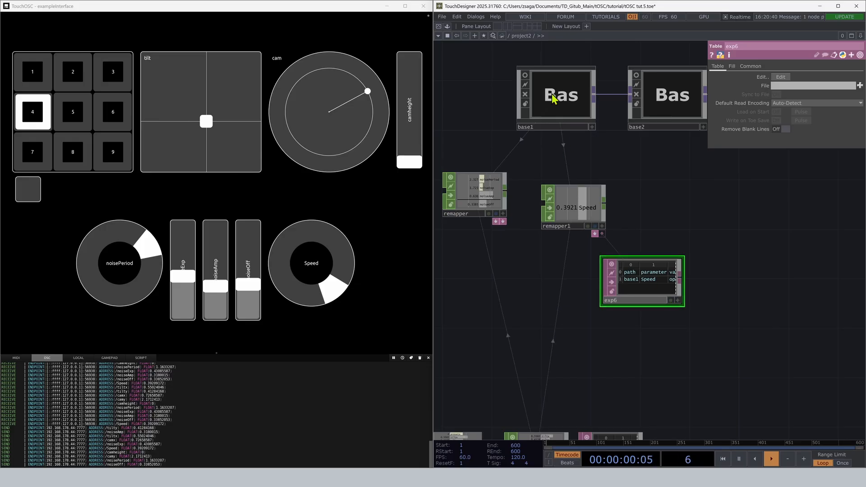
{"action": "left_click", "coordinate": [555, 96]}
{"action": "left_click", "coordinate": [671, 301]}
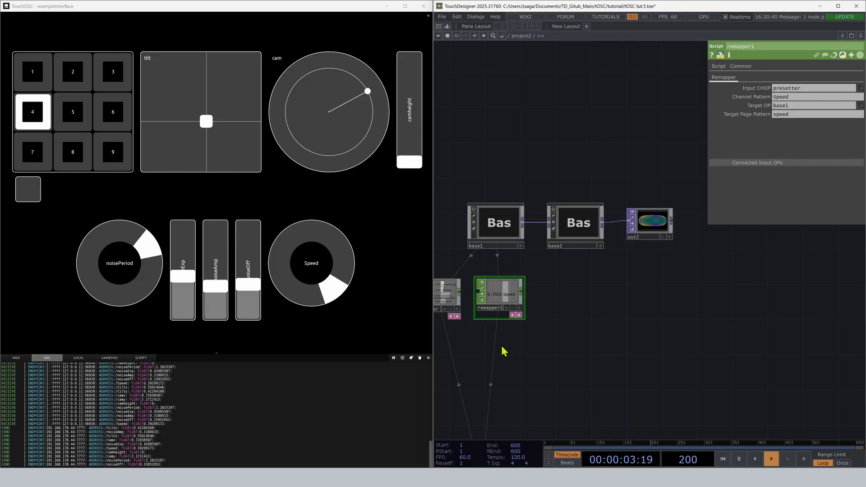
Duplicate remapper1, place the copy beneath base2, and assign base2 as its Target OP.
{"action": "key", "text": "ctrl+c"}
{"action": "key", "text": "ctrl+v"}
{"action": "left_click_drag", "start_coordinate": [502, 391], "coordinate": [590, 287]}
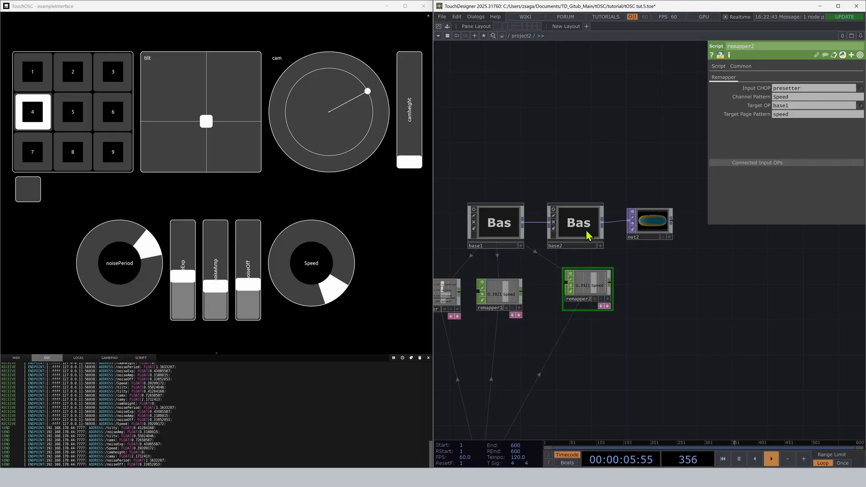
{"action": "left_click", "coordinate": [581, 225]}
{"action": "left_click", "coordinate": [594, 283]}
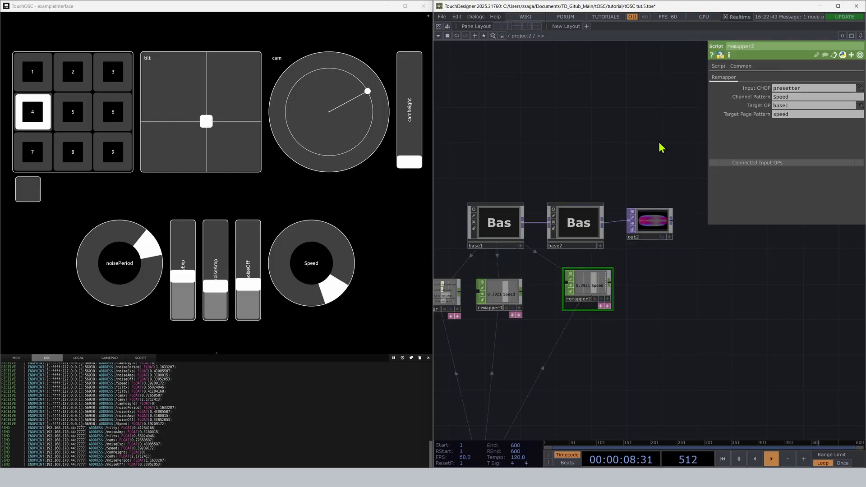
{"action": "left_click_drag", "start_coordinate": [580, 222], "coordinate": [801, 112]}
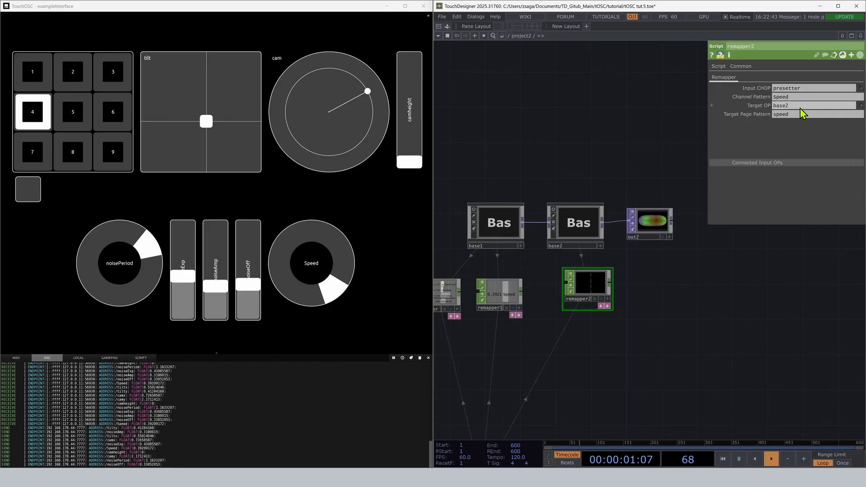
{"action": "left_click_drag", "start_coordinate": [664, 143], "coordinate": [678, 123]}
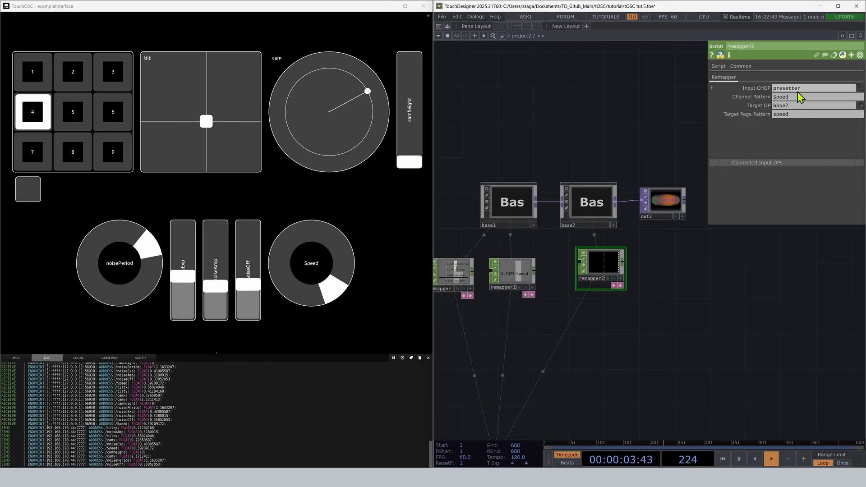
Set remapper2's Channel Pattern to cam* and its Target Page Pattern to Xform.
{"action": "left_click", "coordinate": [797, 97]}
{"action": "type", "text": "cam"}
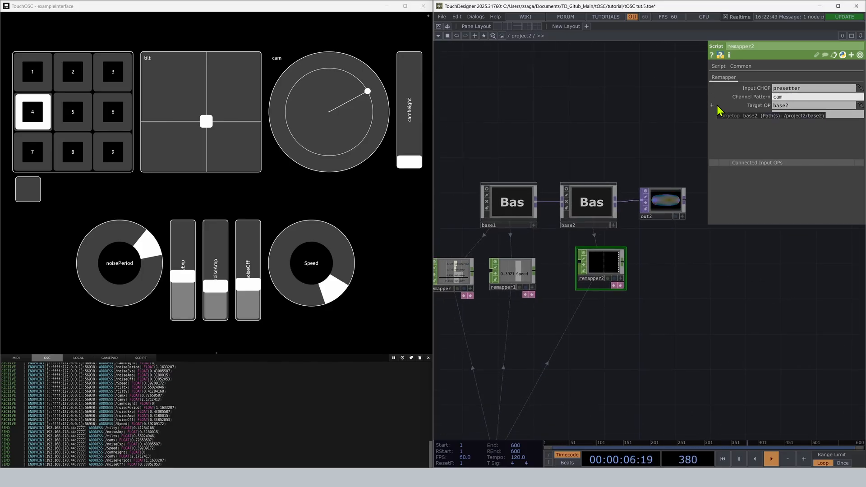
{"action": "type", "text": "*"}
{"action": "key", "text": "Return"}
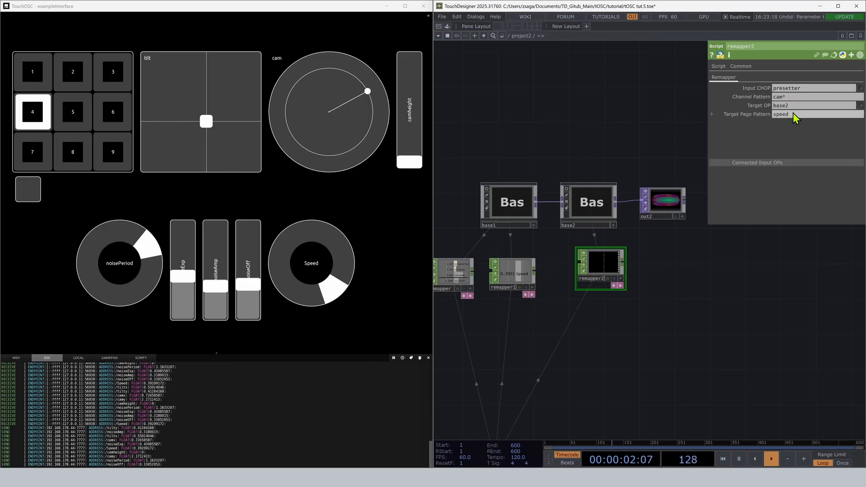
{"action": "left_click", "coordinate": [795, 113]}
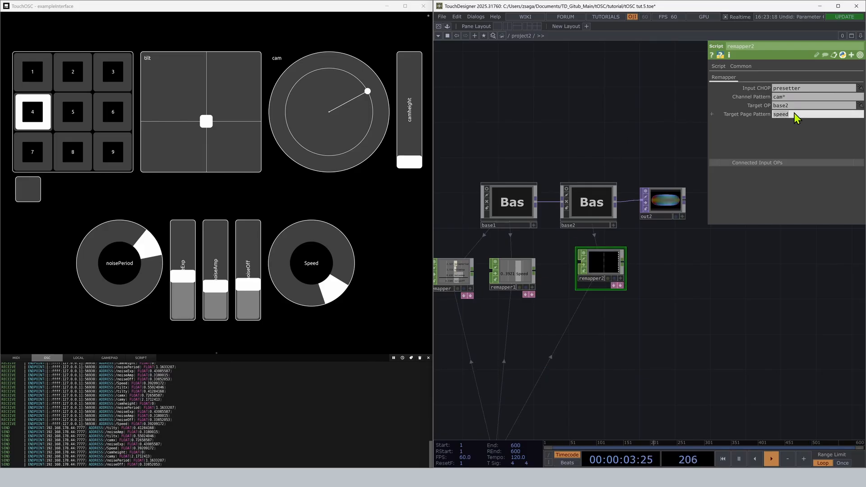
{"action": "type", "text": "Xform"}
{"action": "key", "text": "Return"}
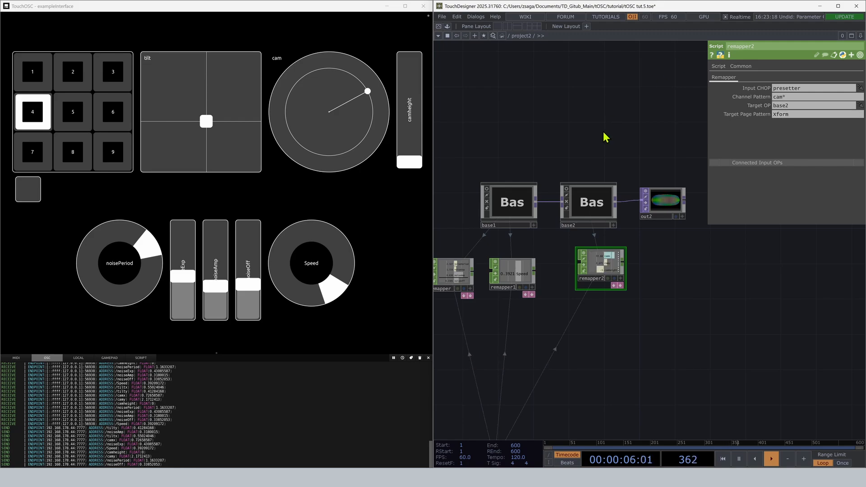
Activate the export in remapper2's docked table to drive base2's Xform parameters, then collapse the table.
{"action": "left_click", "coordinate": [620, 285]}
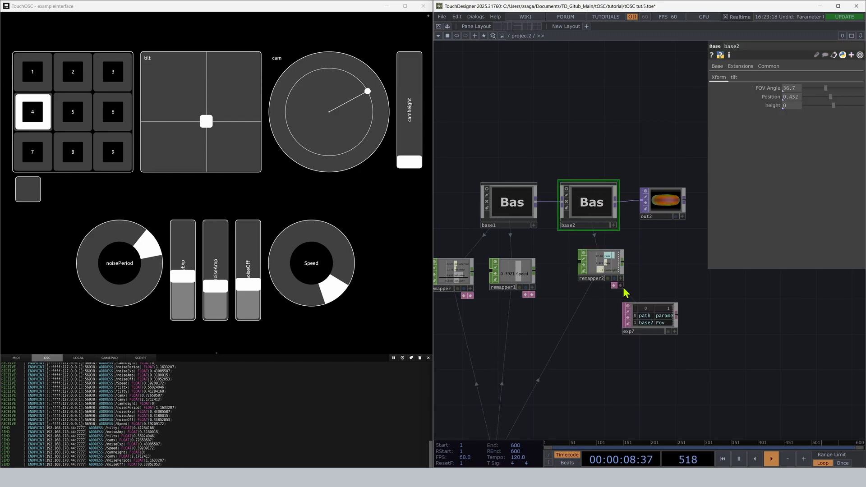
{"action": "left_click", "coordinate": [669, 332]}
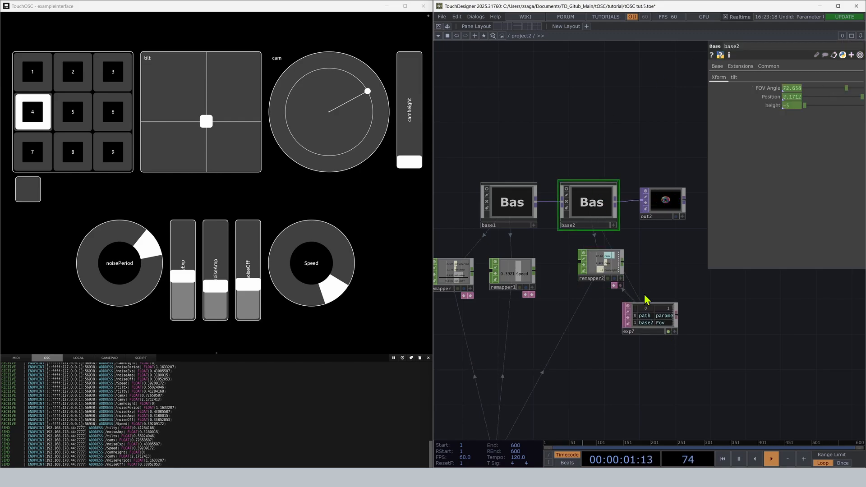
{"action": "left_click", "coordinate": [620, 285]}
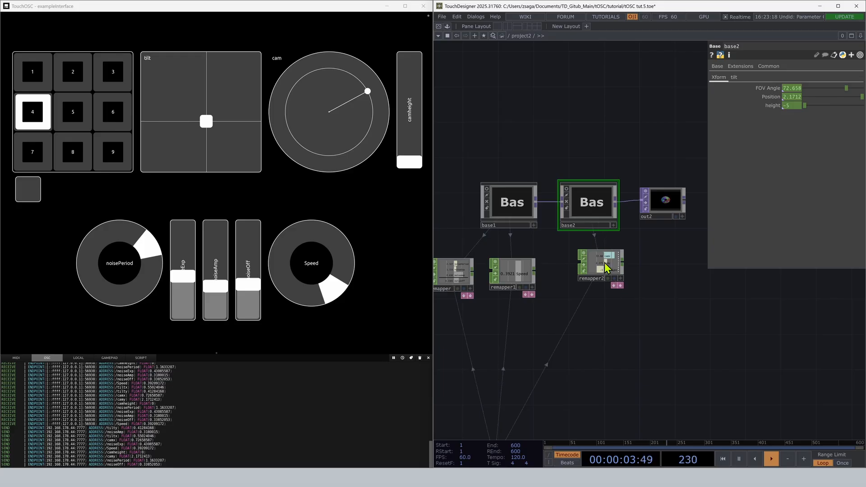
Duplicate remapper2 and place the copy below it in the network.
{"action": "left_click", "coordinate": [607, 267]}
{"action": "key", "text": "ctrl+c"}
{"action": "key", "text": "ctrl+v"}
{"action": "left_click", "coordinate": [655, 328]}
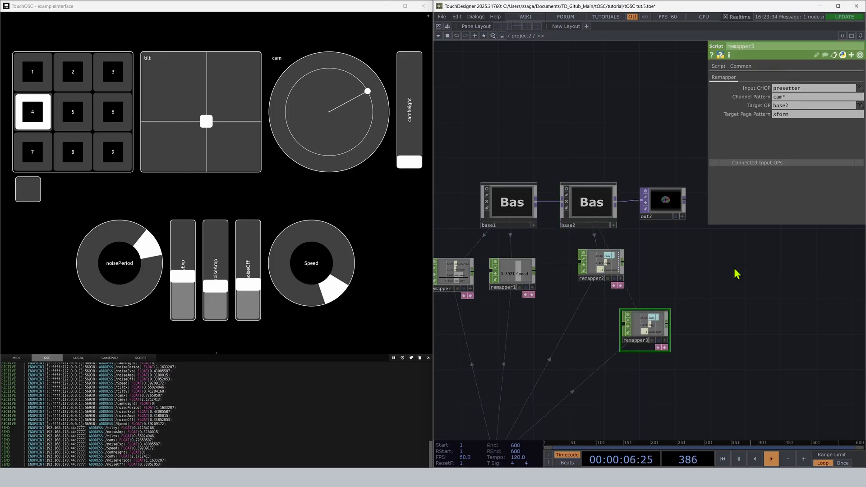
Set remapper3's Target Page Pattern to tilt and its Channel Pattern to tilt*.
{"action": "type", "text": "tilt"}
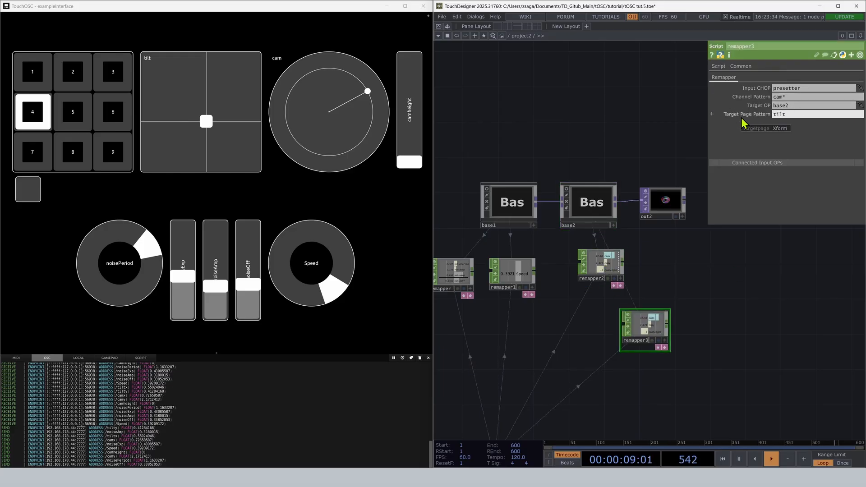
{"action": "left_click", "coordinate": [780, 97]}
{"action": "type", "text": "ti"}
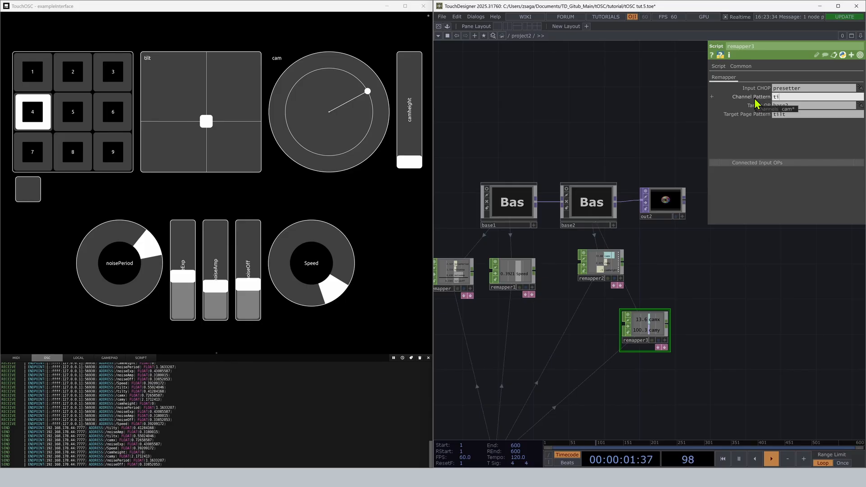
{"action": "type", "text": "lt*"}
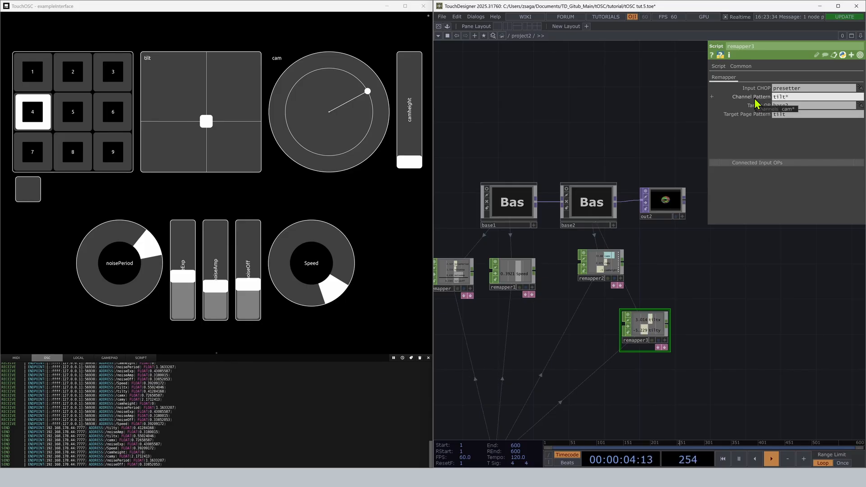
Activate remapper3's table export, collapse the table, and move remapper3 beside remapper2.
{"action": "left_click", "coordinate": [665, 348]}
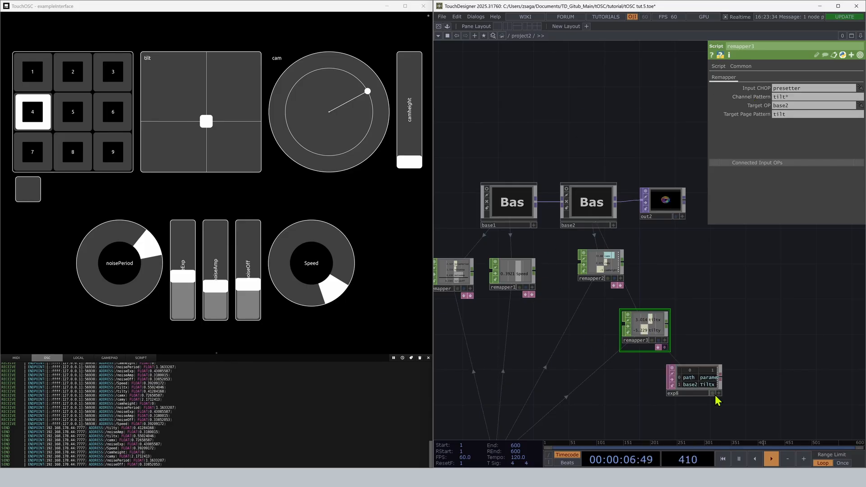
{"action": "left_click", "coordinate": [665, 347]}
{"action": "left_click_drag", "start_coordinate": [647, 339], "coordinate": [656, 275]}
Compare base2's tilt and Xform page parameters with the channels of remapper3 and remapper2.
{"action": "left_click", "coordinate": [589, 202]}
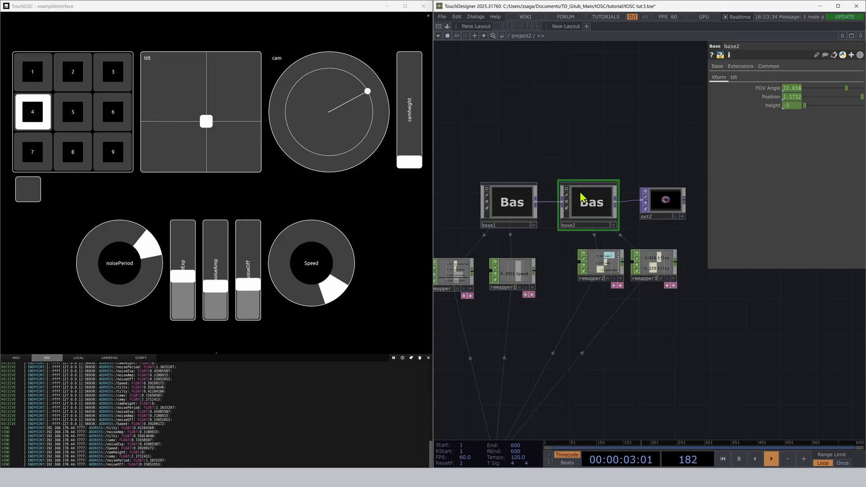
{"action": "left_click", "coordinate": [735, 78]}
{"action": "scroll", "coordinate": [635, 273], "scroll_direction": "up", "scroll_amount": 3}
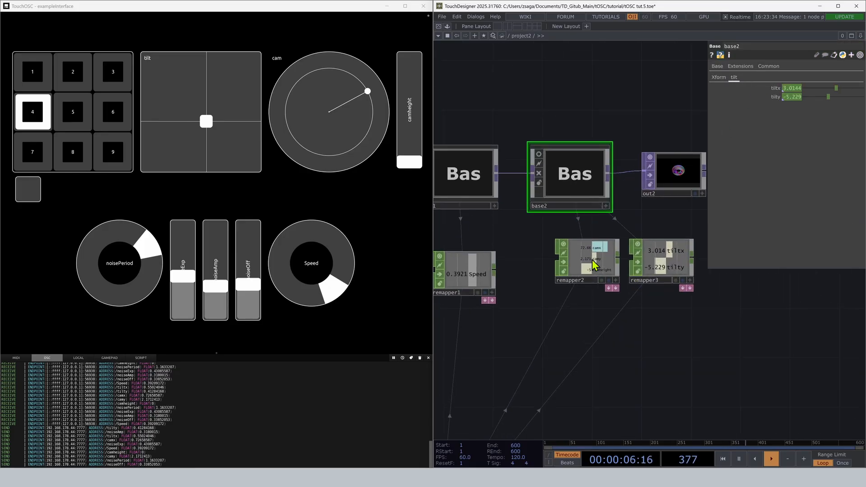
{"action": "left_click", "coordinate": [718, 77]}
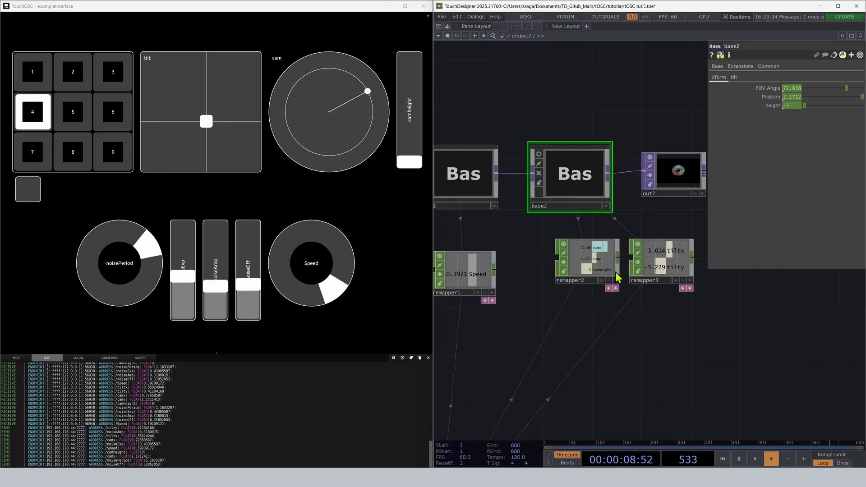
{"action": "mouse_move", "coordinate": [762, 102]}
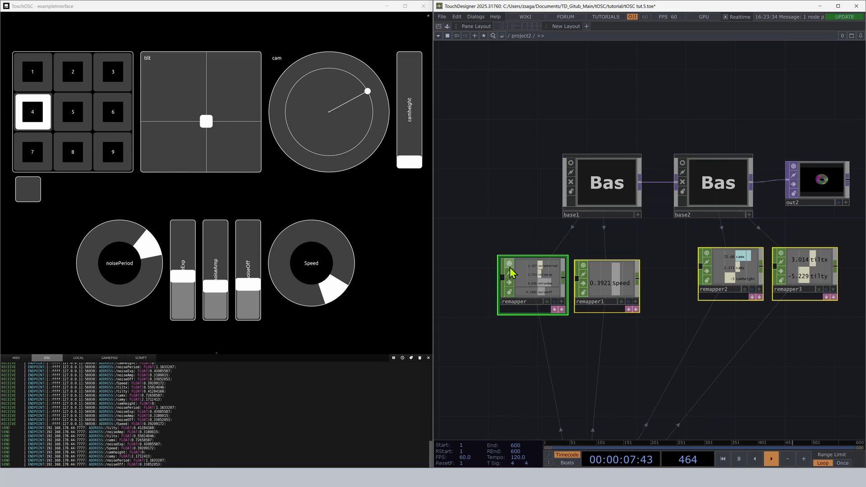
Turn off the node viewers of all four remappers.
{"action": "left_click", "coordinate": [508, 262]}
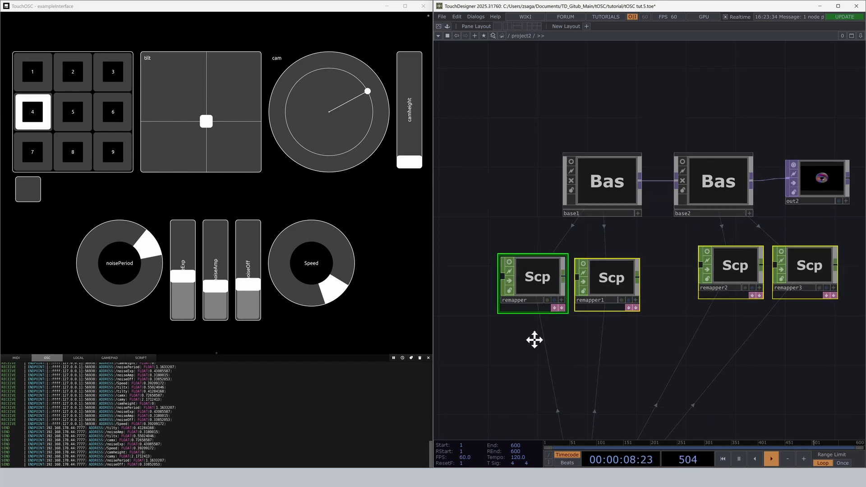
Open out2's output in a separate viewer window and place it over the network.
{"action": "left_click_drag", "start_coordinate": [535, 340], "coordinate": [514, 290]}
{"action": "left_click", "coordinate": [791, 133]}
{"action": "right_click", "coordinate": [793, 137]}
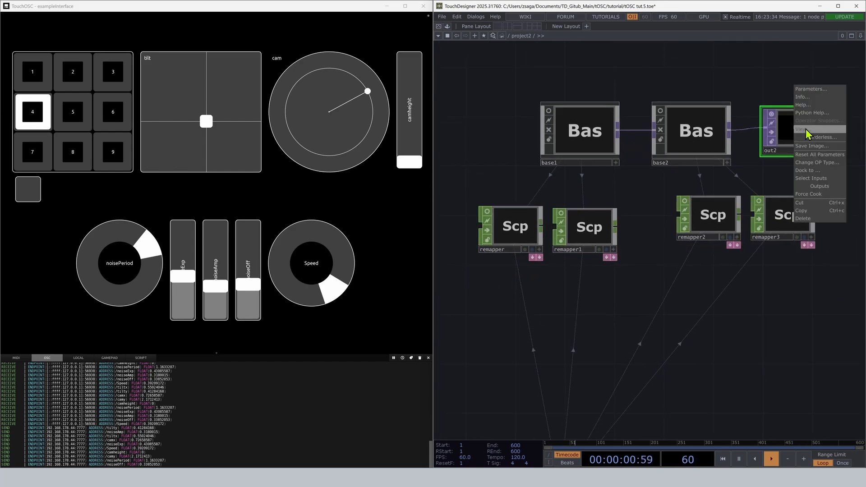
{"action": "left_click", "coordinate": [812, 133]}
{"action": "left_click_drag", "start_coordinate": [585, 7], "coordinate": [607, 230]}
{"action": "left_click_drag", "start_coordinate": [570, 233], "coordinate": [693, 168]}
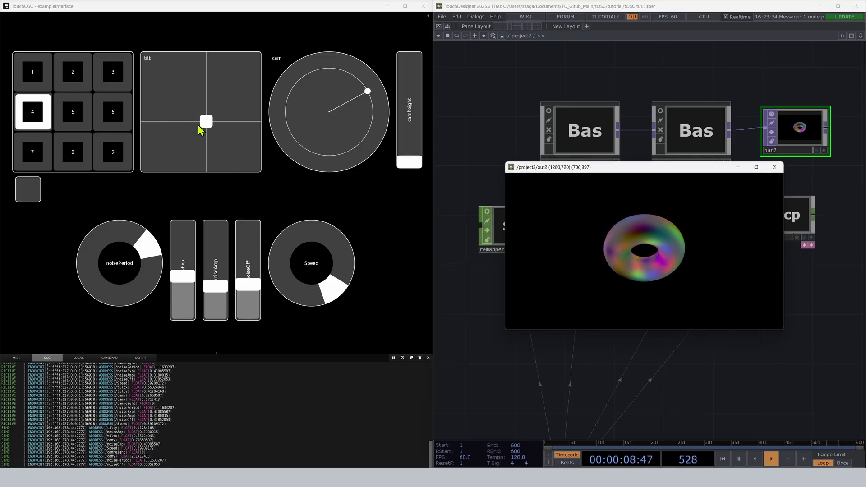
Set camheight to about 0.67, noiseExp 0.2, noiseAmp 0.57 and Speed 0.88, adjust tilt, cam and noisePeriod, and save them as preset 1.
{"action": "left_click_drag", "start_coordinate": [206, 121], "coordinate": [195, 141]}
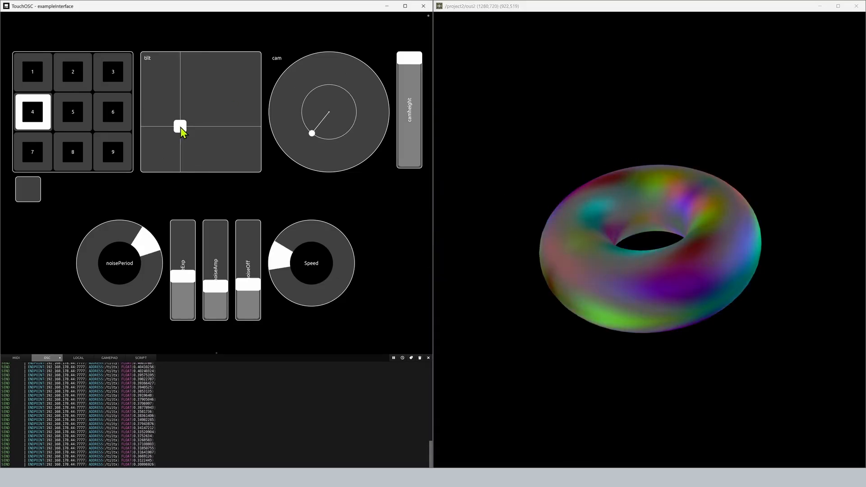
{"action": "left_click_drag", "start_coordinate": [181, 127], "coordinate": [198, 94]}
{"action": "left_click_drag", "start_coordinate": [313, 135], "coordinate": [349, 120]}
{"action": "left_click_drag", "start_coordinate": [409, 58], "coordinate": [414, 93]}
{"action": "left_click_drag", "start_coordinate": [351, 118], "coordinate": [373, 126]}
{"action": "left_click_drag", "start_coordinate": [162, 243], "coordinate": [98, 299]}
{"action": "left_click_drag", "start_coordinate": [188, 282], "coordinate": [215, 264]}
{"action": "left_click_drag", "start_coordinate": [309, 273], "coordinate": [288, 232]}
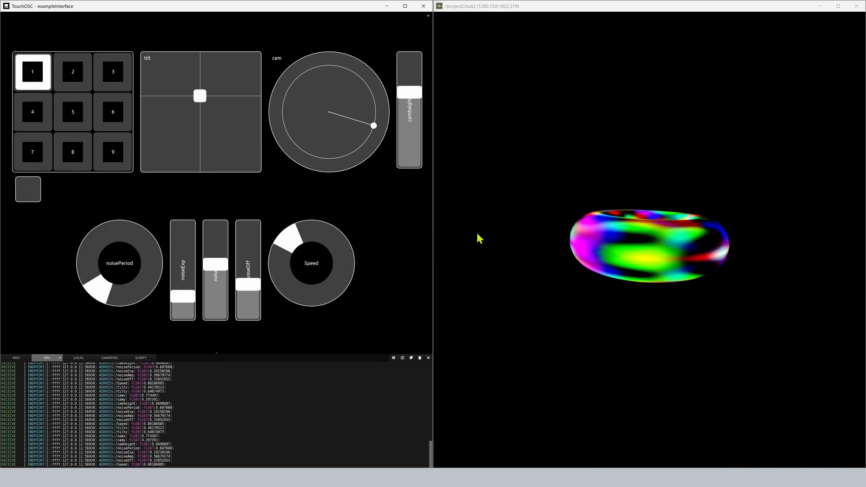
{"action": "left_click", "coordinate": [34, 187]}
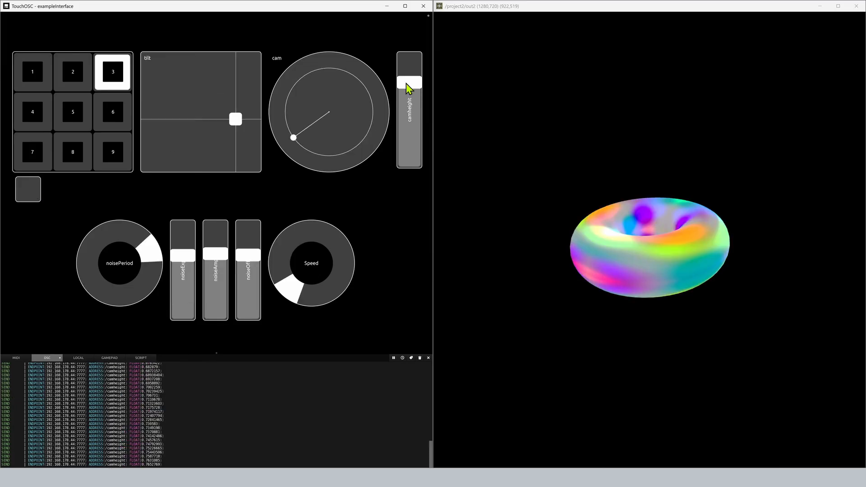
Raise camheight to about 0.86 on preset 3 and save the preset.
{"action": "left_click_drag", "start_coordinate": [407, 85], "coordinate": [397, 78]}
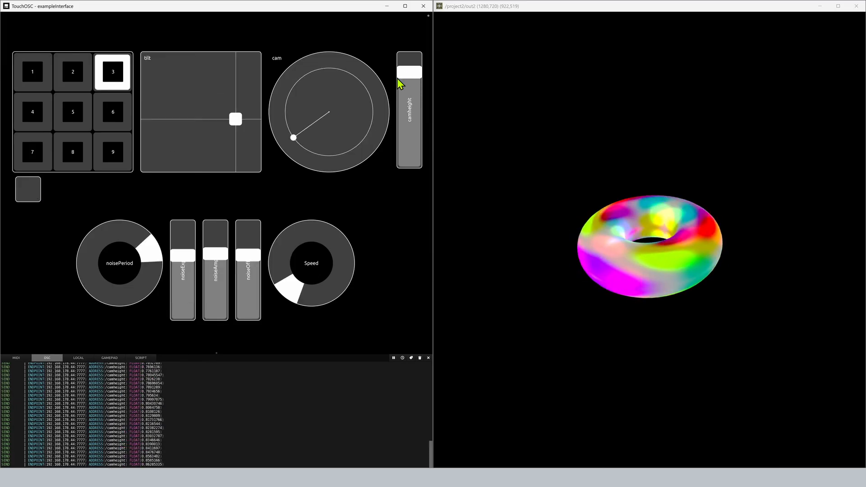
{"action": "left_click", "coordinate": [26, 189]}
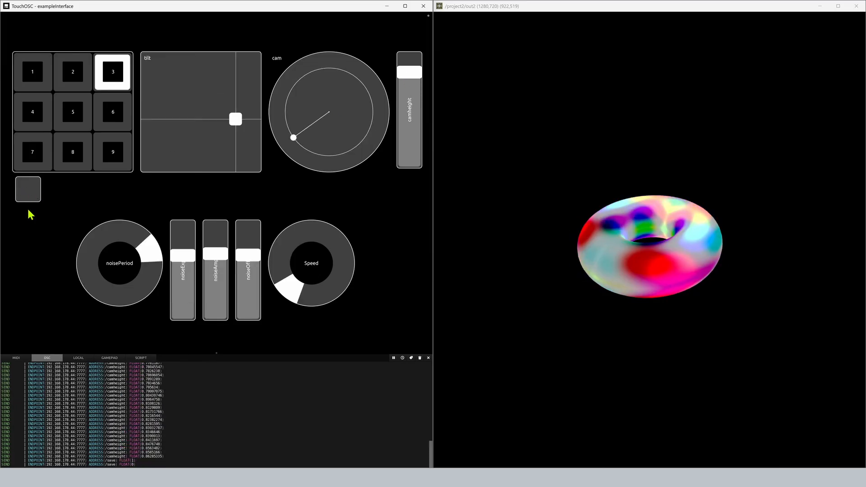
Recall presets 2, 1, 2 and 3 in turn to compare their effect on the torus.
{"action": "left_click", "coordinate": [75, 83]}
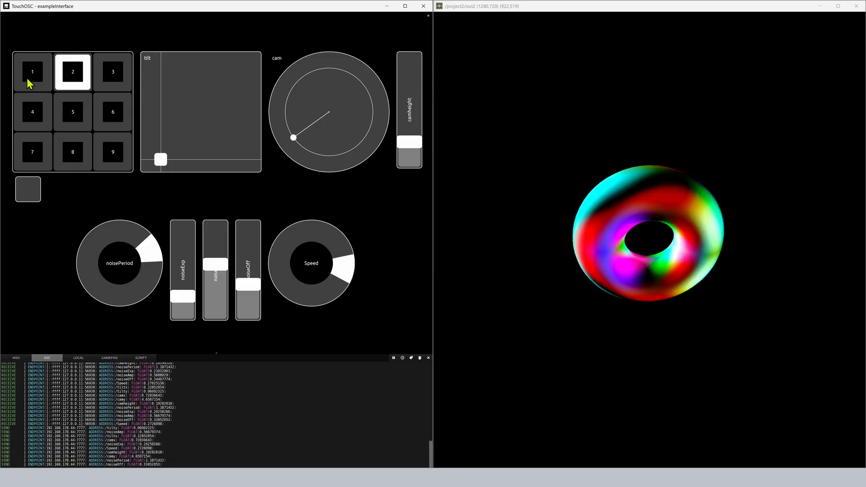
{"action": "left_click", "coordinate": [31, 80]}
{"action": "left_click", "coordinate": [69, 82]}
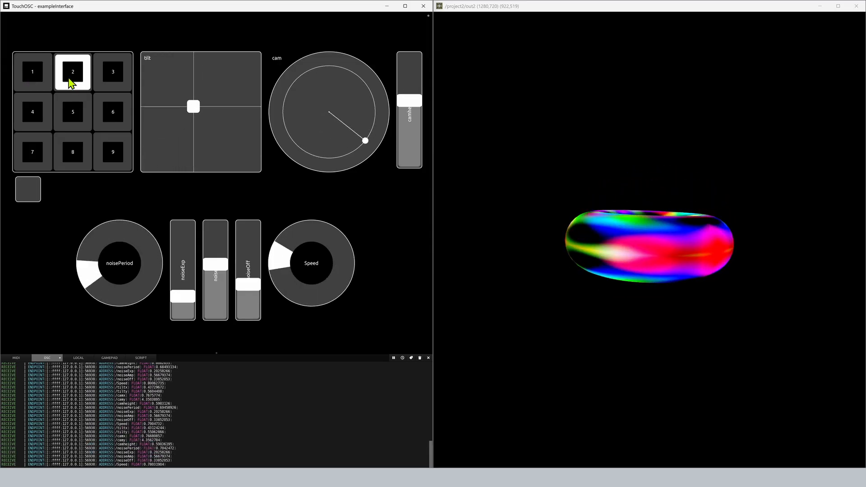
{"action": "left_click", "coordinate": [115, 79]}
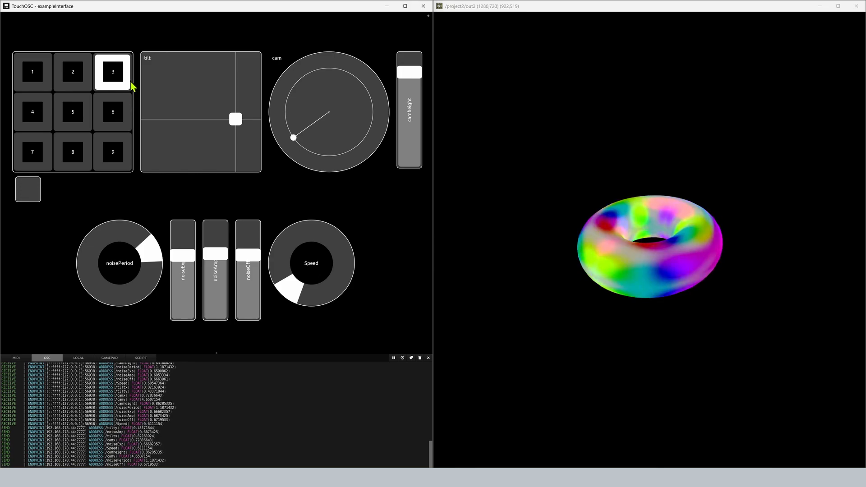
Raise camheight and the vertical tilt on preset 2, save it, and check it by recalling presets 3 and 2.
{"action": "left_click", "coordinate": [68, 86]}
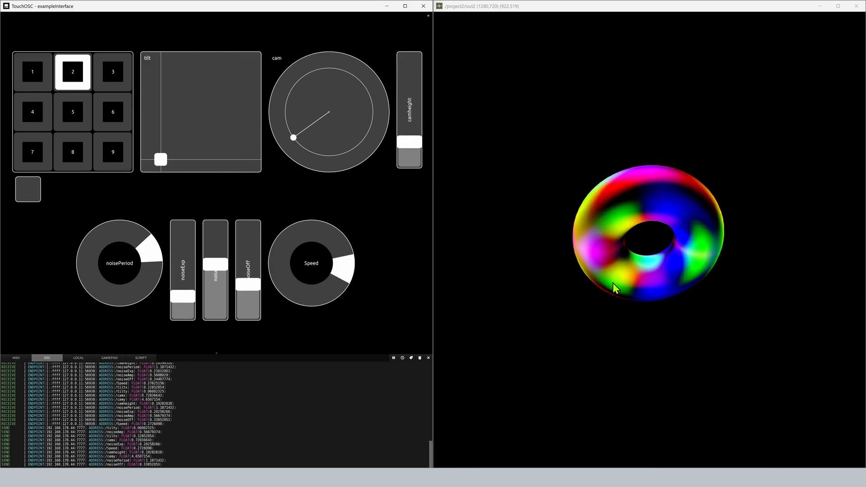
{"action": "left_click_drag", "start_coordinate": [414, 142], "coordinate": [400, 93]}
{"action": "left_click_drag", "start_coordinate": [162, 158], "coordinate": [154, 109]}
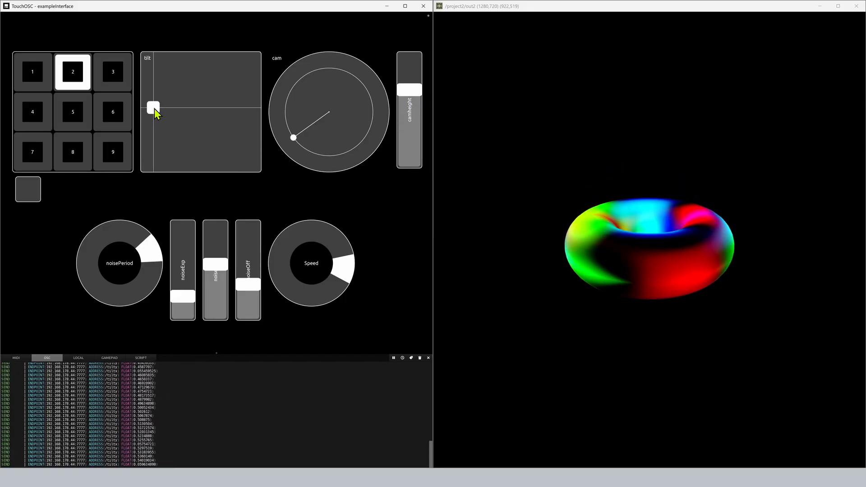
{"action": "left_click", "coordinate": [28, 196]}
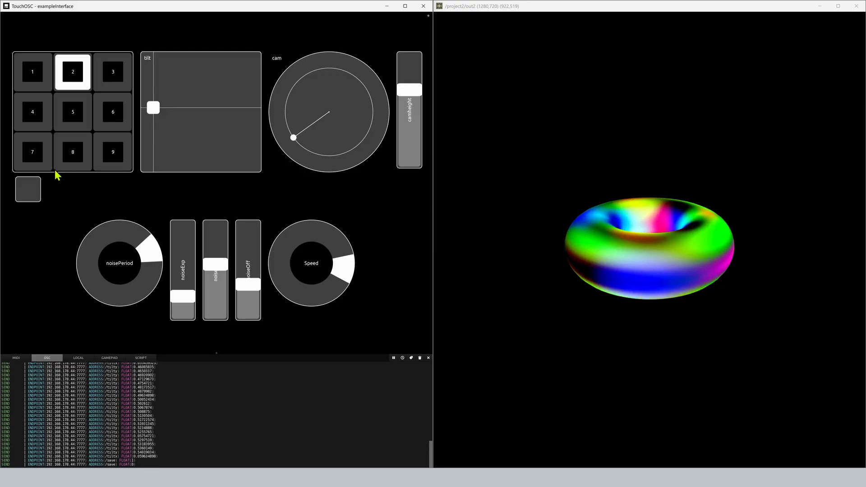
{"action": "left_click", "coordinate": [109, 79]}
{"action": "left_click", "coordinate": [68, 80]}
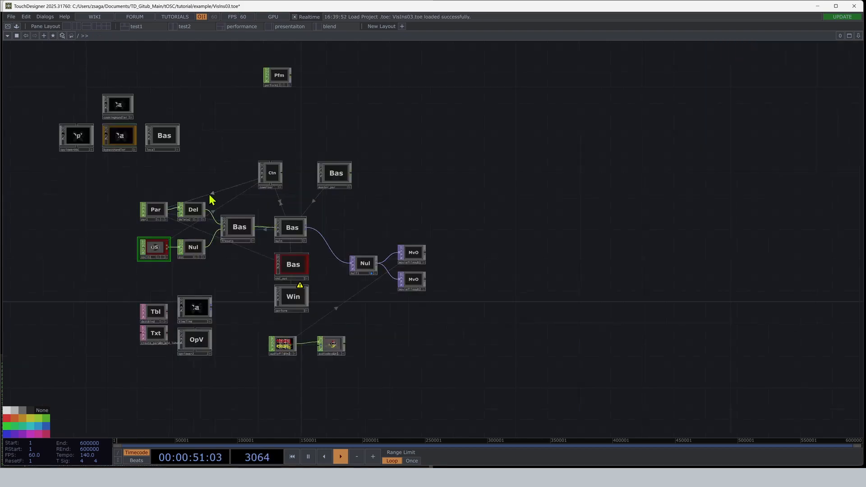
Enter the main component of VisIns03.toe and examine its network.
{"action": "double_click", "coordinate": [292, 228]}
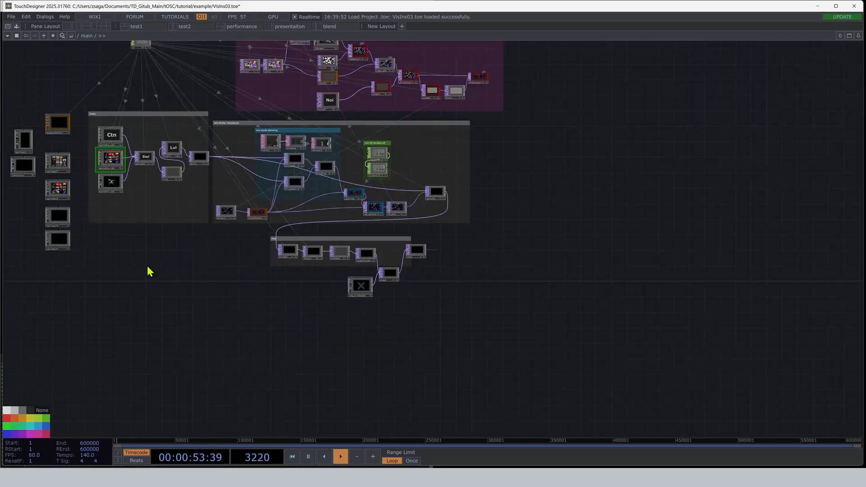
{"action": "left_click_drag", "start_coordinate": [150, 271], "coordinate": [170, 348]}
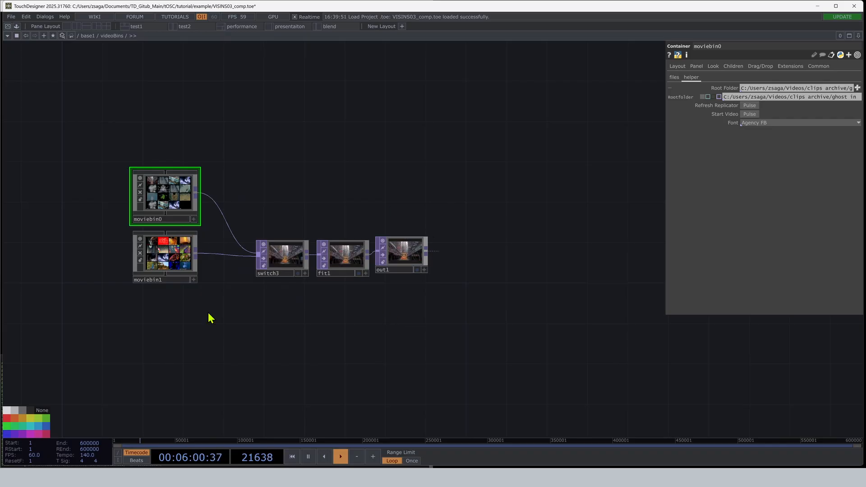
Examine the networks inside the reactDiff and mixMode_Post components of VISINS03_comp.toe.
{"action": "key", "text": "u"}
{"action": "left_click", "coordinate": [274, 286]}
{"action": "key", "text": "i"}
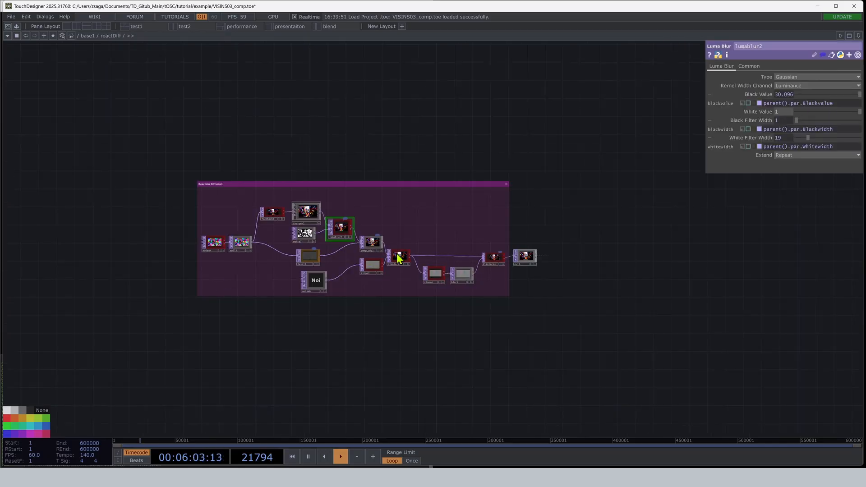
{"action": "scroll", "coordinate": [319, 222], "scroll_direction": "up", "scroll_amount": 3}
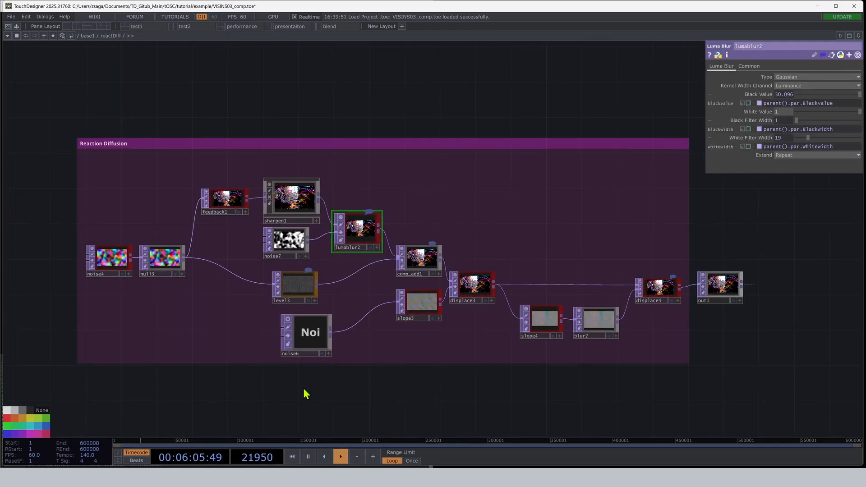
{"action": "key", "text": "u"}
{"action": "left_click", "coordinate": [386, 329]}
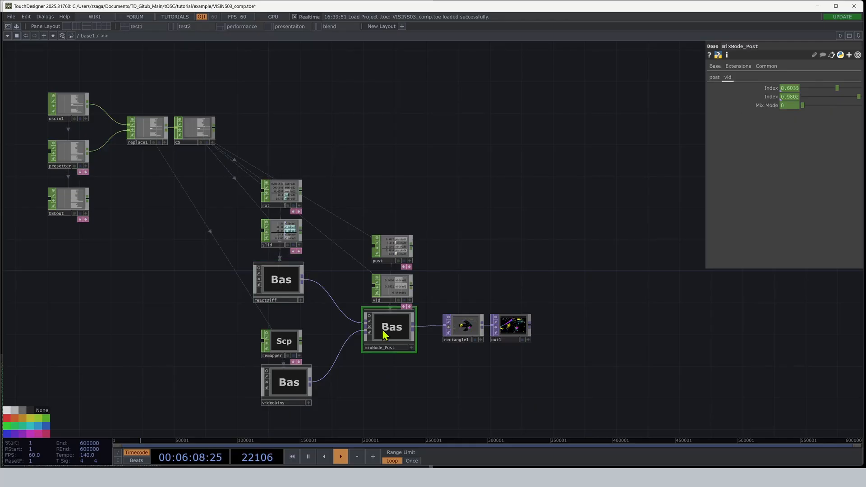
{"action": "key", "text": "i"}
{"action": "key", "text": "u"}
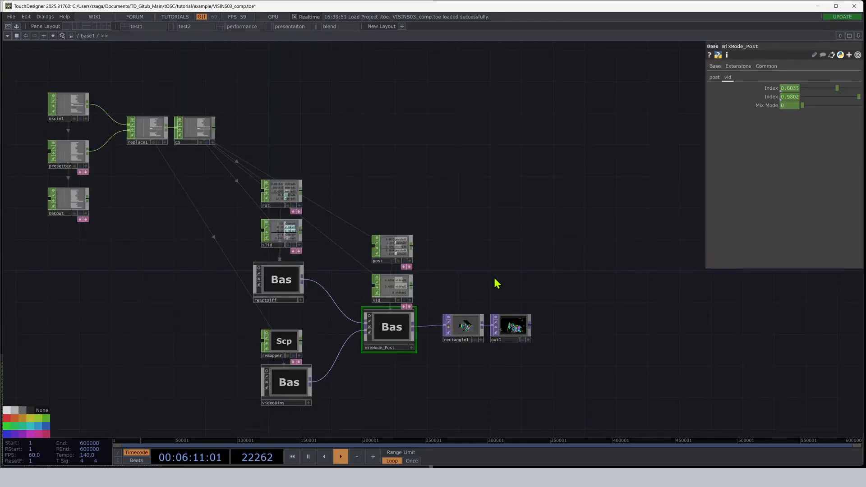
Compare reactDiff's Rot page parameters with the channels of the rot remapper.
{"action": "left_click", "coordinate": [282, 278]}
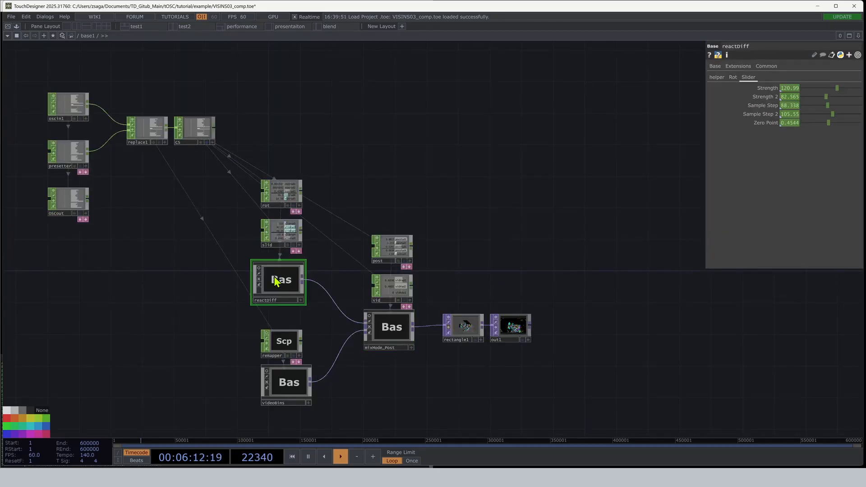
{"action": "left_click", "coordinate": [732, 77]}
{"action": "scroll", "coordinate": [281, 197], "scroll_direction": "up", "scroll_amount": 3}
{"action": "left_click", "coordinate": [282, 197]}
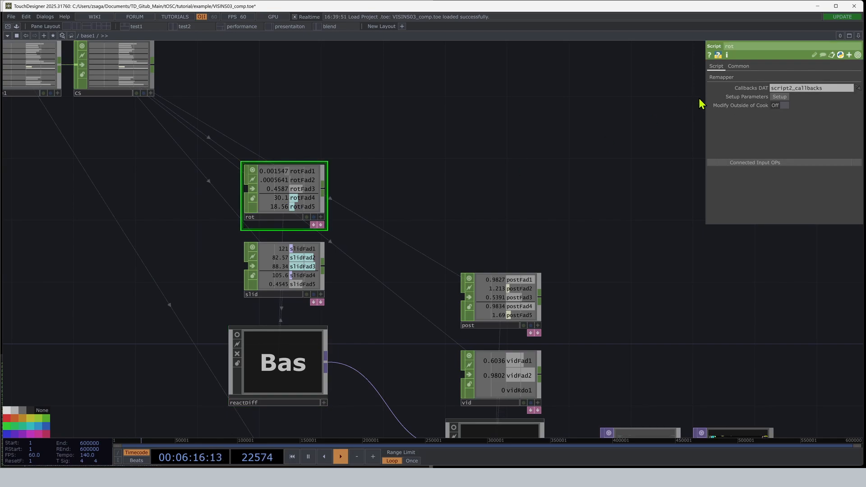
Review the parameters of the OSCout and presetter operators.
{"action": "scroll", "coordinate": [527, 126], "scroll_direction": "down", "scroll_amount": 3}
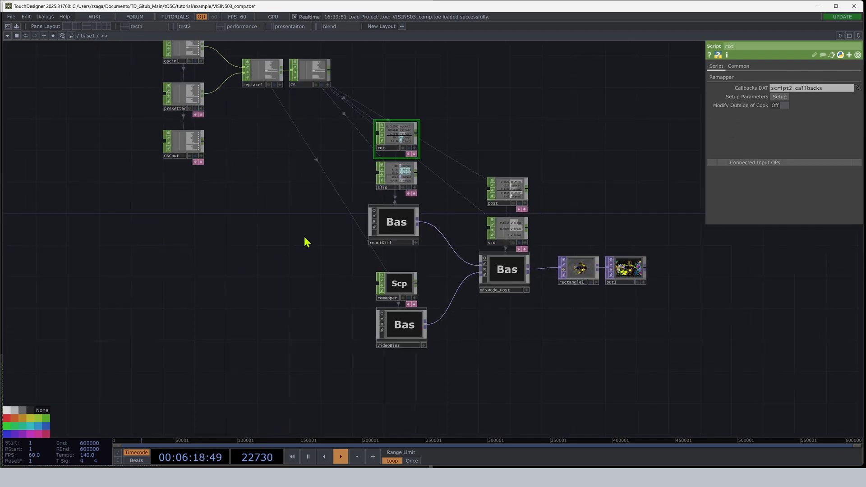
{"action": "scroll", "coordinate": [215, 210], "scroll_direction": "up", "scroll_amount": 2}
{"action": "left_click", "coordinate": [214, 210]}
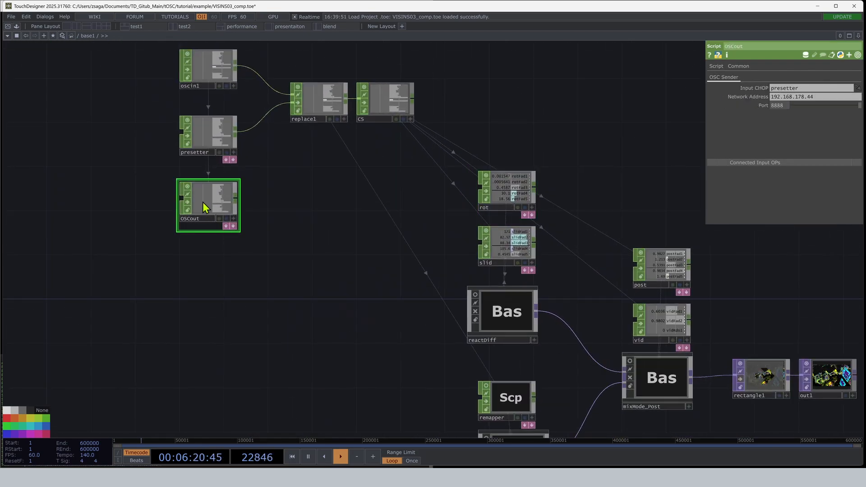
{"action": "left_click", "coordinate": [213, 135]}
{"action": "middle_click_drag", "start_coordinate": [251, 164], "coordinate": [197, 219]}
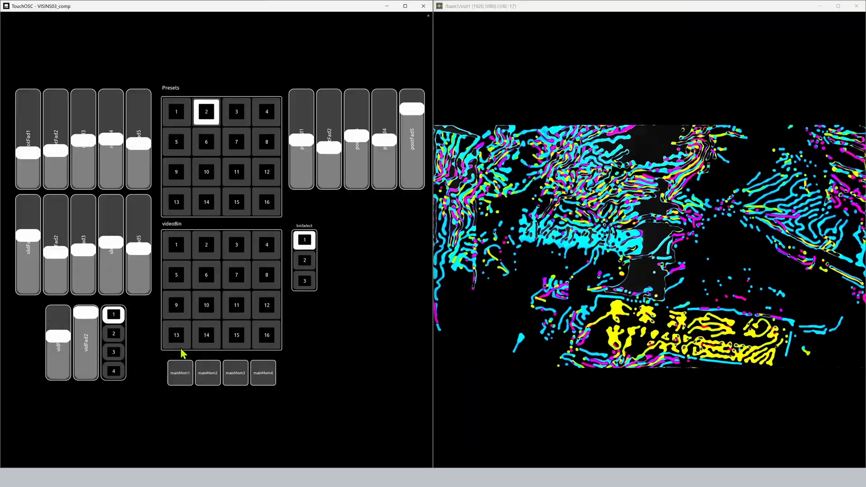
Recall presets 9, 6, 7 and 8 in the VISINS03_comp TouchOSC layout.
{"action": "left_click", "coordinate": [178, 142]}
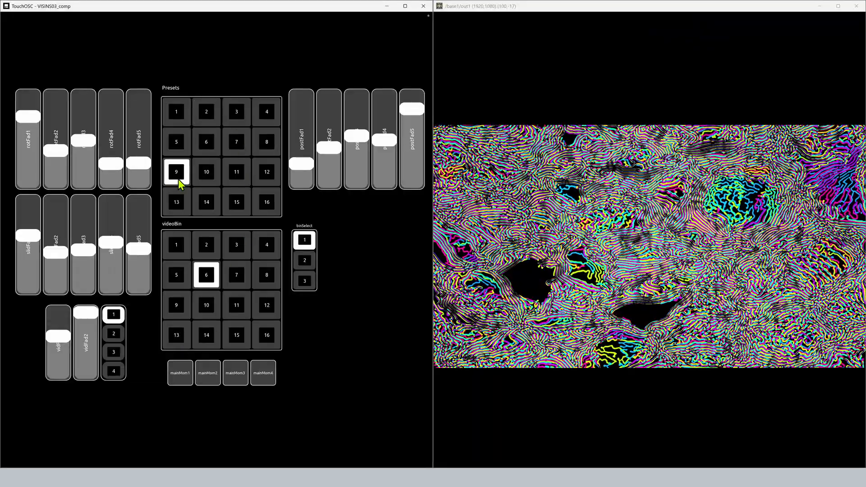
{"action": "left_click", "coordinate": [200, 149]}
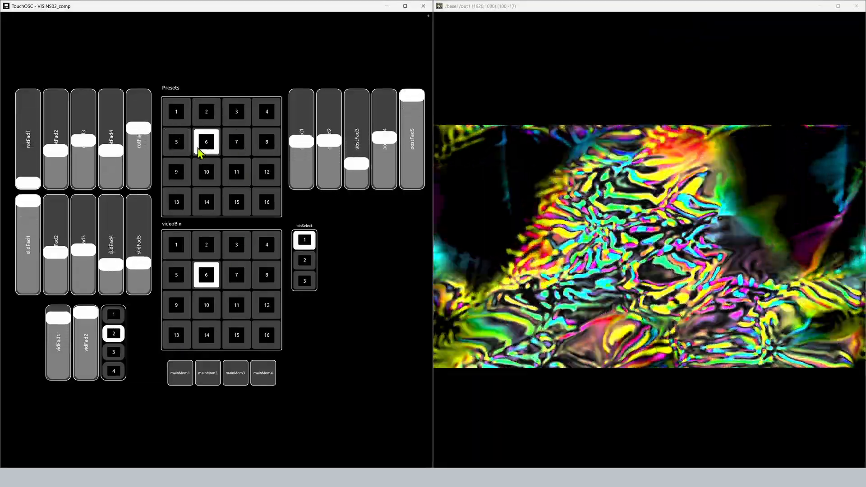
{"action": "left_click", "coordinate": [235, 149]}
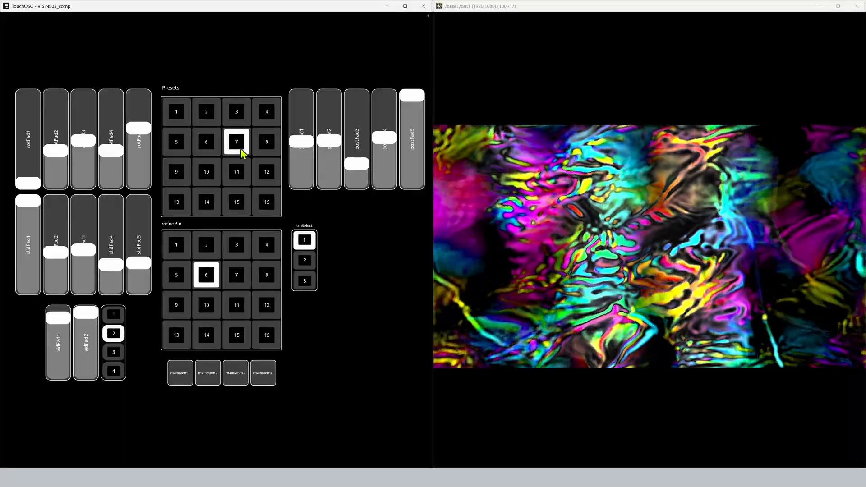
{"action": "left_click", "coordinate": [264, 153]}
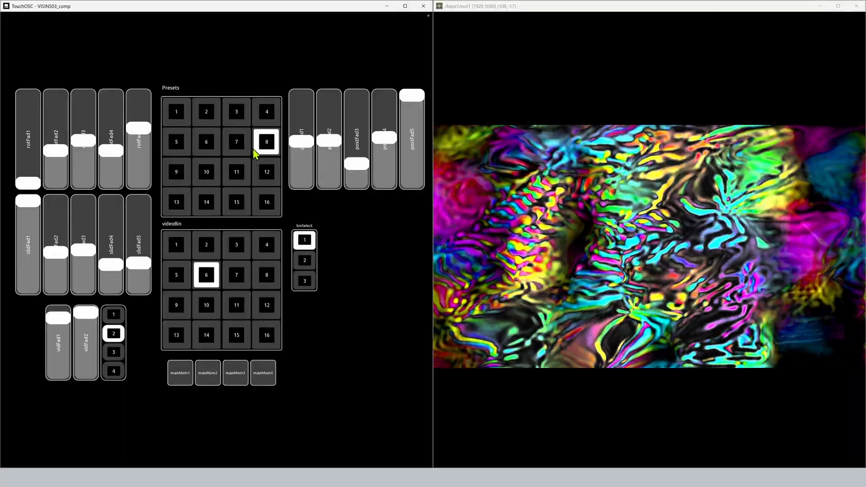
Raise rotFad1, lower rotFad4, rotFad5 and vidFad1, and set the selector beside the vid faders to 1.
{"action": "left_click", "coordinate": [30, 144]}
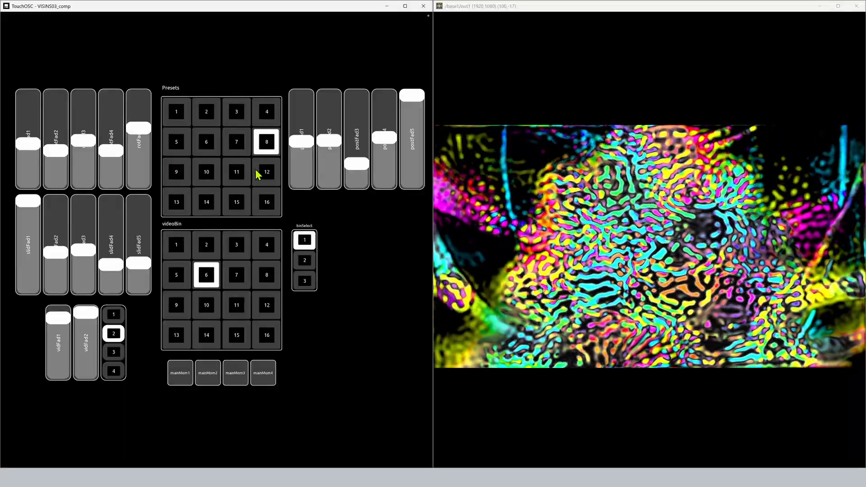
{"action": "left_click", "coordinate": [110, 159]}
{"action": "left_click", "coordinate": [138, 138]}
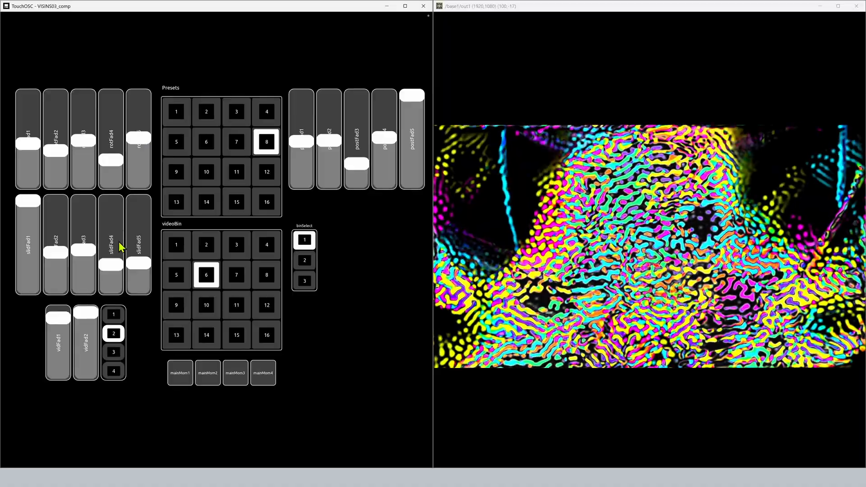
{"action": "left_click", "coordinate": [114, 314]}
{"action": "left_click_drag", "start_coordinate": [60, 329], "coordinate": [62, 344]}
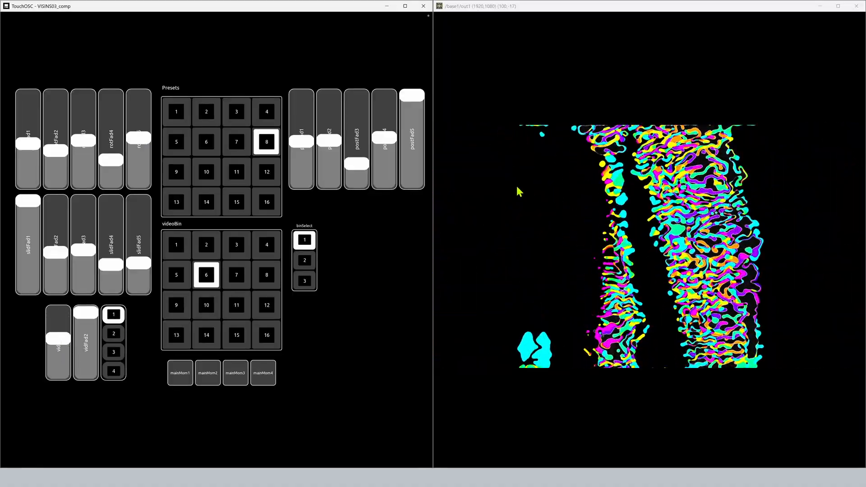